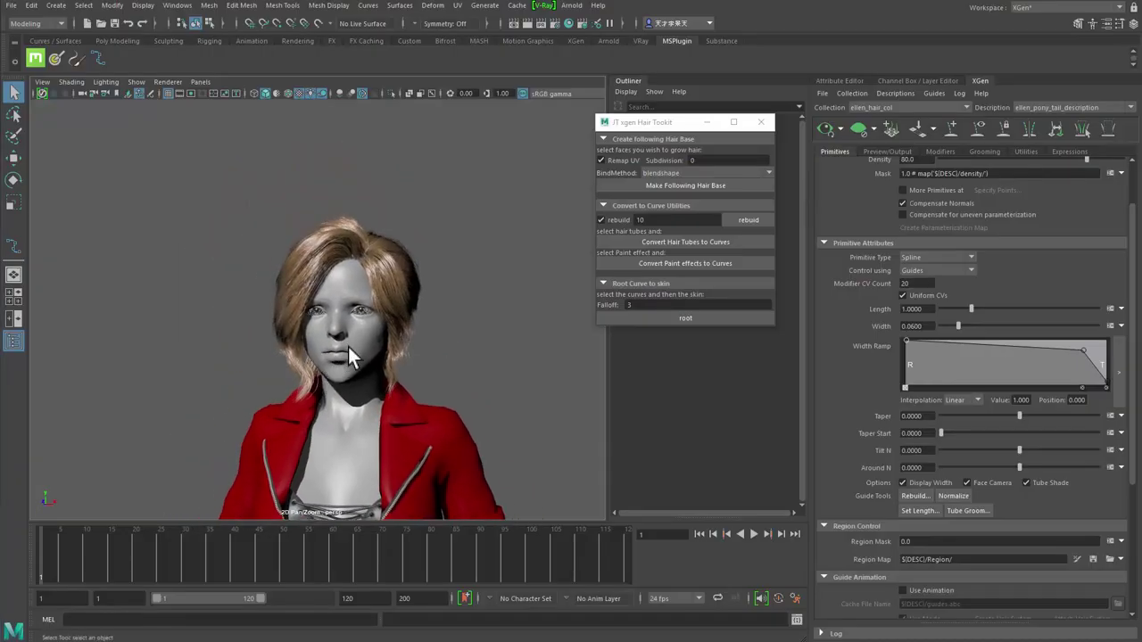
{"action": "mouse_move", "coordinate": [367, 357]}
{"action": "right_mouse_down", "text": "alt"}
{"action": "mouse_move", "coordinate": [415, 406]}
{"action": "mouse_move", "coordinate": [360, 349]}
{"action": "right_mouse_up", "text": "alt"}
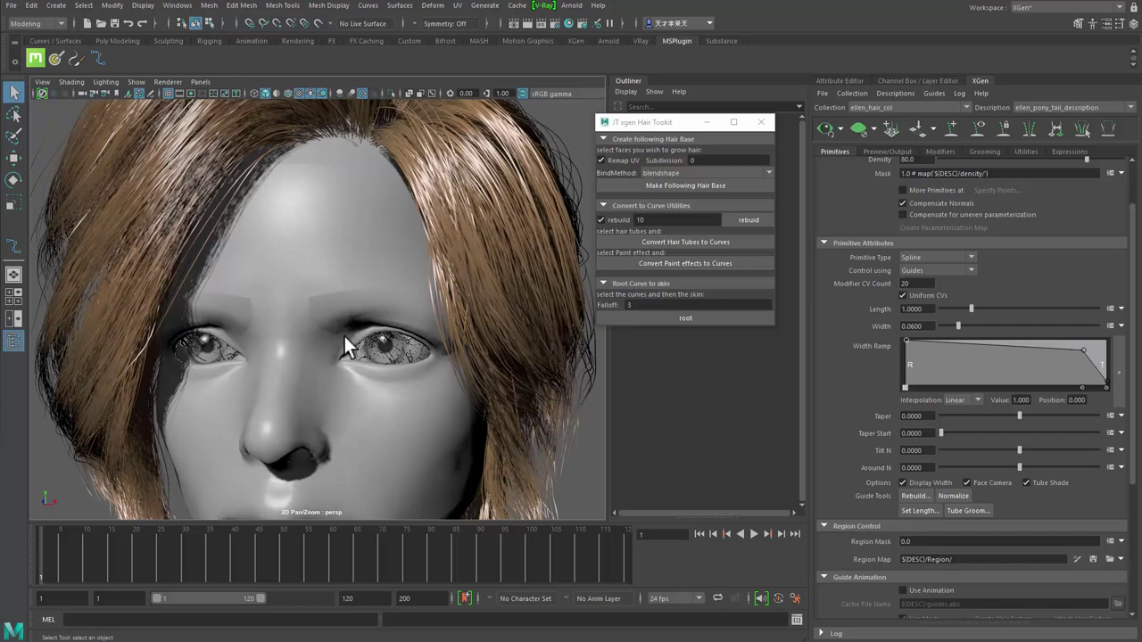
{"action": "left_click", "coordinate": [327, 327]}
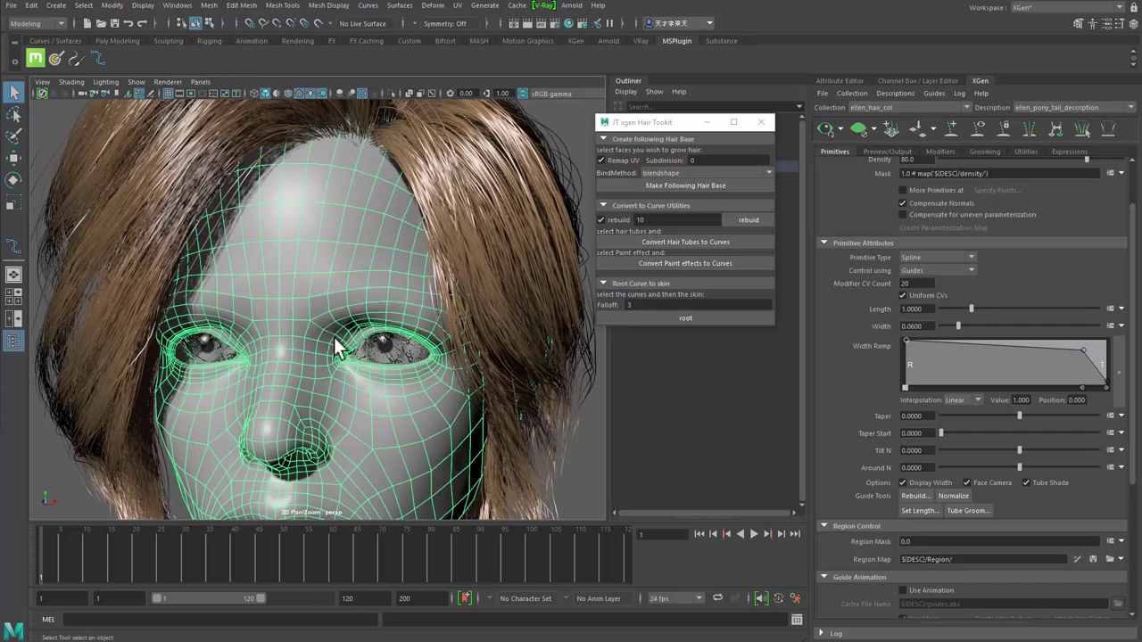
{"action": "left_click", "coordinate": [398, 470]}
{"action": "left_click", "coordinate": [317, 394]}
{"action": "left_click", "coordinate": [380, 352]}
{"action": "left_click", "coordinate": [367, 364], "text": "shift"}
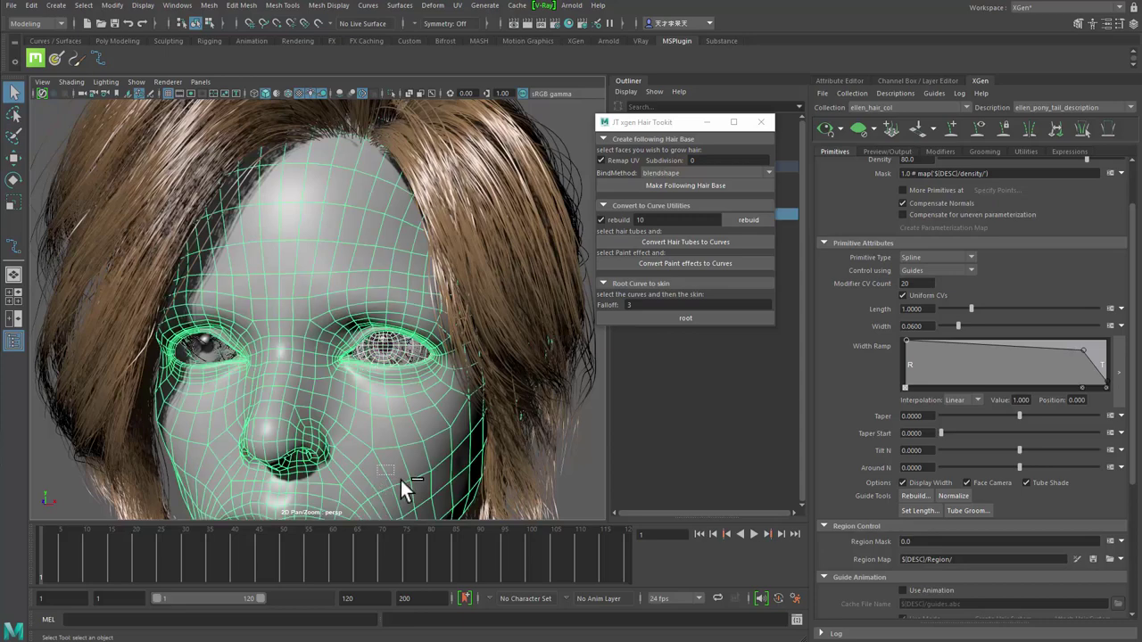
{"action": "left_click", "coordinate": [401, 480], "text": "shift"}
{"action": "left_click", "coordinate": [339, 323]}
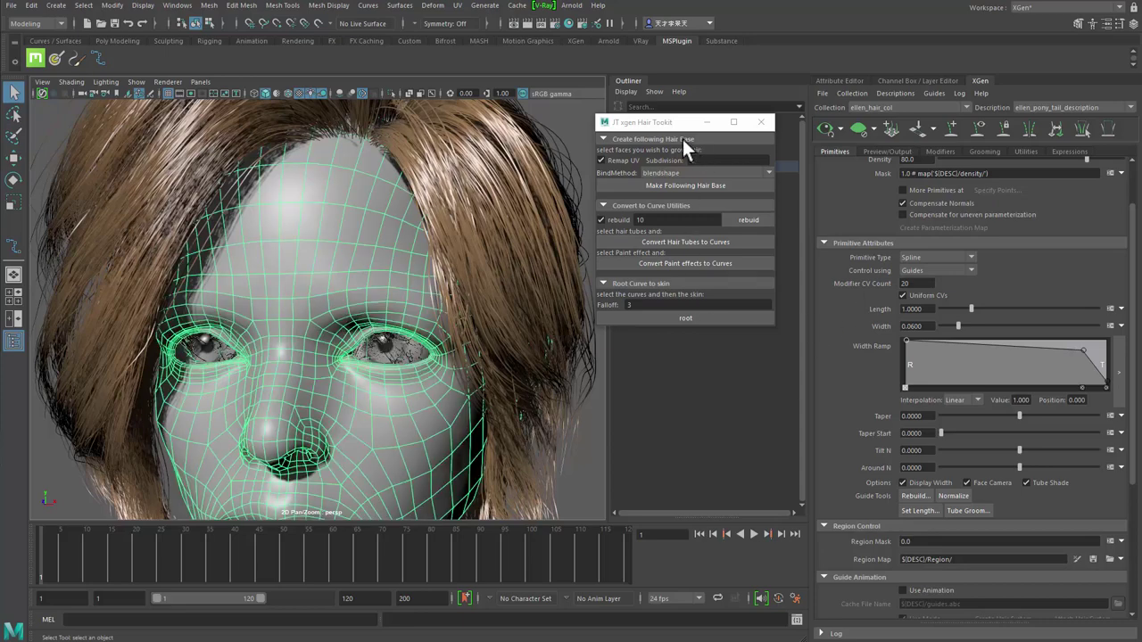
- Move the hair toolkit window off the Outliner, then isolate and frame body_hair_base in the viewport
{"action": "left_click_drag", "start_coordinate": [696, 125], "coordinate": [912, 174]}
{"action": "left_click", "coordinate": [694, 216]}
{"action": "key", "text": "f"}
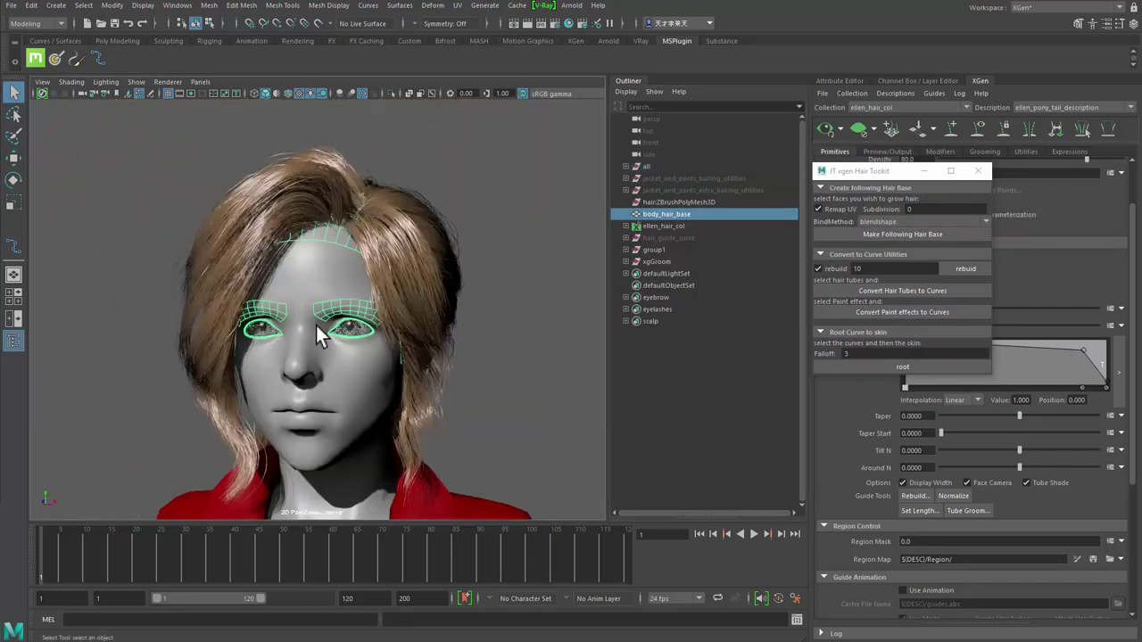
{"action": "key", "text": "ctrl+1"}
{"action": "key", "text": "f"}
- Create a spline description named Ellen_eyebrow_description in the ellen_hair_col collection, controlled by placing and shaping guides
{"action": "left_click", "coordinate": [895, 93]}
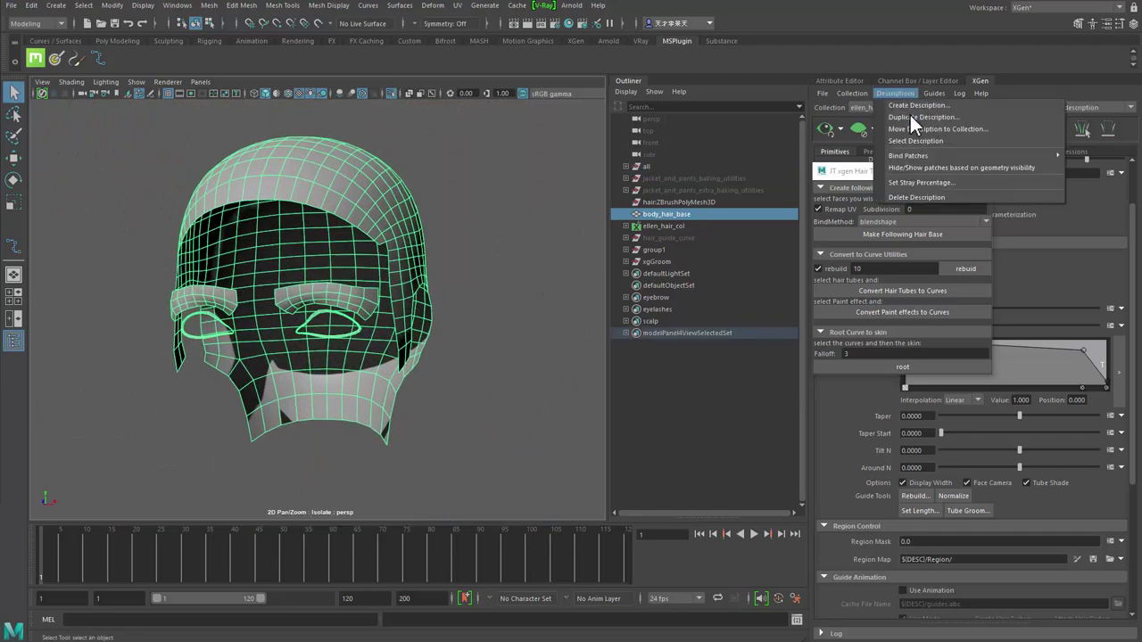
{"action": "left_click", "coordinate": [911, 107]}
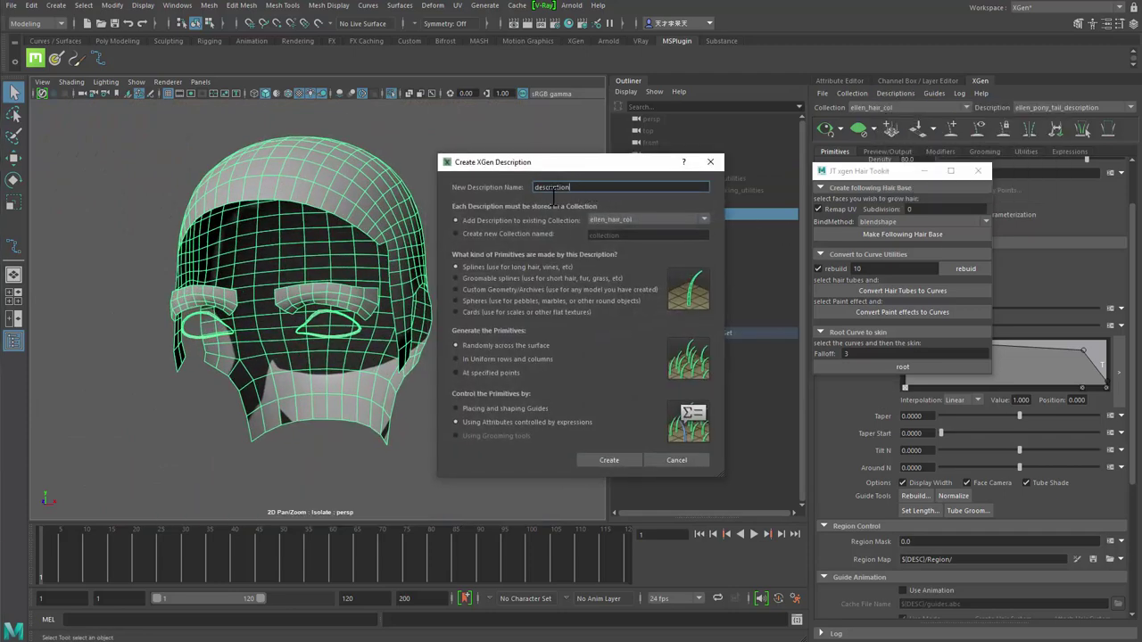
{"action": "type", "text": "Ellen_eyebrw"}
{"action": "key", "text": "BackSpace"}
{"action": "type", "text": "ow_description"}
{"action": "left_click", "coordinate": [506, 408]}
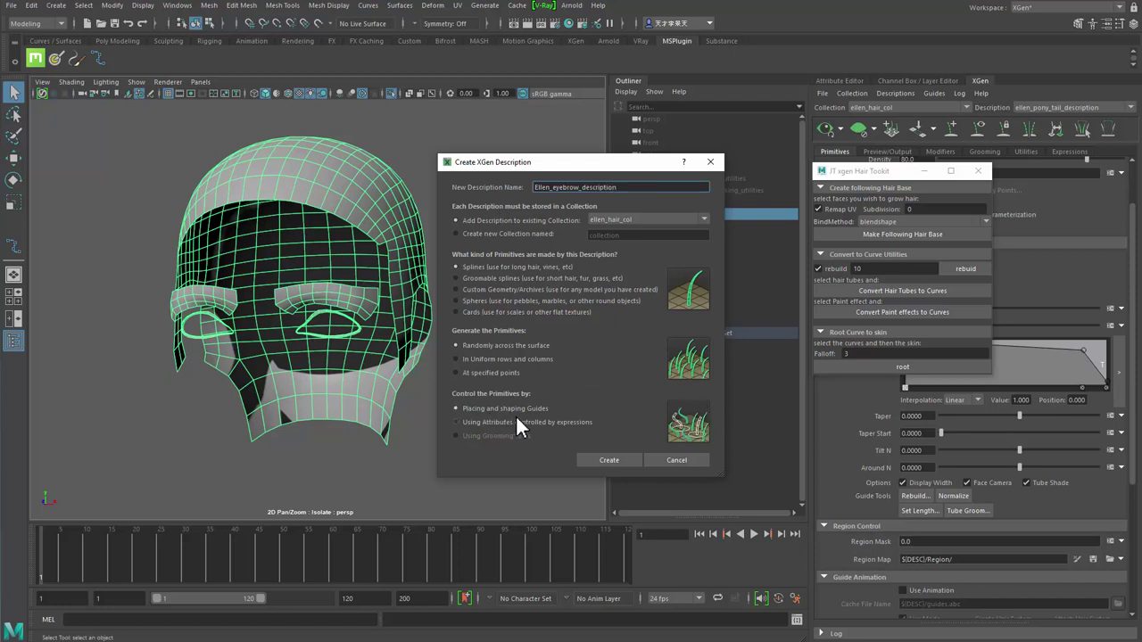
{"action": "left_click", "coordinate": [604, 460]}
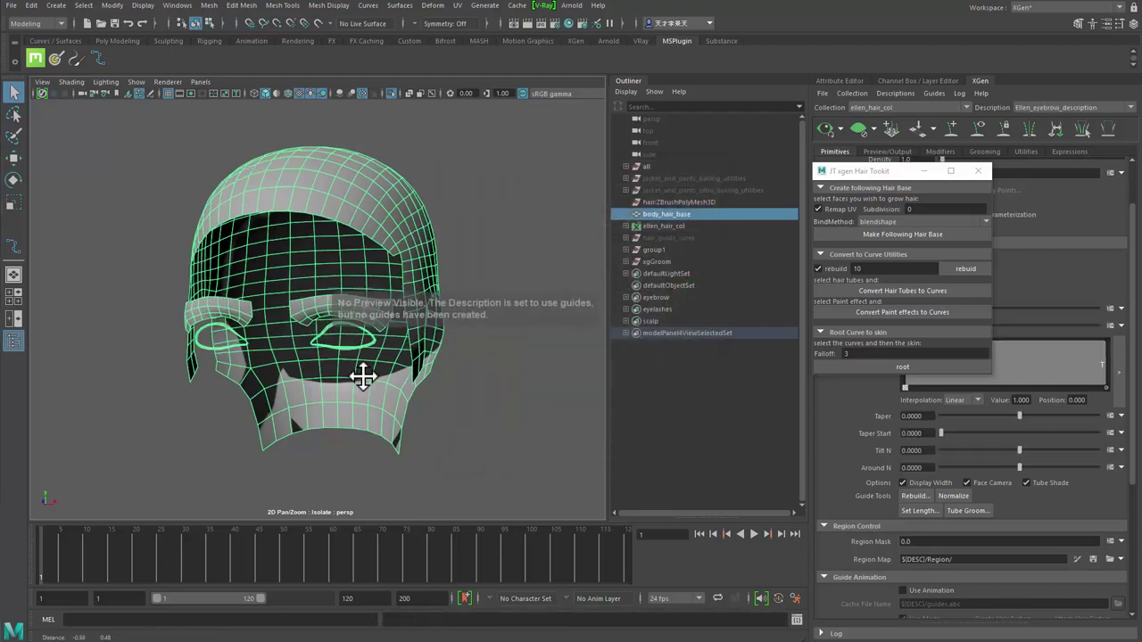
- Examine the eyebrow patches of the isolated hair base from several angles and distances
{"action": "right_click_drag", "start_coordinate": [368, 378], "coordinate": [464, 382], "text": "alt"}
{"action": "left_click_drag", "start_coordinate": [463, 382], "coordinate": [428, 385], "text": "alt"}
{"action": "mouse_move", "coordinate": [428, 385]}
{"action": "middle_mouse_down", "text": "alt"}
{"action": "mouse_move", "coordinate": [347, 395]}
{"action": "mouse_move", "coordinate": [344, 368]}
{"action": "mouse_move", "coordinate": [437, 366]}
{"action": "middle_mouse_up", "text": "alt"}
{"action": "left_click", "coordinate": [539, 190]}
{"action": "left_click", "coordinate": [445, 288]}
{"action": "right_click_drag", "start_coordinate": [445, 287], "coordinate": [339, 300], "text": "alt"}
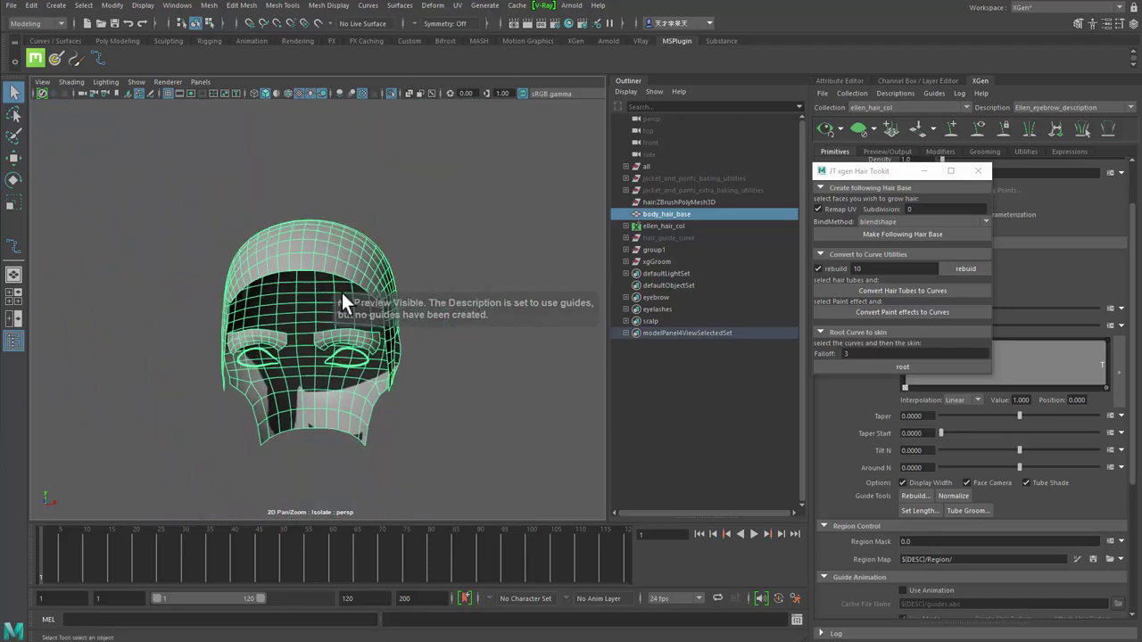
{"action": "left_click_drag", "start_coordinate": [339, 300], "coordinate": [348, 298], "text": "alt"}
{"action": "middle_click_drag", "start_coordinate": [348, 298], "coordinate": [392, 290], "text": "alt"}
{"action": "right_click_drag", "start_coordinate": [392, 291], "coordinate": [429, 309], "text": "alt"}
{"action": "left_click_drag", "start_coordinate": [430, 309], "coordinate": [435, 342], "text": "alt"}
{"action": "middle_click_drag", "start_coordinate": [435, 342], "coordinate": [337, 312], "text": "alt"}
{"action": "right_click_drag", "start_coordinate": [338, 312], "coordinate": [417, 324], "text": "alt"}
{"action": "middle_click_drag", "start_coordinate": [417, 325], "coordinate": [452, 334], "text": "alt"}
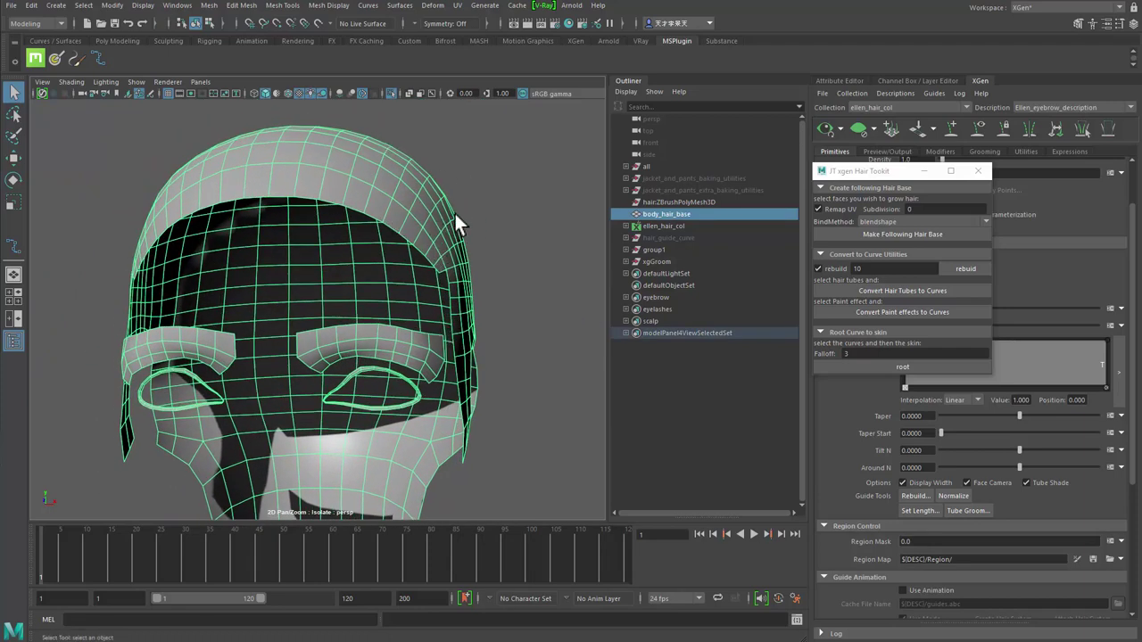
{"action": "middle_click_drag", "start_coordinate": [367, 326], "coordinate": [370, 302], "text": "alt"}
{"action": "right_click_drag", "start_coordinate": [370, 303], "coordinate": [385, 320], "text": "alt"}
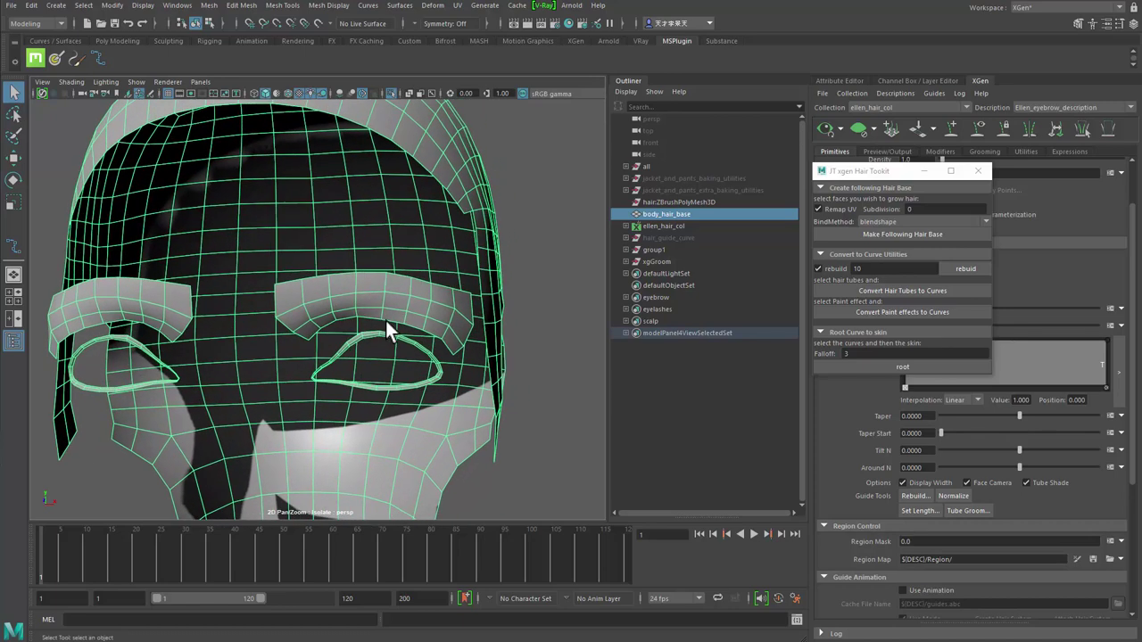
- Make body_hair_base the live surface and draw a first short EP curve at the brow's inner end
{"action": "left_click", "coordinate": [326, 27]}
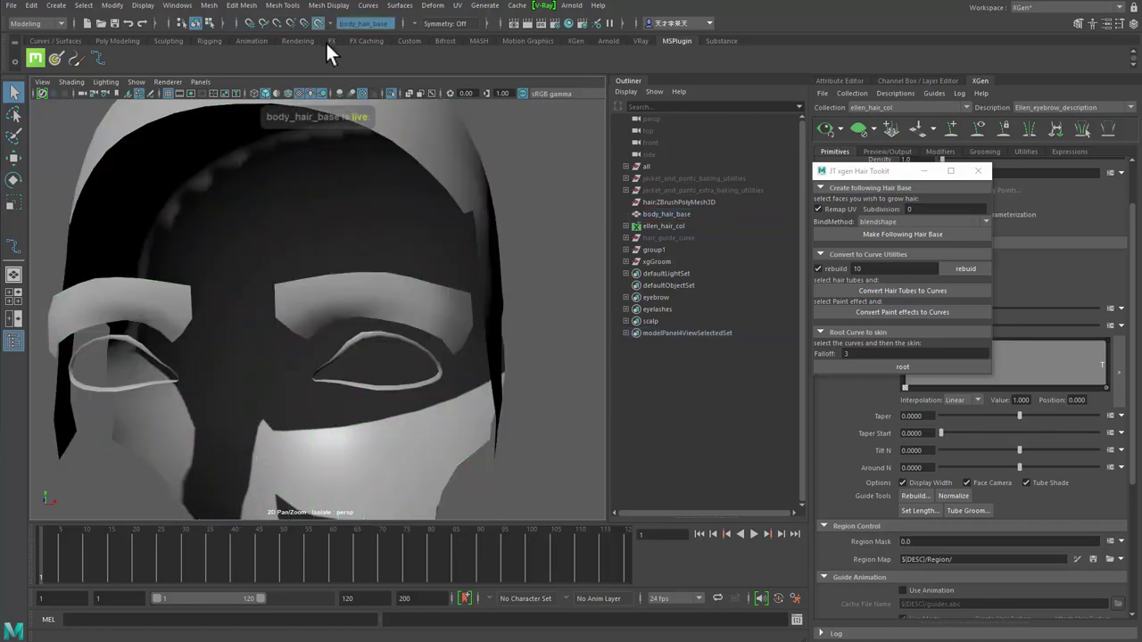
{"action": "left_click", "coordinate": [98, 59]}
{"action": "scroll", "coordinate": [413, 318], "scroll_direction": "up", "scroll_amount": 6}
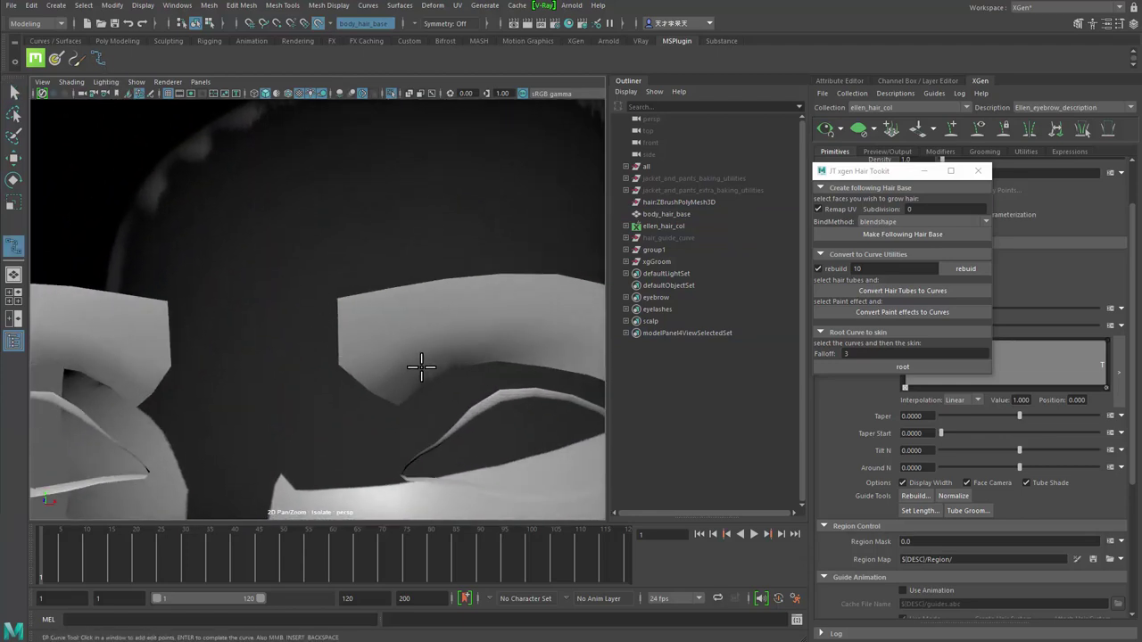
{"action": "left_click", "coordinate": [405, 374]}
{"action": "left_click", "coordinate": [375, 345]}
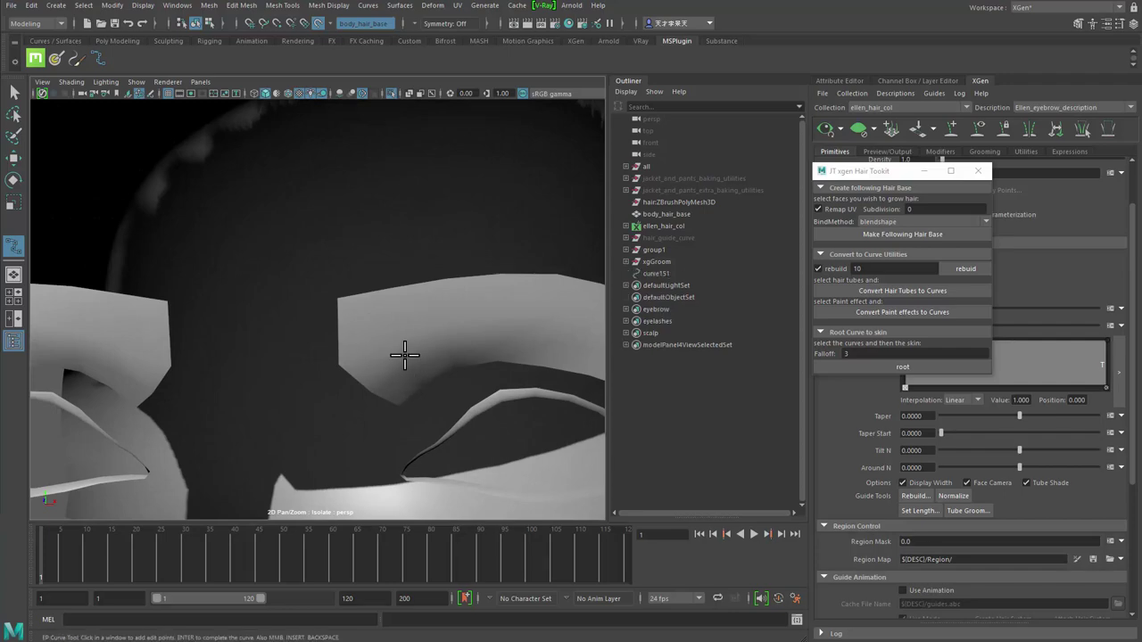
- Show the whole model in wireframe without isolation and complete the first brow curve
{"action": "key", "text": "4"}
{"action": "key", "text": "ctrl+1"}
{"action": "scroll", "coordinate": [380, 371], "scroll_direction": "up", "scroll_amount": 3}
{"action": "scroll", "coordinate": [381, 372], "scroll_direction": "up", "scroll_amount": 1}
{"action": "key", "text": "Return"}
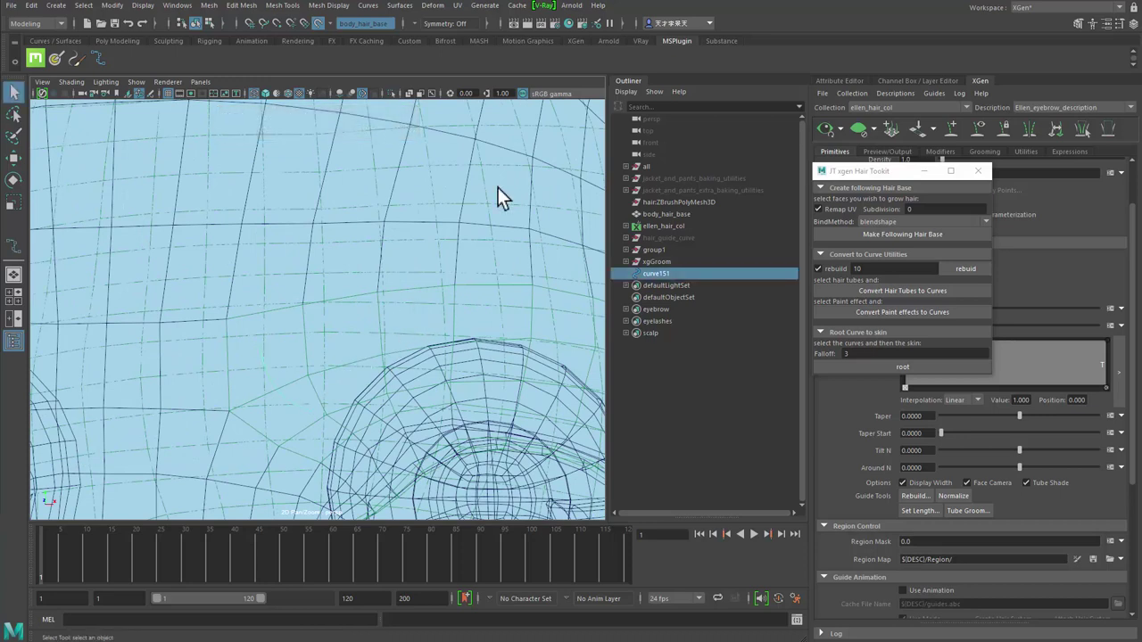
- Draw a second upward-bending EP curve beside the first one at the brow's inner end
{"action": "left_click", "coordinate": [98, 60]}
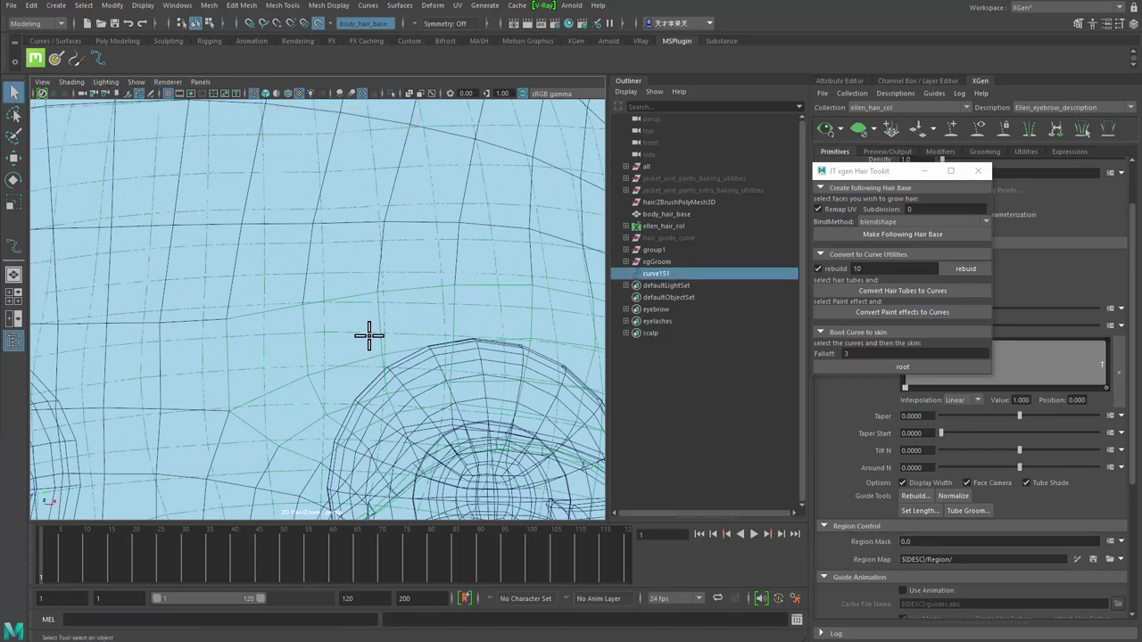
{"action": "left_click", "coordinate": [331, 405]}
{"action": "left_click", "coordinate": [318, 382]}
{"action": "left_click", "coordinate": [313, 359]}
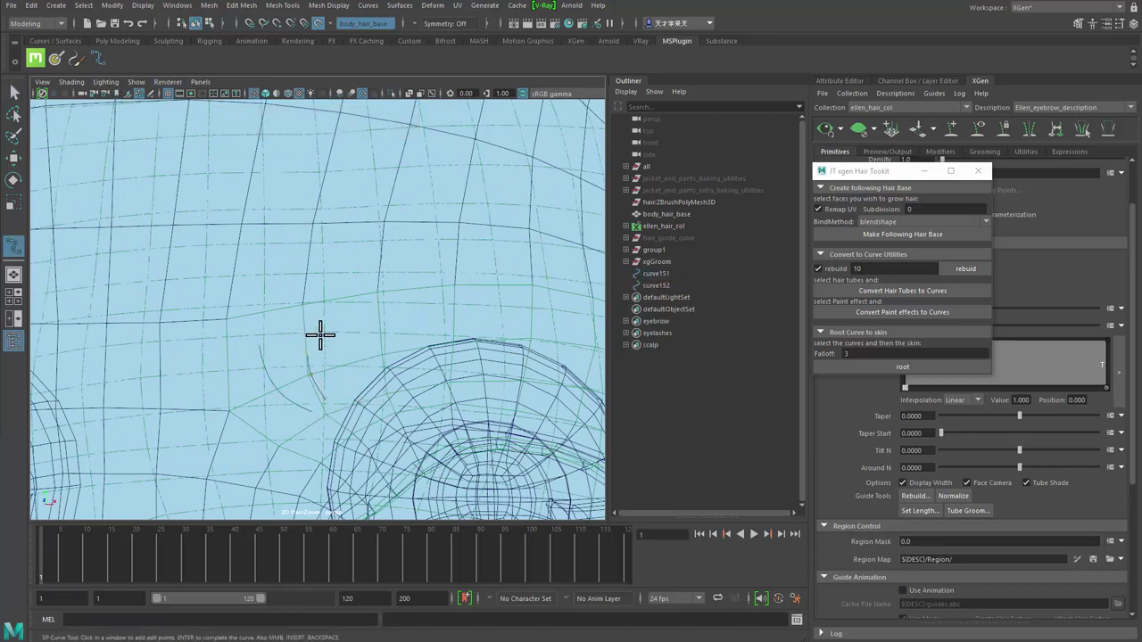
{"action": "left_click", "coordinate": [321, 334]}
- Draw two longer EP curves sweeping up and outward from the inner part of the brow
{"action": "left_click_drag", "start_coordinate": [356, 365], "coordinate": [346, 350], "text": "alt"}
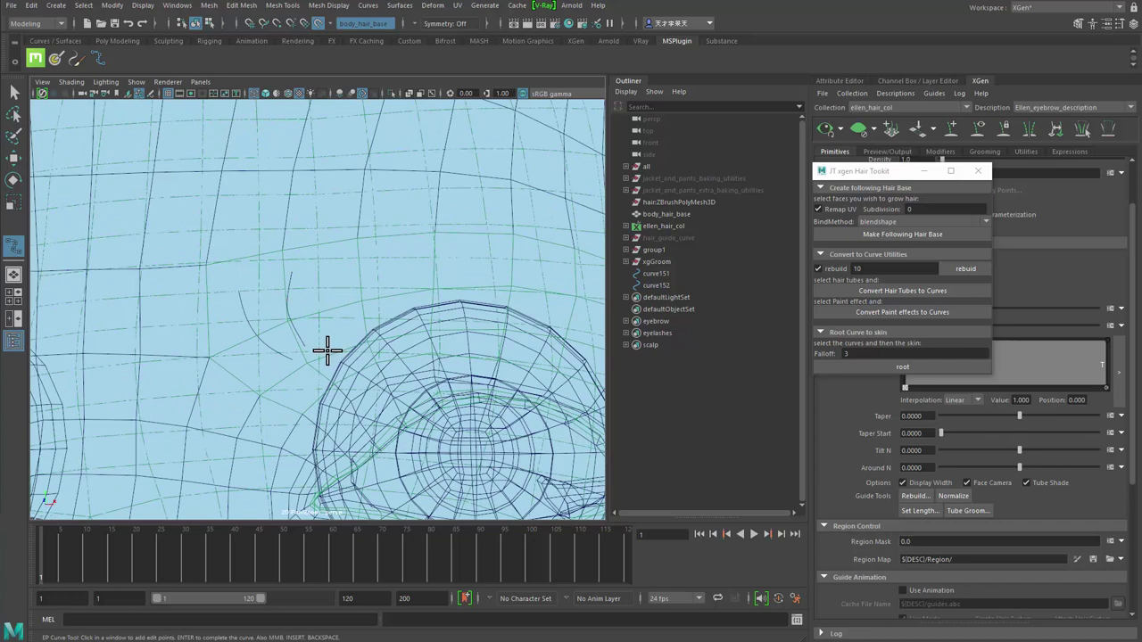
{"action": "left_click", "coordinate": [331, 347]}
{"action": "left_click", "coordinate": [330, 321]}
{"action": "left_click", "coordinate": [345, 297]}
{"action": "left_click", "coordinate": [389, 270]}
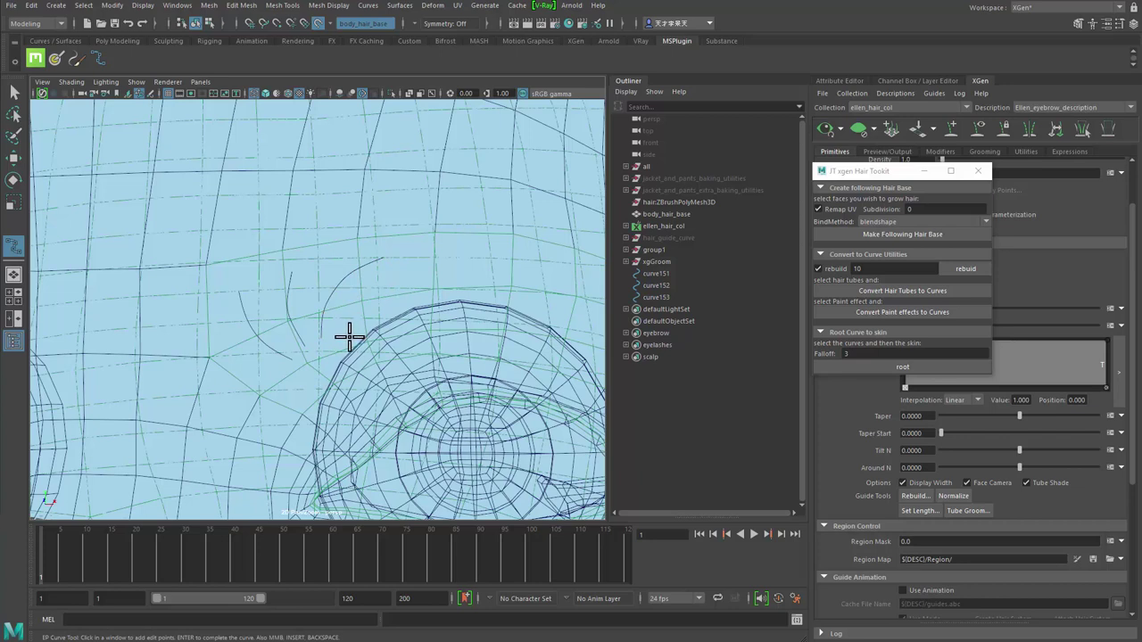
{"action": "left_click", "coordinate": [371, 333]}
{"action": "left_click", "coordinate": [393, 318]}
{"action": "left_click", "coordinate": [418, 296]}
{"action": "left_click", "coordinate": [450, 286]}
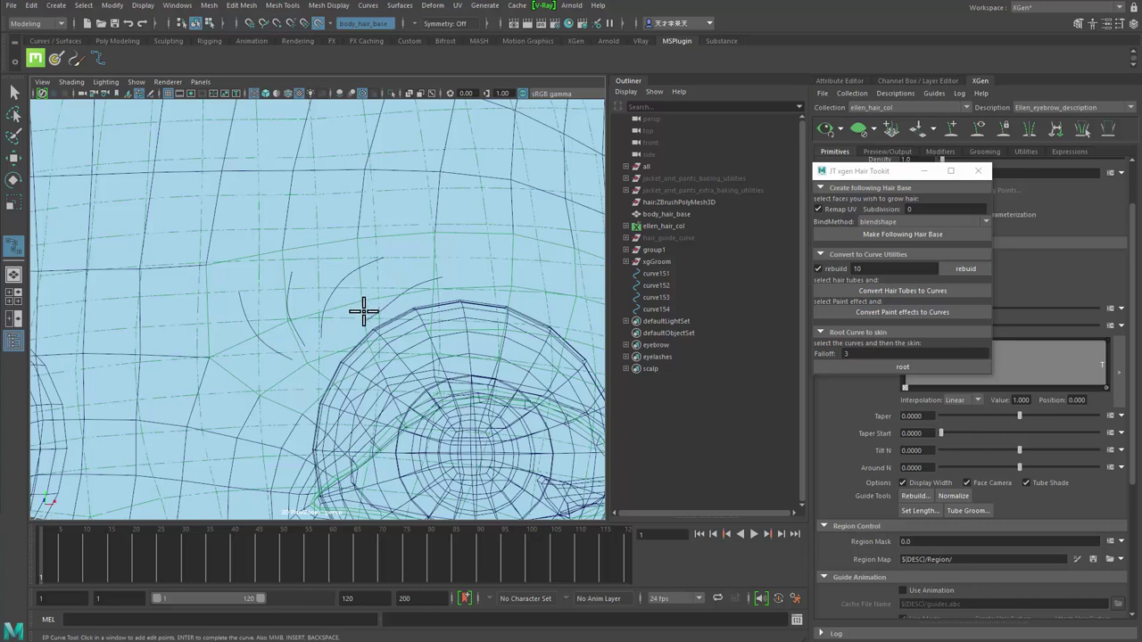
- Fill the inner third of the brow with two more outward-sweeping EP curves
{"action": "left_click", "coordinate": [363, 302]}
{"action": "left_click", "coordinate": [387, 287]}
{"action": "left_click", "coordinate": [445, 260]}
{"action": "left_click", "coordinate": [312, 321]}
{"action": "left_click", "coordinate": [324, 298]}
{"action": "left_click", "coordinate": [343, 280]}
{"action": "key", "text": "Return"}
- Add two short upward-bending EP curves among the hairs at the brow's innermost end
{"action": "left_click", "coordinate": [280, 333]}
{"action": "left_click", "coordinate": [265, 306]}
{"action": "left_click", "coordinate": [275, 277]}
{"action": "key", "text": "Return"}
{"action": "left_click", "coordinate": [260, 355]}
{"action": "left_click", "coordinate": [240, 345]}
{"action": "left_click", "coordinate": [222, 321]}
{"action": "key", "text": "Return"}
- Draw a short EP curve along the lower edge of the brow above the middle of the eye
{"action": "mouse_move", "coordinate": [379, 319]}
{"action": "middle_mouse_down", "text": "alt"}
{"action": "mouse_move", "coordinate": [211, 282]}
{"action": "mouse_move", "coordinate": [391, 325]}
{"action": "mouse_move", "coordinate": [366, 327]}
{"action": "middle_mouse_up", "text": "alt"}
{"action": "left_click", "coordinate": [346, 330]}
{"action": "left_click", "coordinate": [373, 323]}
{"action": "key", "text": "Return"}
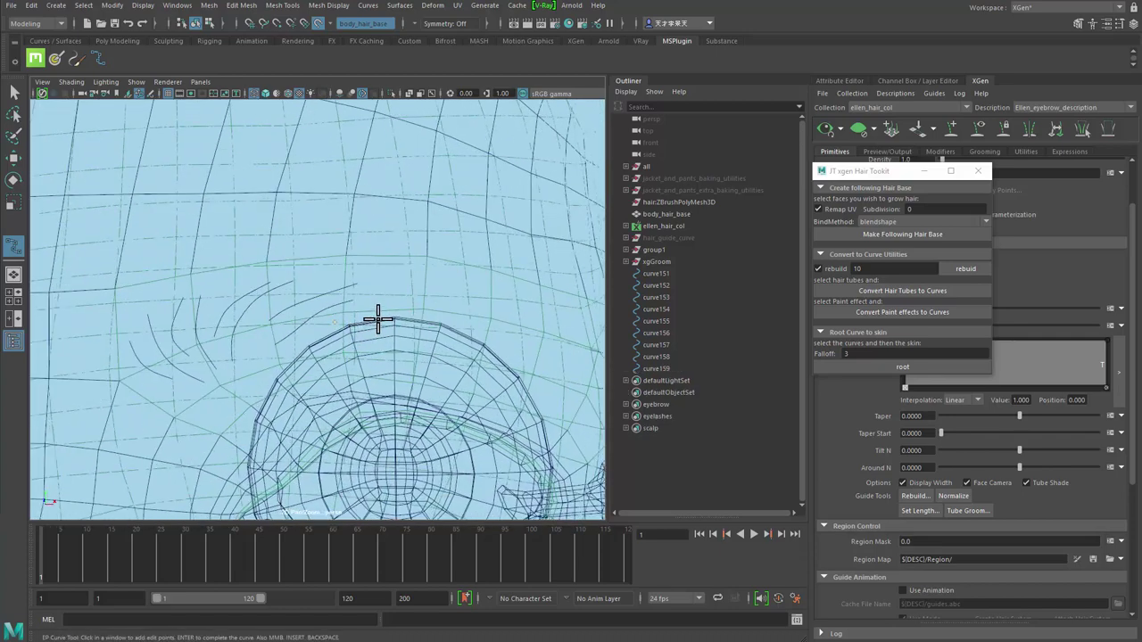
- Continue the row with nearly horizontal EP curves along the upper middle of the brow
{"action": "left_click", "coordinate": [326, 290]}
{"action": "left_click", "coordinate": [349, 283]}
{"action": "left_click", "coordinate": [384, 284]}
{"action": "left_click", "coordinate": [413, 284]}
{"action": "key", "text": "Return"}
{"action": "left_click_drag", "start_coordinate": [419, 303], "coordinate": [401, 296], "text": "alt"}
{"action": "key", "text": "Return"}
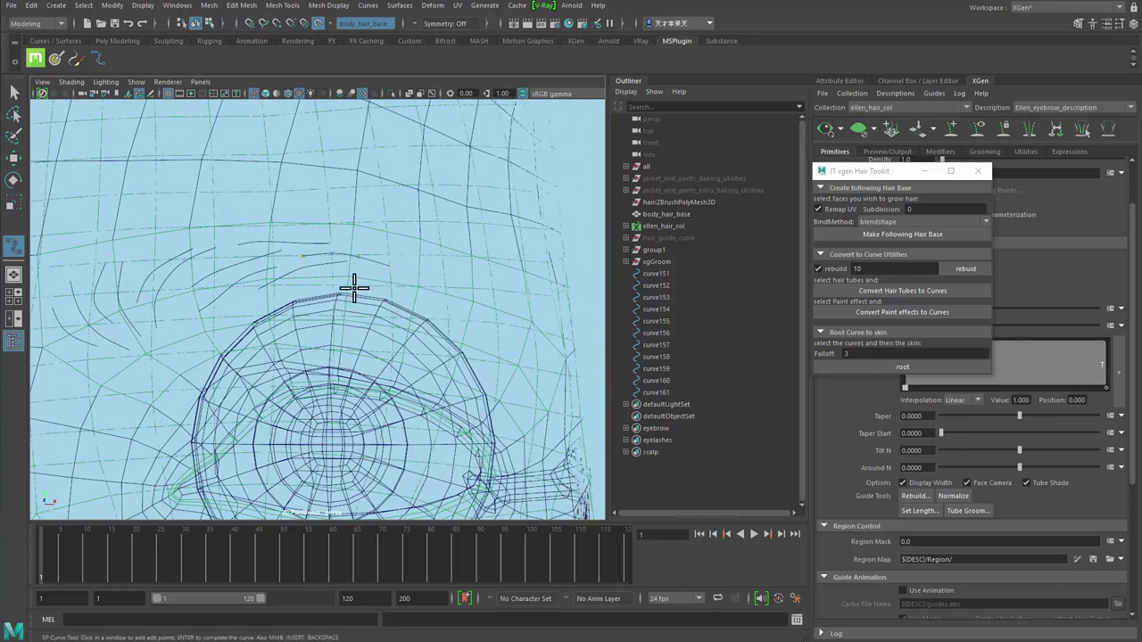
- Try drawing two EP curves along the descending outer part of the brow
{"action": "left_click", "coordinate": [339, 241]}
{"action": "left_click", "coordinate": [378, 254]}
{"action": "key", "text": "Return"}
{"action": "key", "text": "Return"}
{"action": "left_click", "coordinate": [390, 247]}
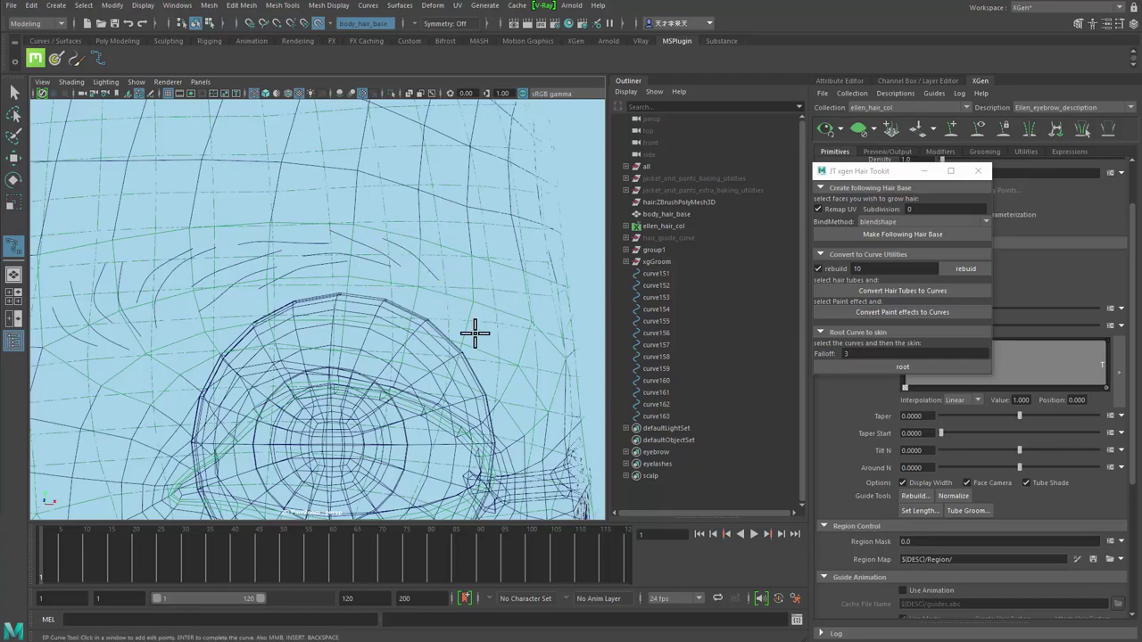
- Try drawing one more downward-bending EP curve toward the brow's outer tail
{"action": "scroll", "coordinate": [470, 329], "scroll_direction": "down", "scroll_amount": 5}
{"action": "scroll", "coordinate": [318, 318], "scroll_direction": "up", "scroll_amount": 5}
{"action": "scroll", "coordinate": [429, 329], "scroll_direction": "up", "scroll_amount": 6}
{"action": "middle_click_drag", "start_coordinate": [427, 285], "coordinate": [463, 280], "text": "alt"}
{"action": "key", "text": "Return"}
{"action": "key", "text": "g"}
{"action": "left_click", "coordinate": [378, 302]}
{"action": "left_click", "coordinate": [405, 322]}
{"action": "left_click", "coordinate": [429, 347]}
- Check the placement of the brow curves against the shaded face
{"action": "right_click_drag", "start_coordinate": [466, 386], "coordinate": [347, 374], "text": "alt"}
{"action": "left_click_drag", "start_coordinate": [347, 375], "coordinate": [347, 372], "text": "alt"}
{"action": "mouse_move", "coordinate": [347, 372]}
{"action": "right_mouse_down", "text": "alt"}
{"action": "mouse_move", "coordinate": [395, 347]}
{"action": "mouse_move", "coordinate": [371, 369]}
{"action": "right_mouse_up", "text": "alt"}
{"action": "key", "text": "b"}
{"action": "key", "text": "5"}
{"action": "left_click_drag", "start_coordinate": [371, 370], "coordinate": [357, 372], "text": "alt"}
{"action": "right_click_drag", "start_coordinate": [381, 352], "coordinate": [412, 345], "text": "alt"}
{"action": "scroll", "coordinate": [412, 342], "scroll_direction": "up", "scroll_amount": 6}
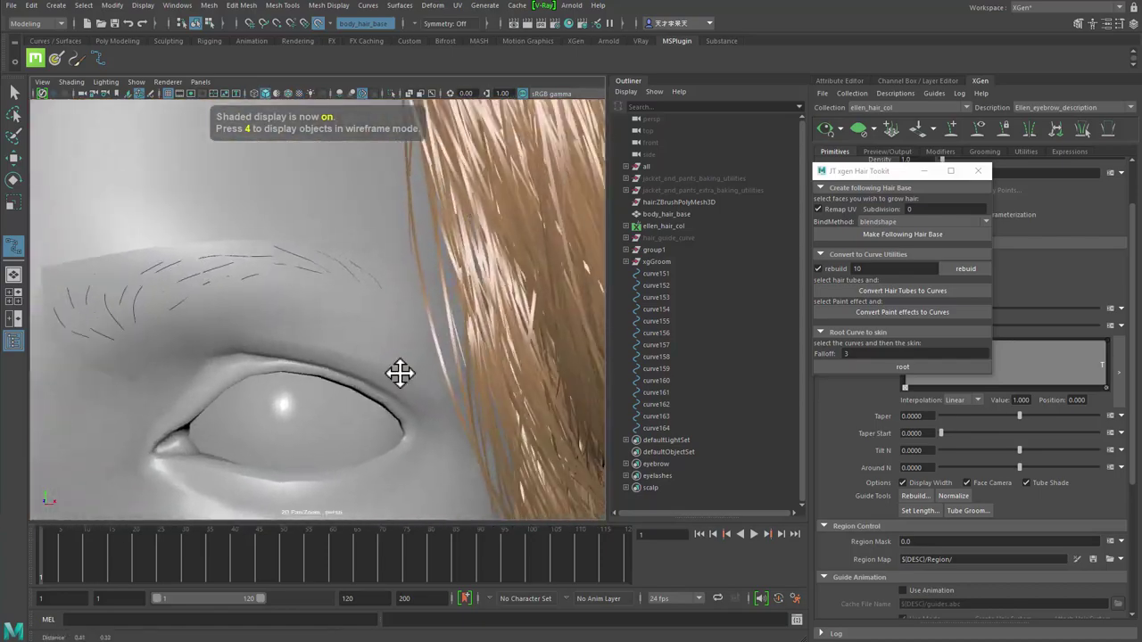
- Return to wireframe display and delete the three outermost brow curves, curve162 to curve164
{"action": "key", "text": "4"}
{"action": "middle_click_drag", "start_coordinate": [374, 323], "coordinate": [378, 306], "text": "alt"}
{"action": "left_click_drag", "start_coordinate": [348, 308], "coordinate": [344, 319], "text": "alt"}
{"action": "mouse_move", "coordinate": [344, 319]}
{"action": "middle_mouse_down", "text": "alt"}
{"action": "mouse_move", "coordinate": [337, 331]}
{"action": "mouse_move", "coordinate": [357, 323]}
{"action": "middle_mouse_up", "text": "alt"}
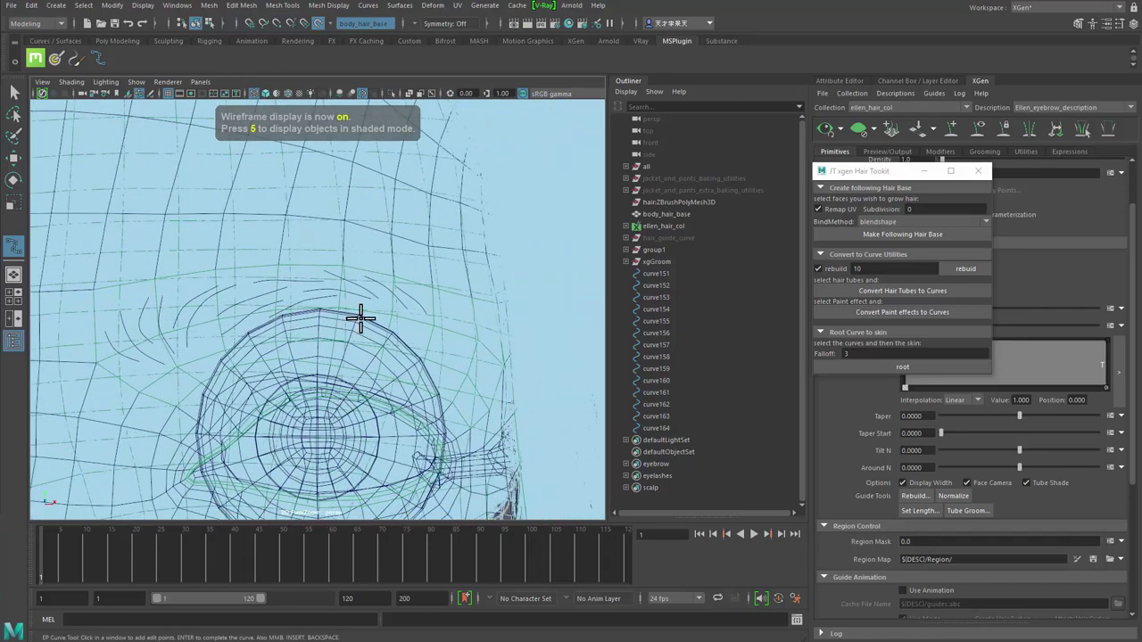
{"action": "key", "text": "q"}
{"action": "left_click_drag", "start_coordinate": [422, 293], "coordinate": [446, 401]}
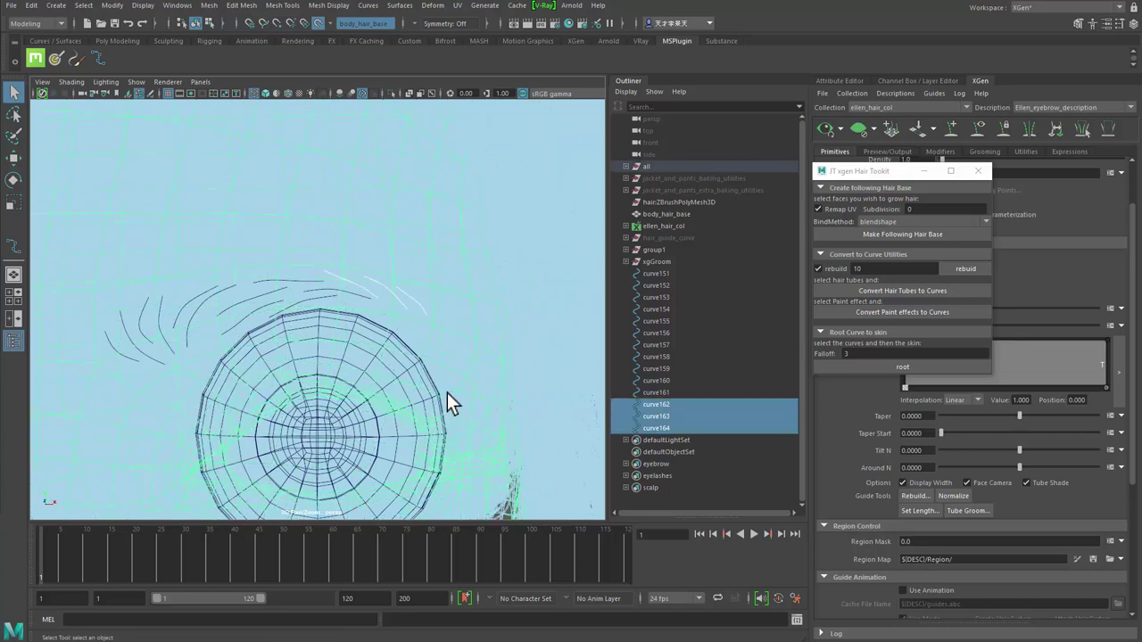
{"action": "left_click_drag", "start_coordinate": [438, 271], "coordinate": [465, 354], "text": "ctrl"}
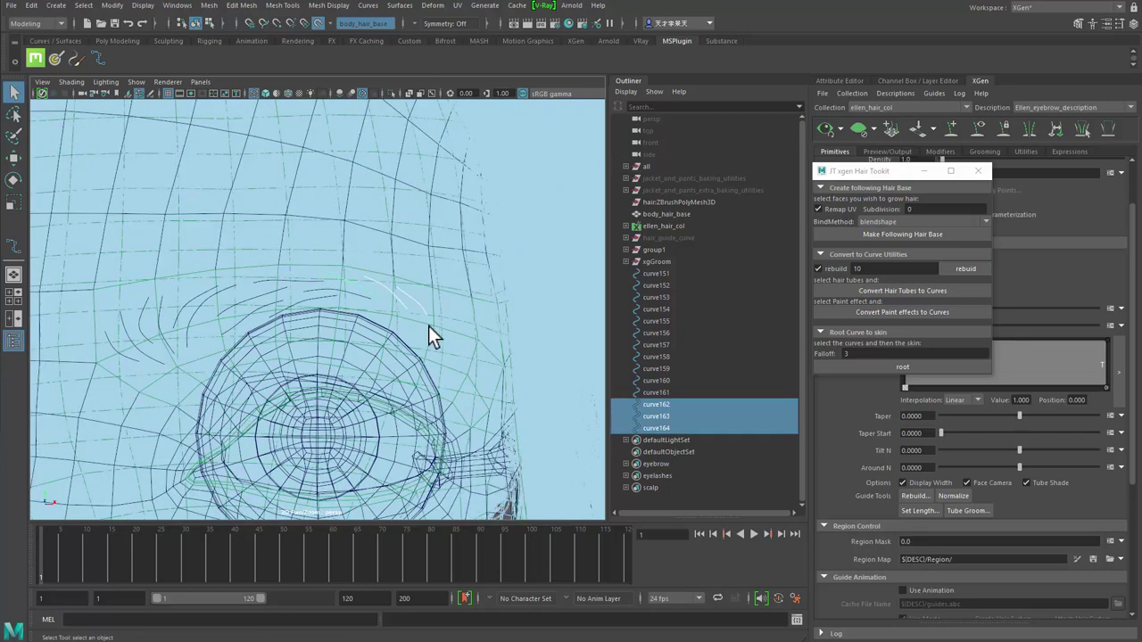
{"action": "key", "text": "Delete"}
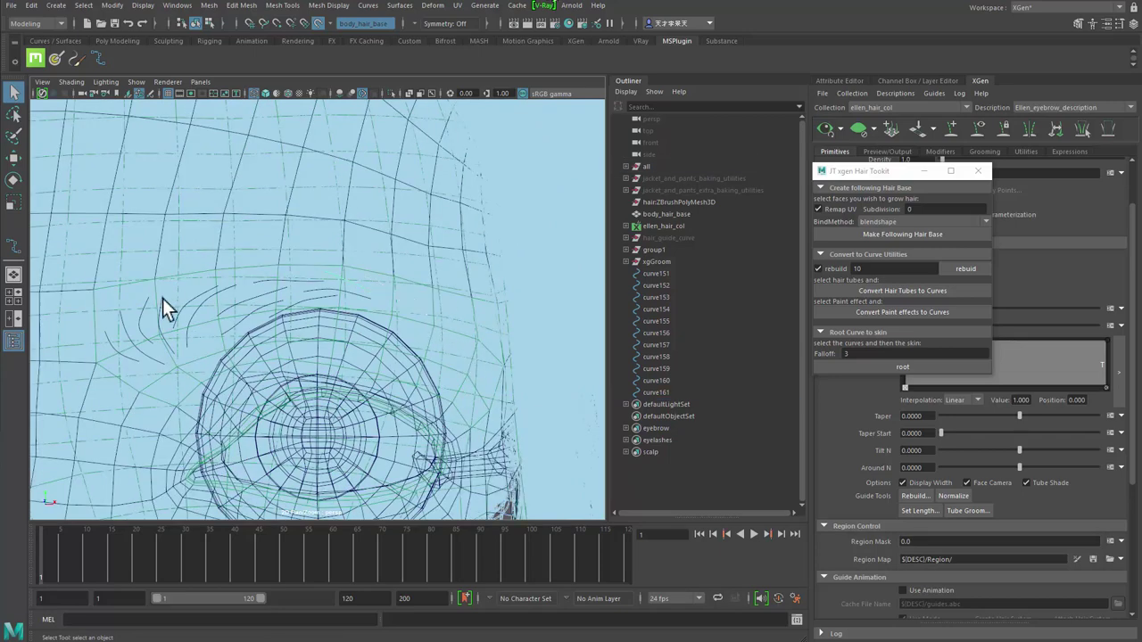
- Start the outer part of the brow again with a new EP curve past its highest point
{"action": "middle_click_drag", "start_coordinate": [426, 389], "coordinate": [449, 386], "text": "alt"}
{"action": "left_click_drag", "start_coordinate": [434, 279], "coordinate": [213, 303], "text": "alt"}
{"action": "scroll", "coordinate": [335, 360], "scroll_direction": "up", "scroll_amount": 6}
{"action": "middle_click_drag", "start_coordinate": [327, 406], "coordinate": [249, 285], "text": "alt"}
{"action": "right_click_drag", "start_coordinate": [249, 285], "coordinate": [522, 220], "text": "alt"}
{"action": "middle_click_drag", "start_coordinate": [522, 220], "coordinate": [388, 231], "text": "alt"}
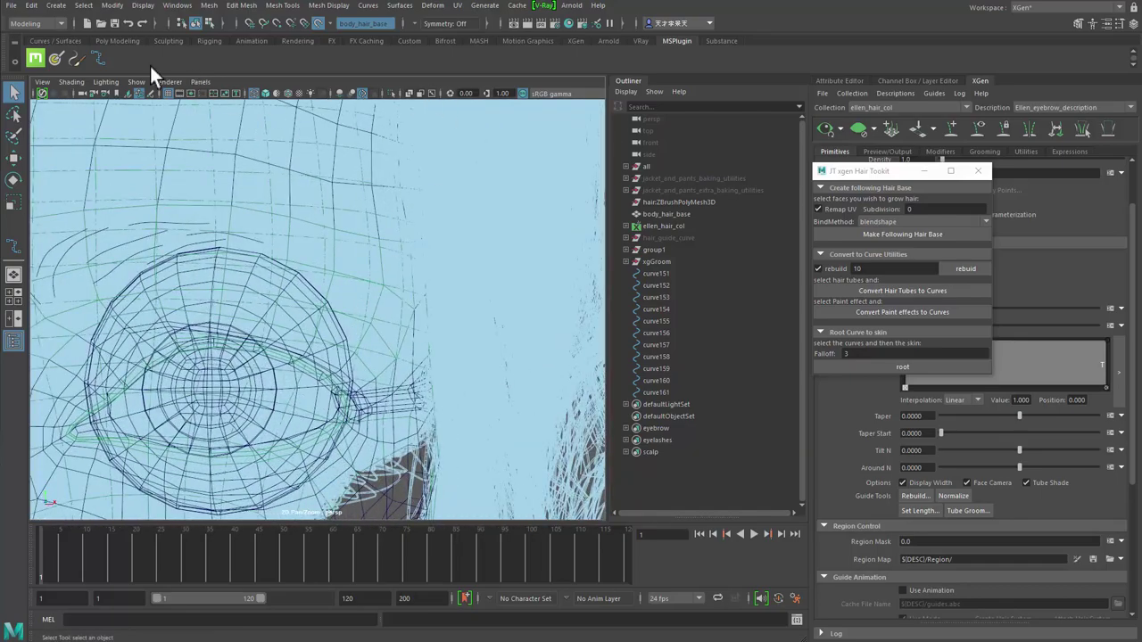
{"action": "left_click", "coordinate": [98, 58]}
{"action": "middle_click_drag", "start_coordinate": [226, 231], "coordinate": [259, 245], "text": "alt"}
{"action": "right_click_drag", "start_coordinate": [260, 244], "coordinate": [308, 283], "text": "alt"}
{"action": "left_click_drag", "start_coordinate": [306, 281], "coordinate": [253, 251], "text": "alt"}
{"action": "left_click", "coordinate": [222, 215]}
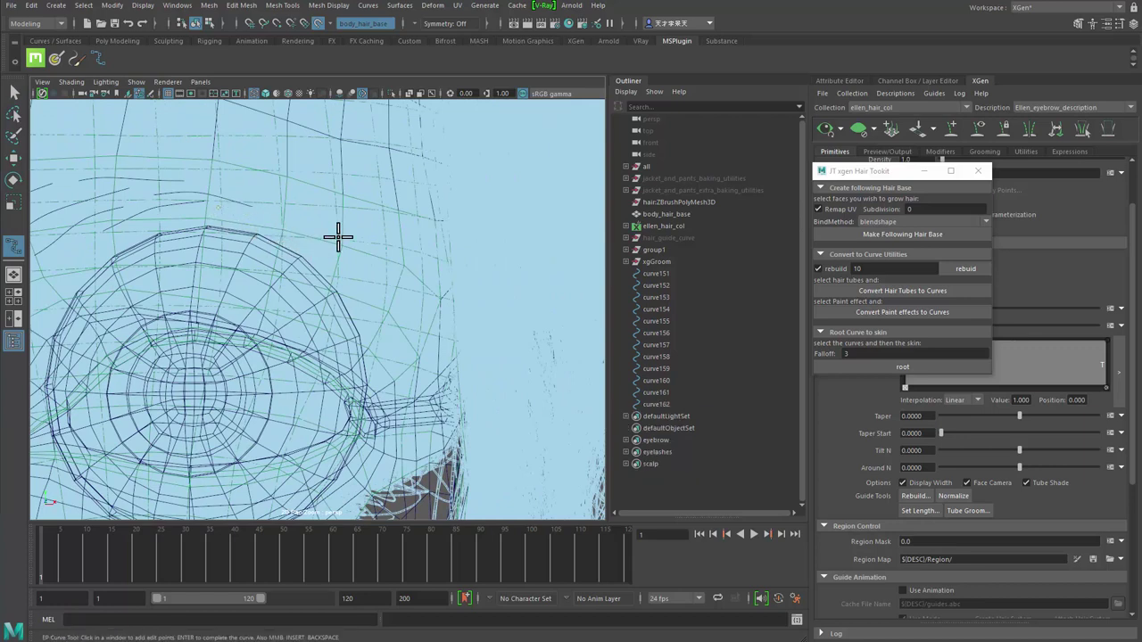
- Draw two downward-bending EP curves along the lower and upper edges of the outer brow
{"action": "left_click", "coordinate": [269, 229]}
{"action": "left_click", "coordinate": [288, 235]}
{"action": "left_click", "coordinate": [312, 252]}
{"action": "key", "text": "Return"}
{"action": "left_click", "coordinate": [291, 192]}
{"action": "left_click", "coordinate": [322, 207]}
{"action": "left_click", "coordinate": [364, 243]}
{"action": "key", "text": "Return"}
- Draw three more downward-bending EP curves to complete the brow's outer tail
{"action": "left_click", "coordinate": [307, 208]}
{"action": "left_click", "coordinate": [342, 232]}
{"action": "left_click", "coordinate": [366, 257]}
{"action": "key", "text": "Return"}
{"action": "left_click", "coordinate": [340, 198]}
{"action": "left_click", "coordinate": [372, 224]}
{"action": "left_click", "coordinate": [387, 247]}
{"action": "key", "text": "Return"}
{"action": "left_click", "coordinate": [382, 217]}
{"action": "left_click", "coordinate": [400, 233]}
{"action": "left_click", "coordinate": [413, 259]}
{"action": "key", "text": "Return"}
- Examine the full row of eyebrow curves from several angles
{"action": "right_click_drag", "start_coordinate": [309, 255], "coordinate": [232, 272], "text": "alt"}
{"action": "left_click_drag", "start_coordinate": [232, 272], "coordinate": [250, 283], "text": "alt"}
{"action": "right_click_drag", "start_coordinate": [251, 283], "coordinate": [299, 294], "text": "alt"}
{"action": "middle_click_drag", "start_coordinate": [299, 294], "coordinate": [317, 245], "text": "alt"}
{"action": "left_click_drag", "start_coordinate": [316, 245], "coordinate": [349, 256], "text": "alt"}
{"action": "right_click_drag", "start_coordinate": [350, 256], "coordinate": [357, 260], "text": "alt"}
{"action": "middle_click_drag", "start_coordinate": [357, 260], "coordinate": [353, 290], "text": "alt"}
{"action": "right_click_drag", "start_coordinate": [353, 290], "coordinate": [438, 298], "text": "alt"}
- Delete curve165, the misshapen EP curve in the outer part of the brow
{"action": "key", "text": "q"}
{"action": "left_click", "coordinate": [507, 271]}
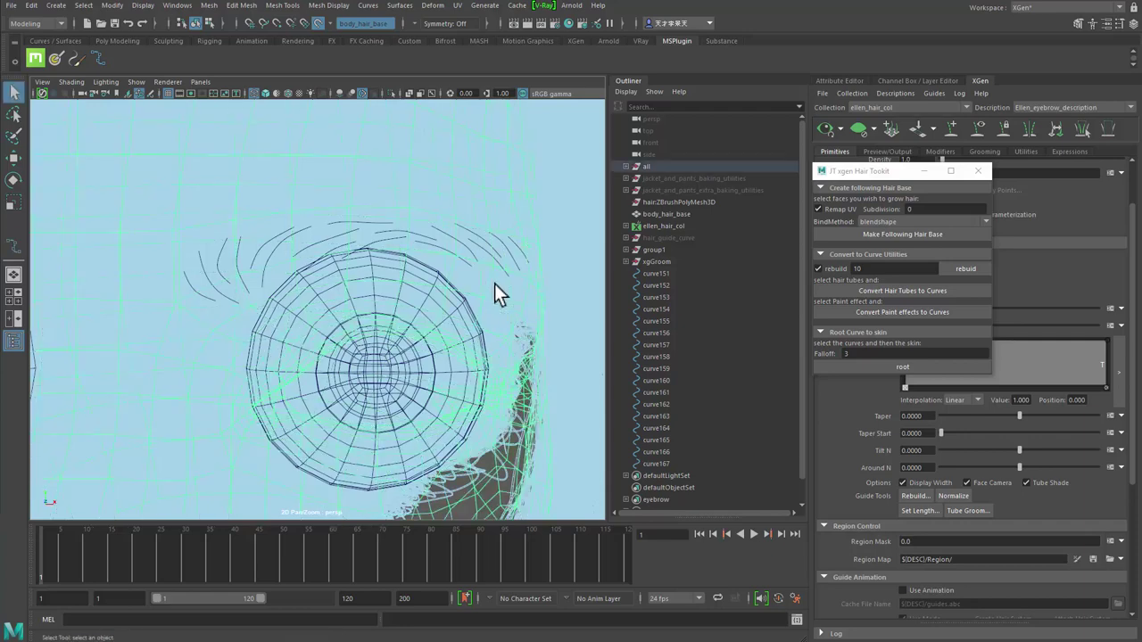
{"action": "left_click_drag", "start_coordinate": [487, 283], "coordinate": [471, 307], "text": "alt"}
{"action": "left_click", "coordinate": [439, 335]}
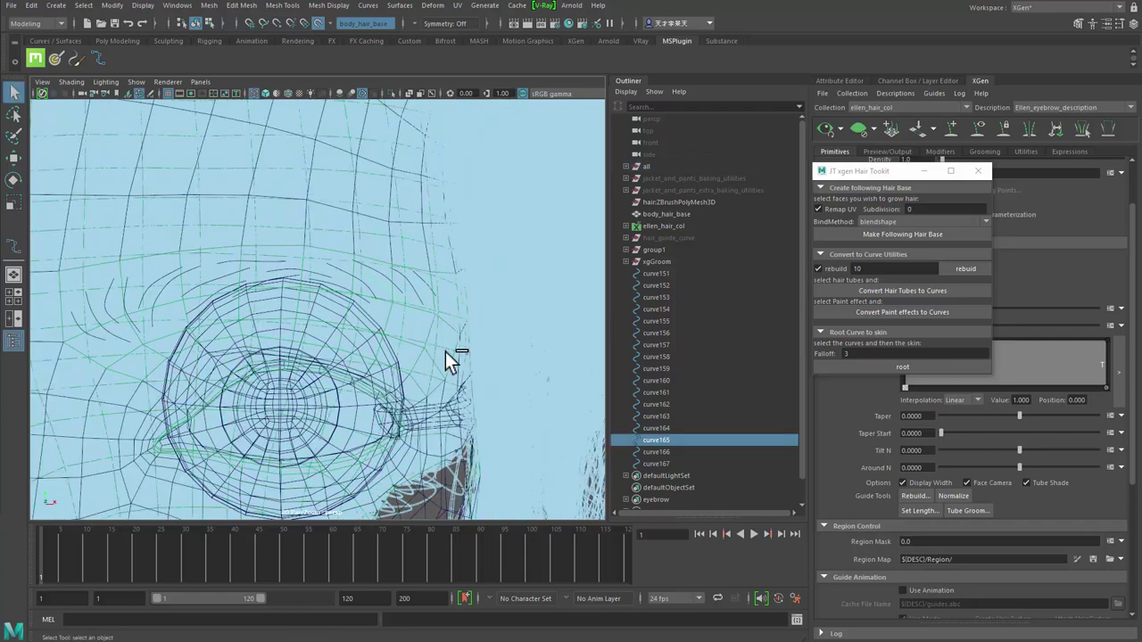
{"action": "key", "text": "ctrl+1"}
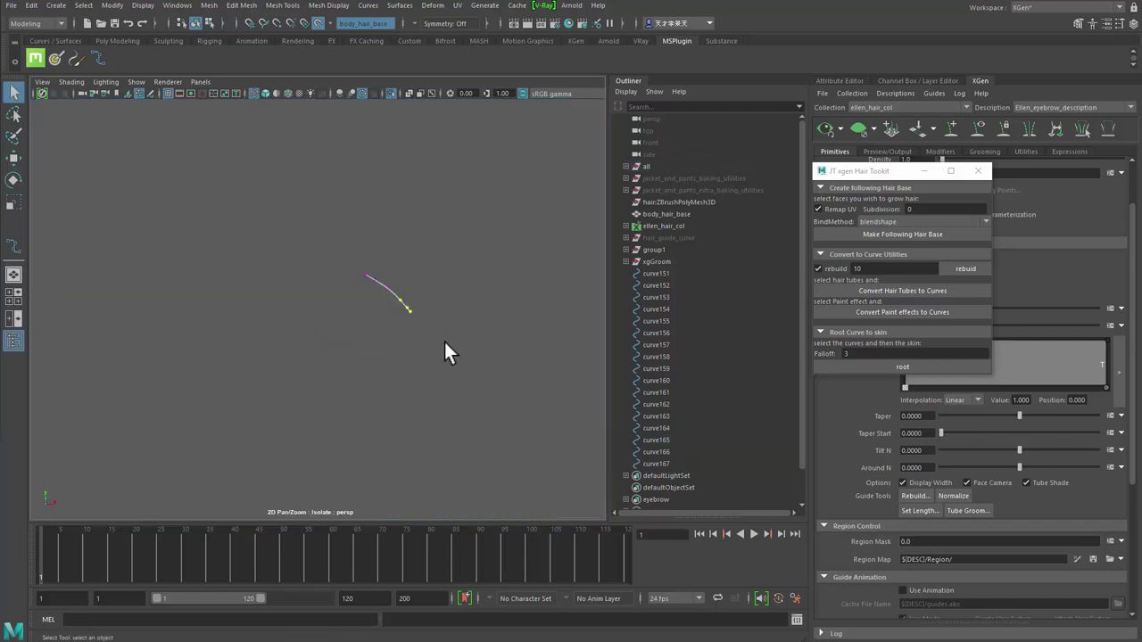
{"action": "key", "text": "ctrl+1"}
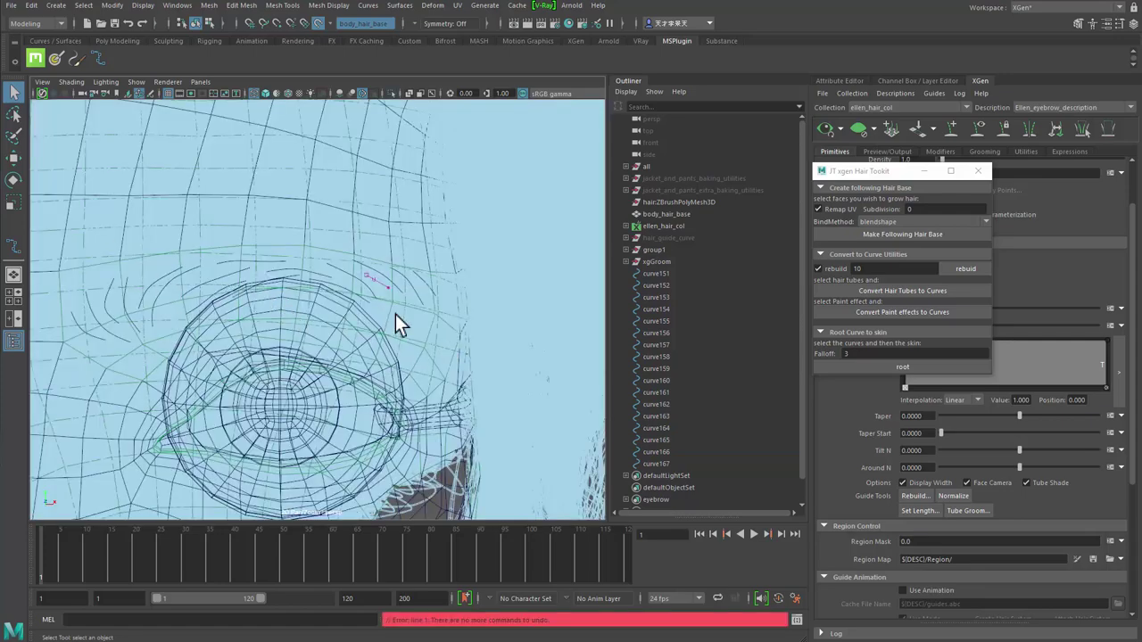
{"action": "scroll", "coordinate": [396, 314], "scroll_direction": "up", "scroll_amount": 3}
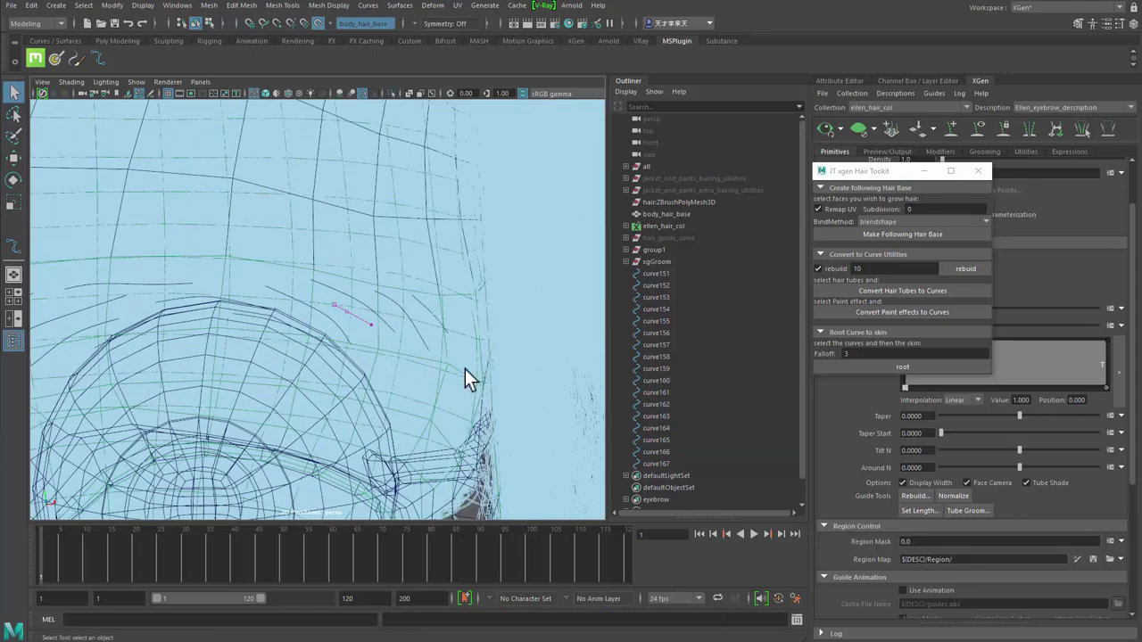
{"action": "left_click", "coordinate": [658, 464]}
{"action": "left_click", "coordinate": [670, 454]}
{"action": "left_click", "coordinate": [671, 441]}
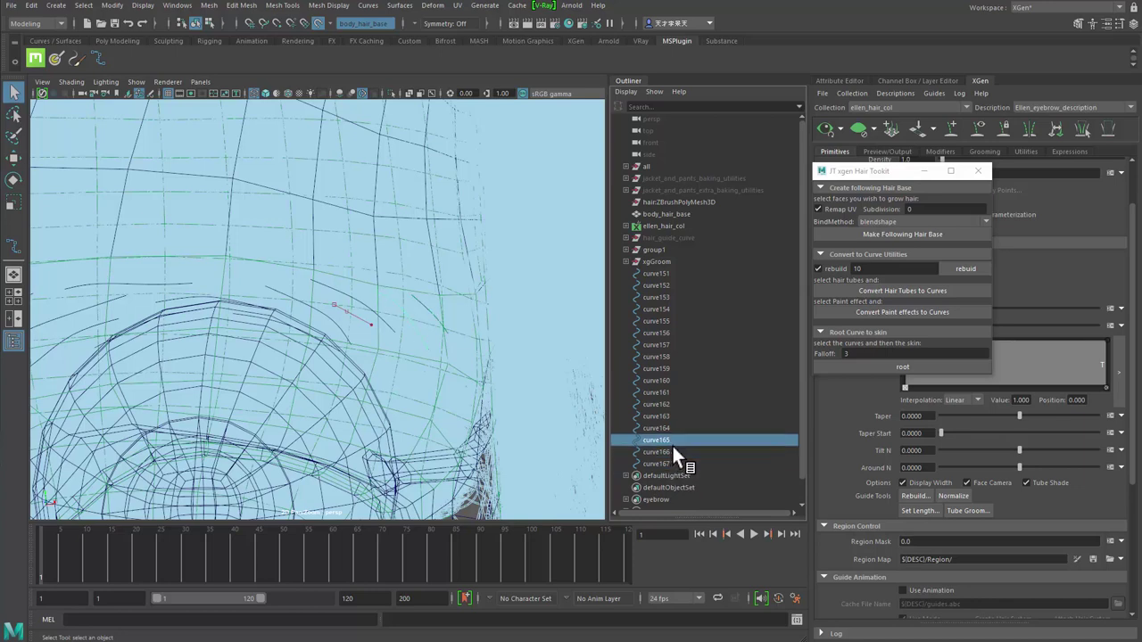
{"action": "key", "text": "Delete"}
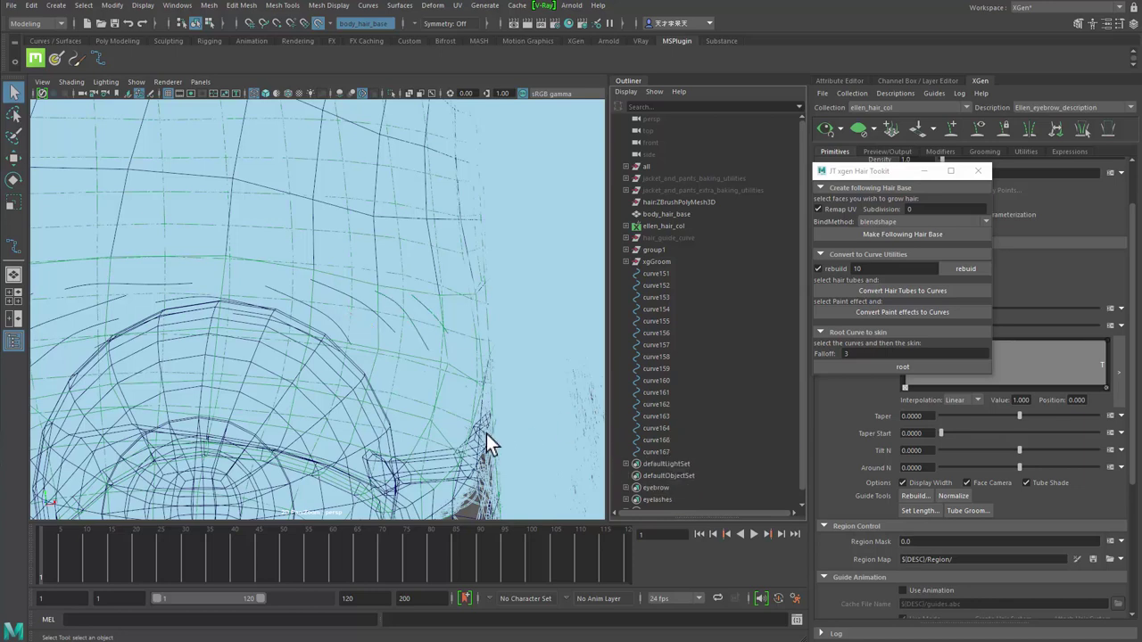
- Pull the outer-end control point of curve164 slightly inward along the skin
{"action": "left_click", "coordinate": [378, 317]}
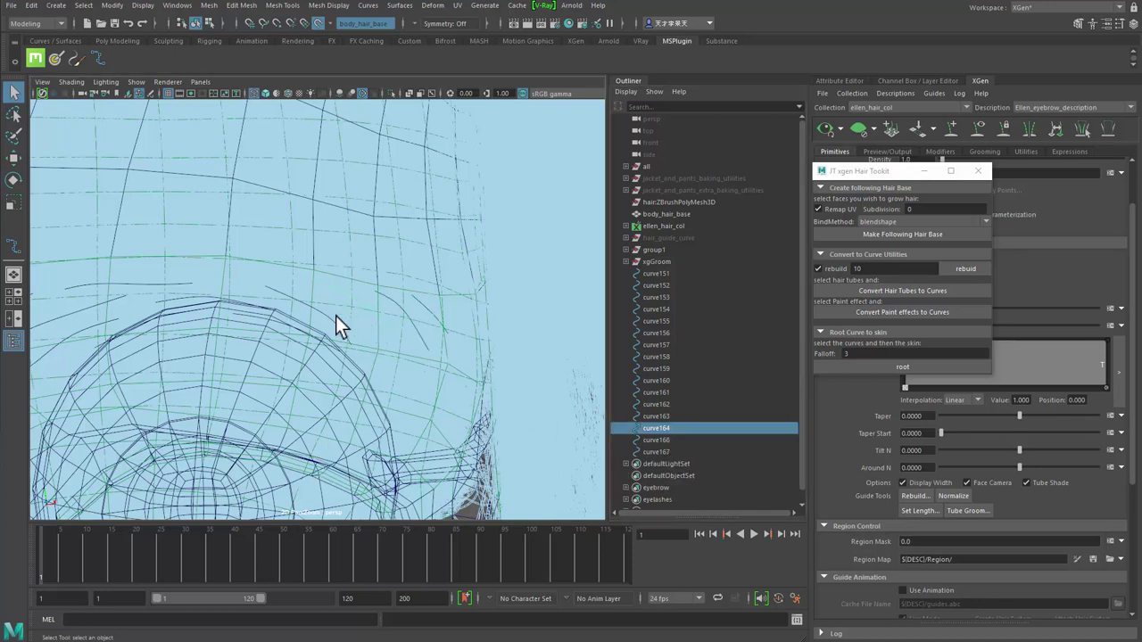
{"action": "left_click", "coordinate": [407, 341]}
{"action": "key", "text": "w"}
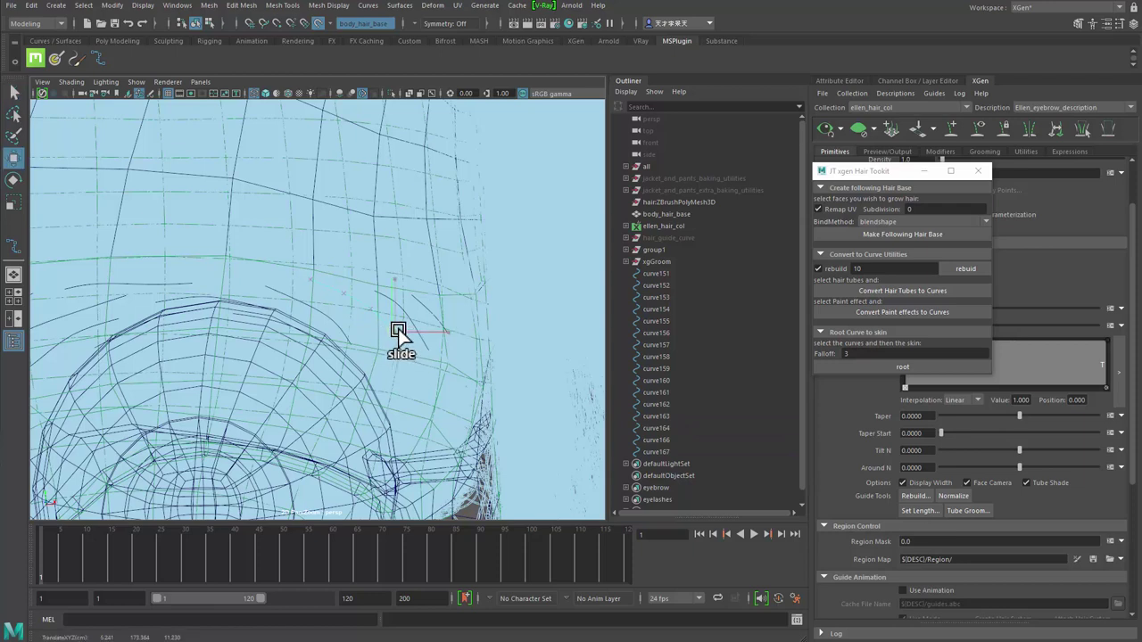
{"action": "left_click_drag", "start_coordinate": [390, 330], "coordinate": [374, 312]}
{"action": "left_click_drag", "start_coordinate": [333, 281], "coordinate": [371, 316]}
{"action": "key", "text": "q"}
{"action": "key", "text": "w"}
{"action": "key", "text": "q"}
{"action": "key", "text": "w"}
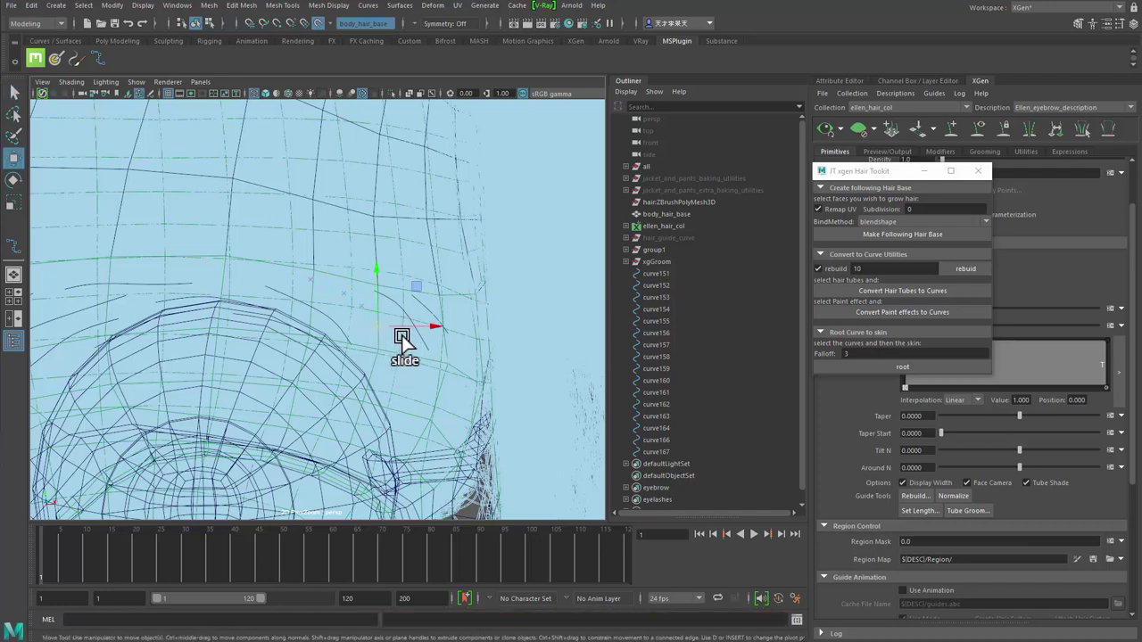
- Adjust the outer end of curve166 near the brow's tail
{"action": "left_click", "coordinate": [403, 351]}
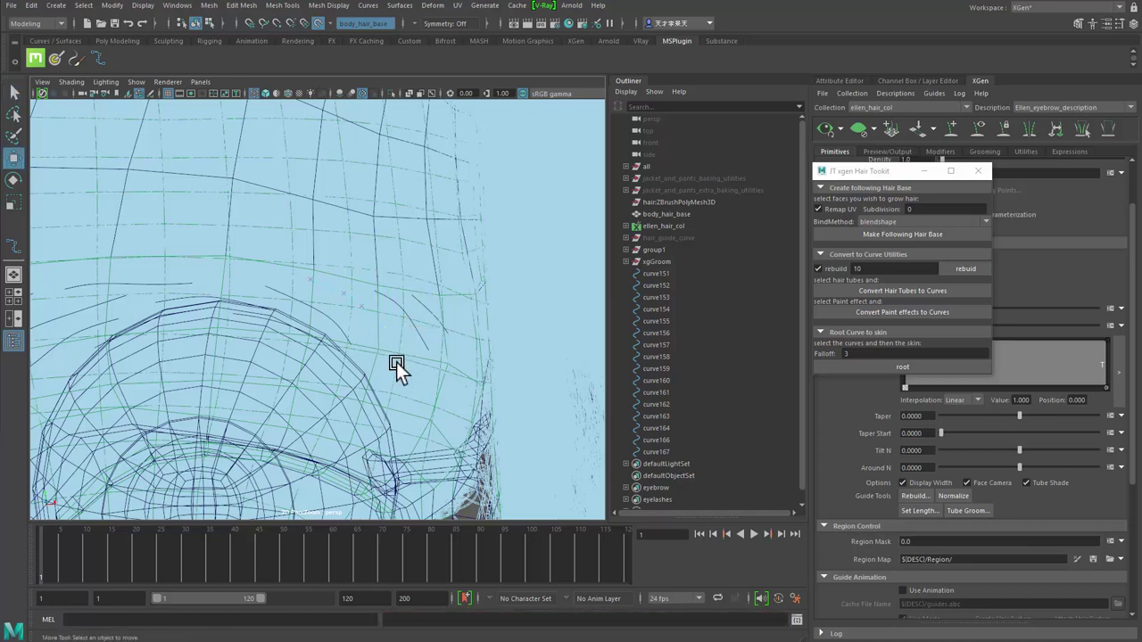
{"action": "left_click", "coordinate": [368, 309]}
{"action": "left_click_drag", "start_coordinate": [378, 327], "coordinate": [426, 348]}
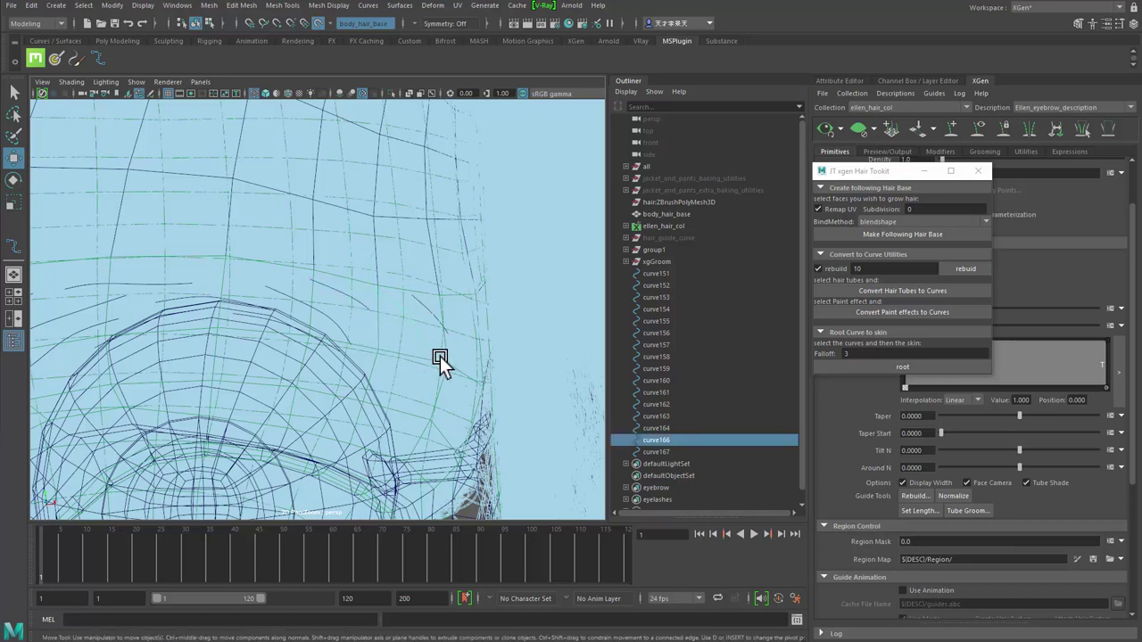
{"action": "left_click", "coordinate": [438, 357]}
{"action": "left_click_drag", "start_coordinate": [428, 340], "coordinate": [407, 312]}
{"action": "left_click", "coordinate": [407, 306]}
- Turn on shaded display and isolate all the eyebrow curves from curve151 to curve167
{"action": "scroll", "coordinate": [387, 369], "scroll_direction": "down", "scroll_amount": 4}
{"action": "key", "text": "5"}
{"action": "key", "text": "q"}
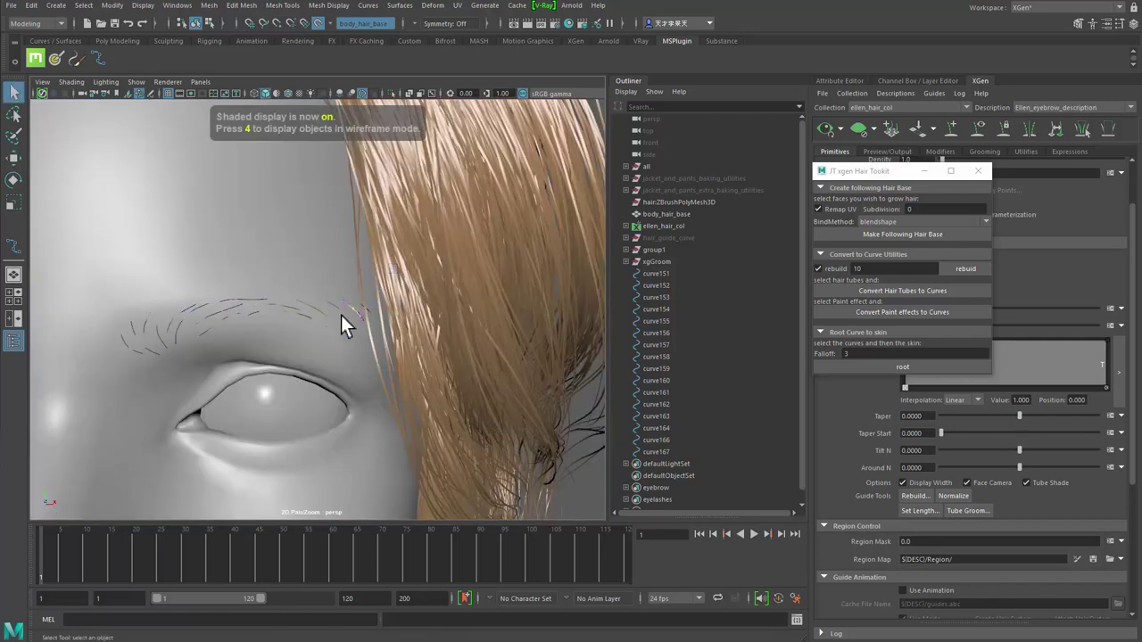
{"action": "scroll", "coordinate": [340, 323], "scroll_direction": "down", "scroll_amount": 5}
{"action": "left_click_drag", "start_coordinate": [669, 453], "coordinate": [667, 276]}
{"action": "key", "text": "ctrl+1"}
{"action": "key", "text": "f"}
- Lower the outer-end control point of the uppermost outer brow curve and turn off the live surface
{"action": "left_click", "coordinate": [419, 339]}
{"action": "left_click", "coordinate": [453, 323]}
{"action": "left_click", "coordinate": [460, 309], "text": "shift"}
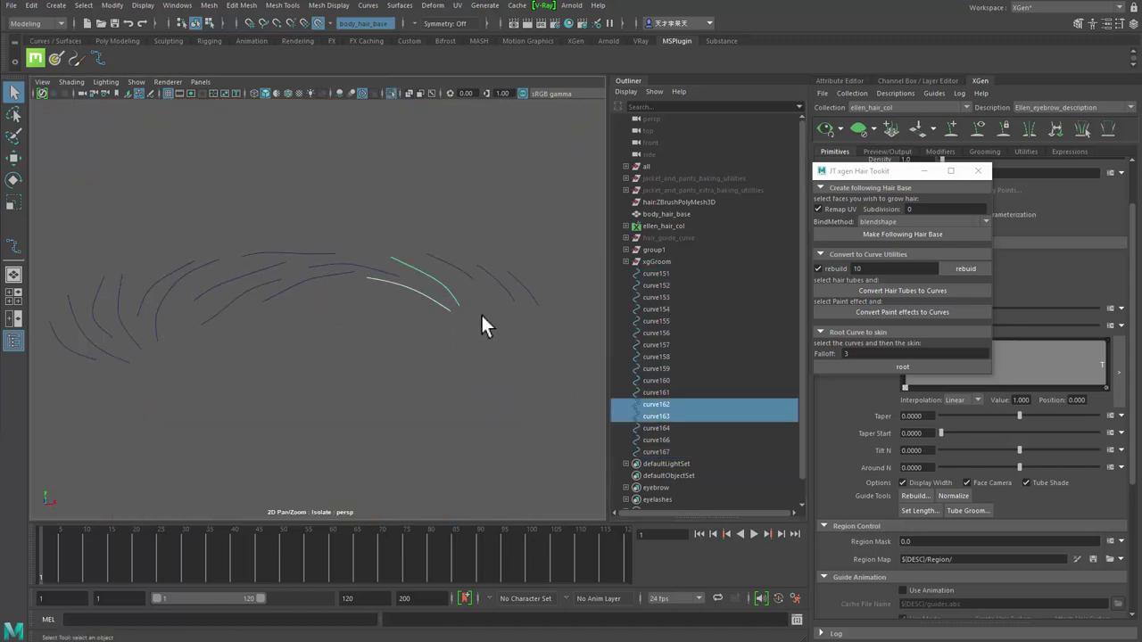
{"action": "left_click", "coordinate": [480, 287]}
{"action": "key", "text": "w"}
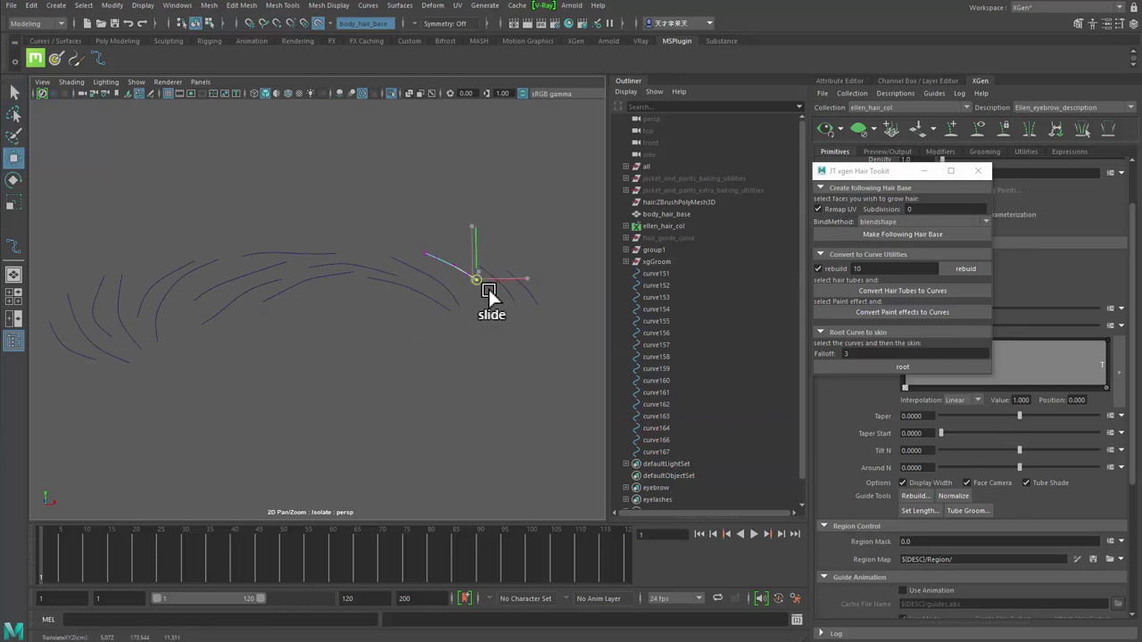
{"action": "left_click_drag", "start_coordinate": [480, 282], "coordinate": [486, 293]}
{"action": "left_click", "coordinate": [489, 279]}
{"action": "left_click", "coordinate": [319, 24]}
- Nudge the end control points of the two short curves at the brow's tail
{"action": "left_click", "coordinate": [519, 301]}
{"action": "right_click_drag", "start_coordinate": [521, 300], "coordinate": [488, 295]}
{"action": "left_click", "coordinate": [516, 299]}
{"action": "left_click_drag", "start_coordinate": [515, 297], "coordinate": [510, 293]}
{"action": "left_click", "coordinate": [541, 300]}
{"action": "right_click_drag", "start_coordinate": [546, 307], "coordinate": [532, 302]}
{"action": "mouse_move", "coordinate": [518, 290]}
{"action": "left_mouse_down"}
{"action": "mouse_move", "coordinate": [563, 324]}
{"action": "mouse_move", "coordinate": [530, 296]}
{"action": "left_mouse_up"}
{"action": "left_click", "coordinate": [537, 323]}
- Reshape the two long outer curves on the brow's lower side, extending their ends toward the tail
{"action": "left_click_drag", "start_coordinate": [441, 292], "coordinate": [478, 316]}
{"action": "left_click", "coordinate": [458, 304]}
{"action": "right_click_drag", "start_coordinate": [457, 305], "coordinate": [435, 305]}
{"action": "mouse_move", "coordinate": [443, 292]}
{"action": "left_mouse_down"}
{"action": "mouse_move", "coordinate": [475, 313]}
{"action": "mouse_move", "coordinate": [473, 295]}
{"action": "mouse_move", "coordinate": [451, 279]}
{"action": "left_mouse_up"}
{"action": "left_click_drag", "start_coordinate": [457, 287], "coordinate": [478, 299]}
{"action": "mouse_move", "coordinate": [436, 265]}
{"action": "left_mouse_down"}
{"action": "mouse_move", "coordinate": [452, 286]}
{"action": "mouse_move", "coordinate": [430, 277]}
{"action": "left_mouse_up"}
{"action": "left_click_drag", "start_coordinate": [421, 269], "coordinate": [458, 316]}
{"action": "right_click_drag", "start_coordinate": [454, 310], "coordinate": [428, 309]}
{"action": "left_click_drag", "start_coordinate": [433, 296], "coordinate": [471, 315]}
- Refine the control points of the nearly horizontal curve at the middle of the brow, then return to object selection
{"action": "left_click", "coordinate": [381, 266]}
{"action": "left_click", "coordinate": [395, 277]}
{"action": "left_click_drag", "start_coordinate": [375, 289], "coordinate": [249, 294]}
{"action": "left_click_drag", "start_coordinate": [404, 232], "coordinate": [407, 222]}
{"action": "left_click", "coordinate": [416, 309]}
{"action": "key", "text": "q"}
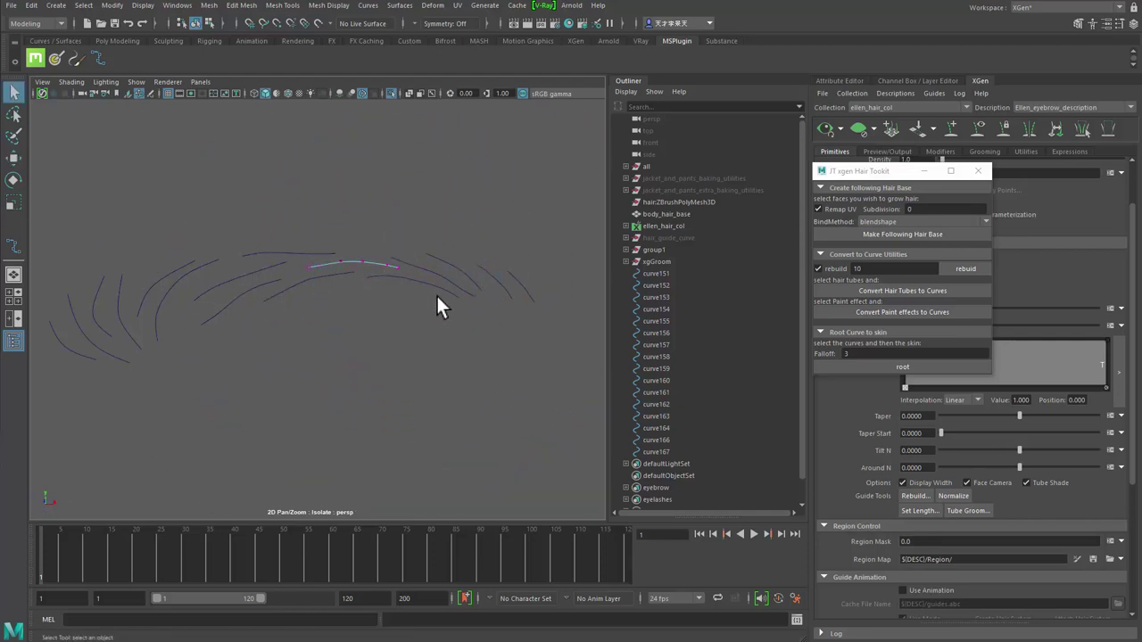
{"action": "right_click_drag", "start_coordinate": [431, 292], "coordinate": [508, 252]}
{"action": "left_click", "coordinate": [266, 306]}
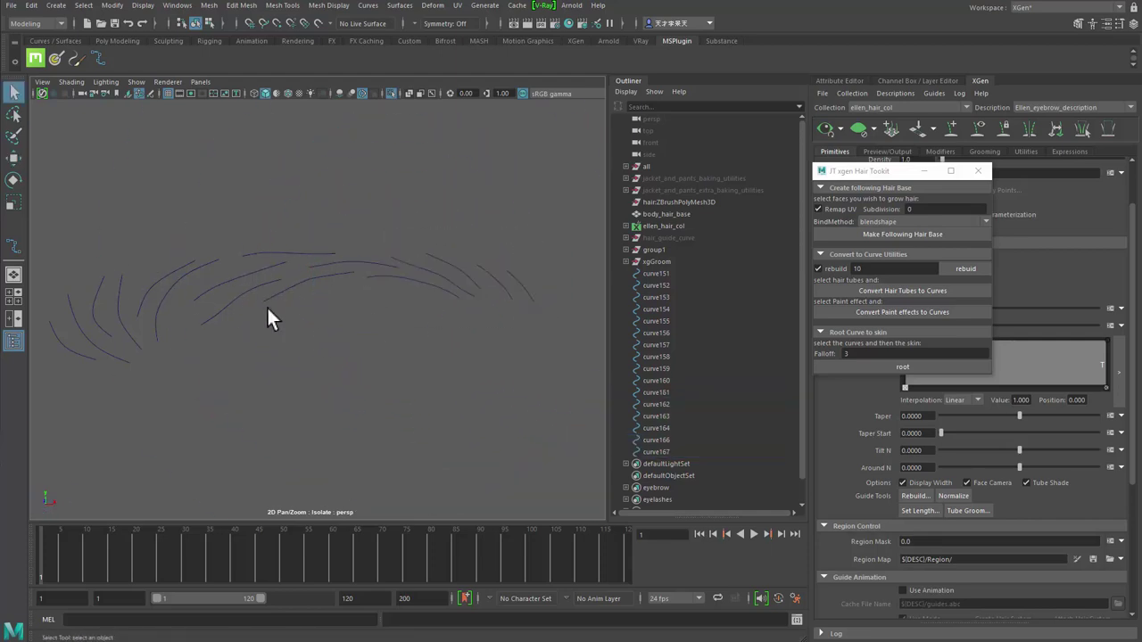
- Fine-tune the outer end of the uppermost outer brow curve
{"action": "left_click_drag", "start_coordinate": [444, 264], "coordinate": [480, 305]}
{"action": "left_click", "coordinate": [485, 291]}
{"action": "right_click_drag", "start_coordinate": [486, 291], "coordinate": [450, 292]}
{"action": "key", "text": "w"}
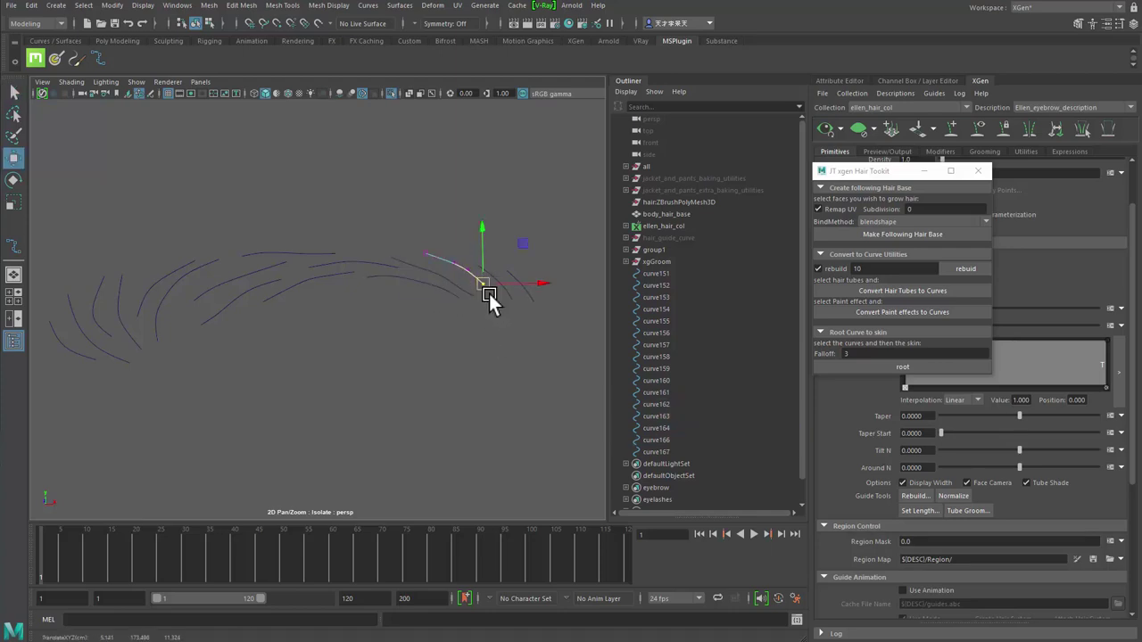
- Shift a control point near the start of the long curve just below the uppermost outer one
{"action": "key", "text": "F8"}
{"action": "right_click_drag", "start_coordinate": [479, 302], "coordinate": [456, 287]}
{"action": "left_click_drag", "start_coordinate": [454, 278], "coordinate": [464, 286]}
{"action": "key", "text": "q"}
{"action": "mouse_move", "coordinate": [414, 259]}
{"action": "left_mouse_down"}
{"action": "mouse_move", "coordinate": [437, 280]}
{"action": "mouse_move", "coordinate": [408, 268]}
{"action": "left_mouse_up"}
{"action": "key", "text": "w"}
{"action": "key", "text": "q"}
{"action": "key", "text": "w"}
{"action": "middle_click_drag", "start_coordinate": [415, 268], "coordinate": [419, 266]}
{"action": "key", "text": "q"}
- Select all the eyebrow curves and end their isolation so the whole head shows again
{"action": "left_click", "coordinate": [507, 294]}
{"action": "left_click", "coordinate": [529, 351]}
{"action": "right_click_drag", "start_coordinate": [455, 342], "coordinate": [271, 339], "text": "alt"}
{"action": "mouse_move", "coordinate": [268, 387]}
{"action": "left_mouse_down", "text": "alt"}
{"action": "mouse_move", "coordinate": [196, 383]}
{"action": "mouse_move", "coordinate": [263, 393]}
{"action": "left_mouse_up", "text": "alt"}
{"action": "left_click_drag", "start_coordinate": [219, 252], "coordinate": [403, 405]}
{"action": "key", "text": "ctrl+1"}
{"action": "left_click_drag", "start_coordinate": [392, 365], "coordinate": [410, 341], "text": "alt"}
{"action": "right_click_drag", "start_coordinate": [410, 342], "coordinate": [356, 324], "text": "alt"}
{"action": "left_click_drag", "start_coordinate": [356, 324], "coordinate": [463, 317], "text": "alt"}
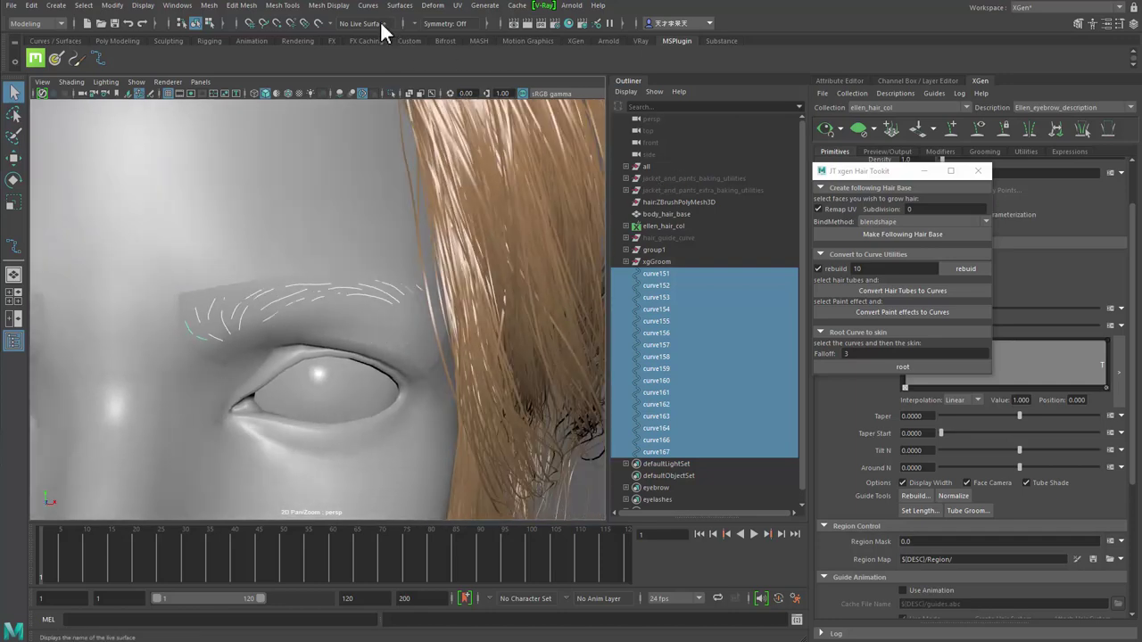
- Rebuild the selected eyebrow curves as uniform cubic curves with 5 spans, keeping the originals
{"action": "left_click", "coordinate": [437, 6]}
{"action": "mouse_move", "coordinate": [339, 17]}
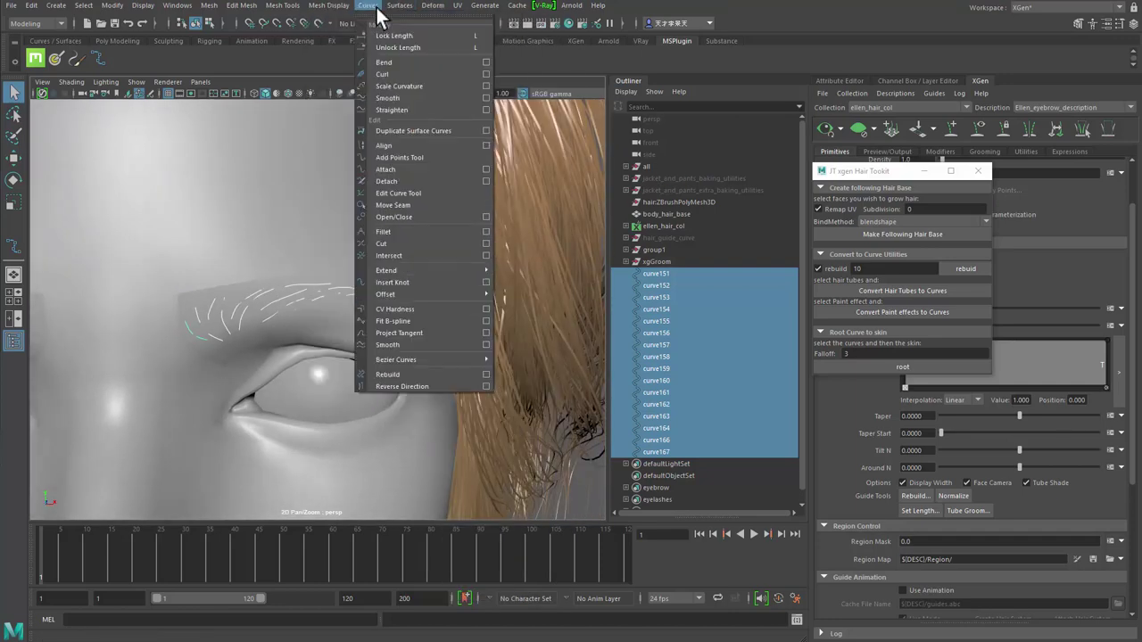
{"action": "left_click", "coordinate": [485, 375]}
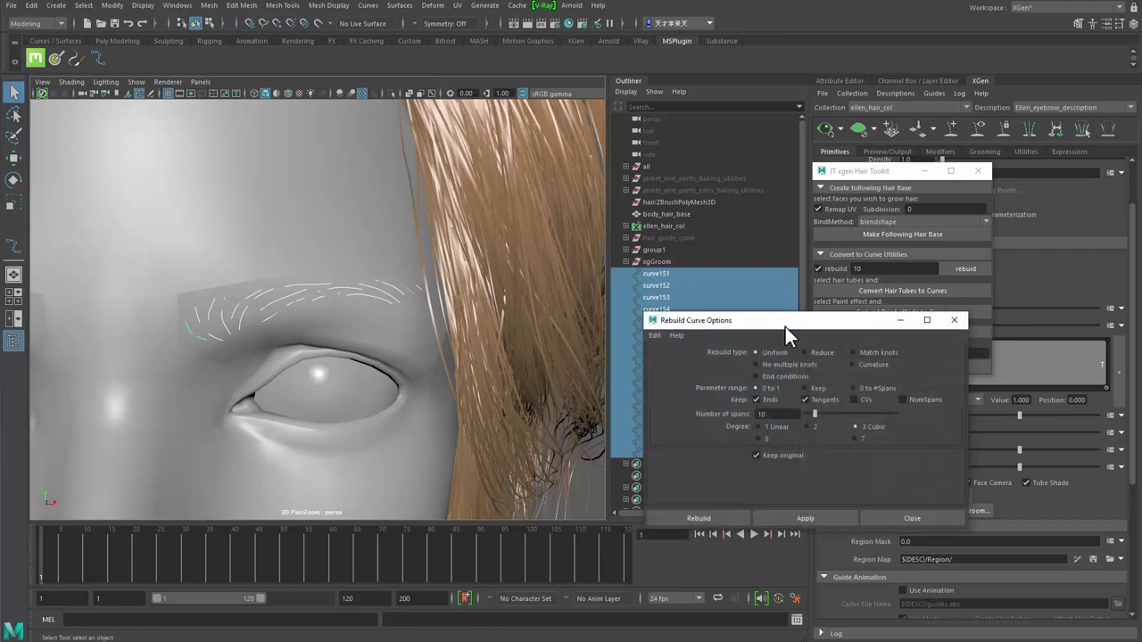
{"action": "left_click_drag", "start_coordinate": [785, 326], "coordinate": [624, 314]}
{"action": "left_click_drag", "start_coordinate": [626, 405], "coordinate": [522, 426]}
{"action": "type", "text": "4"}
{"action": "left_click_drag", "start_coordinate": [622, 407], "coordinate": [526, 418]}
{"action": "type", "text": "5"}
{"action": "middle_click_drag", "start_coordinate": [393, 406], "coordinate": [428, 421], "text": "alt"}
{"action": "left_click", "coordinate": [665, 506]}
- Delete the original eyebrow curves from curve151 to curve167, leaving only the rebuilt ones
{"action": "scroll", "coordinate": [356, 446], "scroll_direction": "down", "scroll_amount": 3}
{"action": "left_click_drag", "start_coordinate": [321, 433], "coordinate": [285, 423], "text": "alt"}
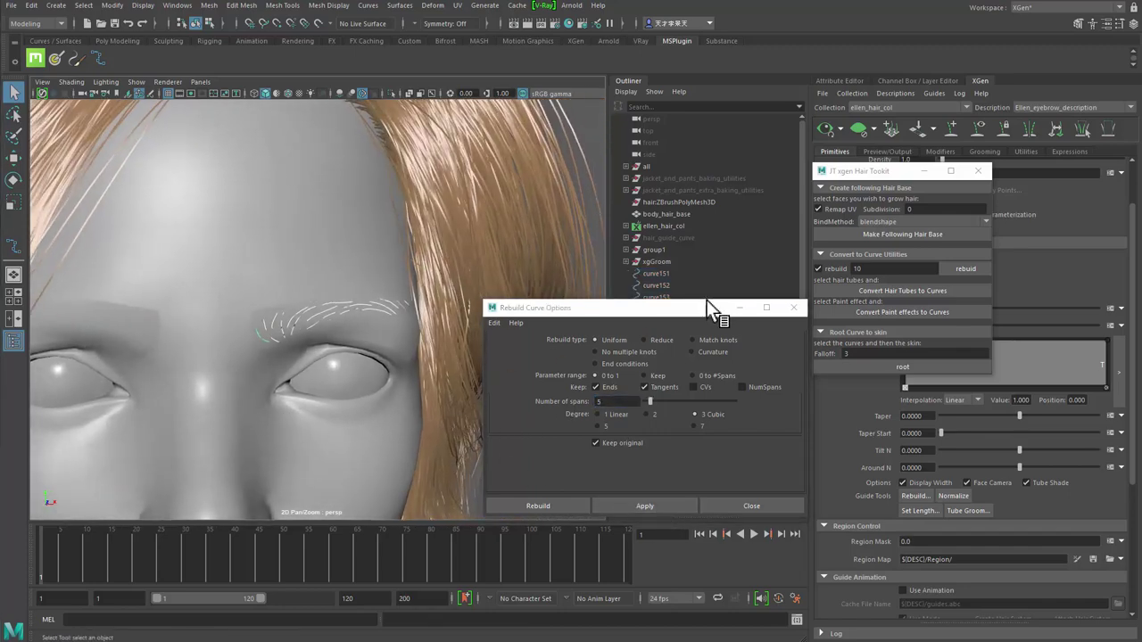
{"action": "left_click_drag", "start_coordinate": [696, 301], "coordinate": [345, 382]}
{"action": "left_click_drag", "start_coordinate": [580, 356], "coordinate": [247, 497]}
{"action": "left_click", "coordinate": [687, 451]}
{"action": "left_click", "coordinate": [672, 273], "text": "shift"}
{"action": "key", "text": "Delete"}
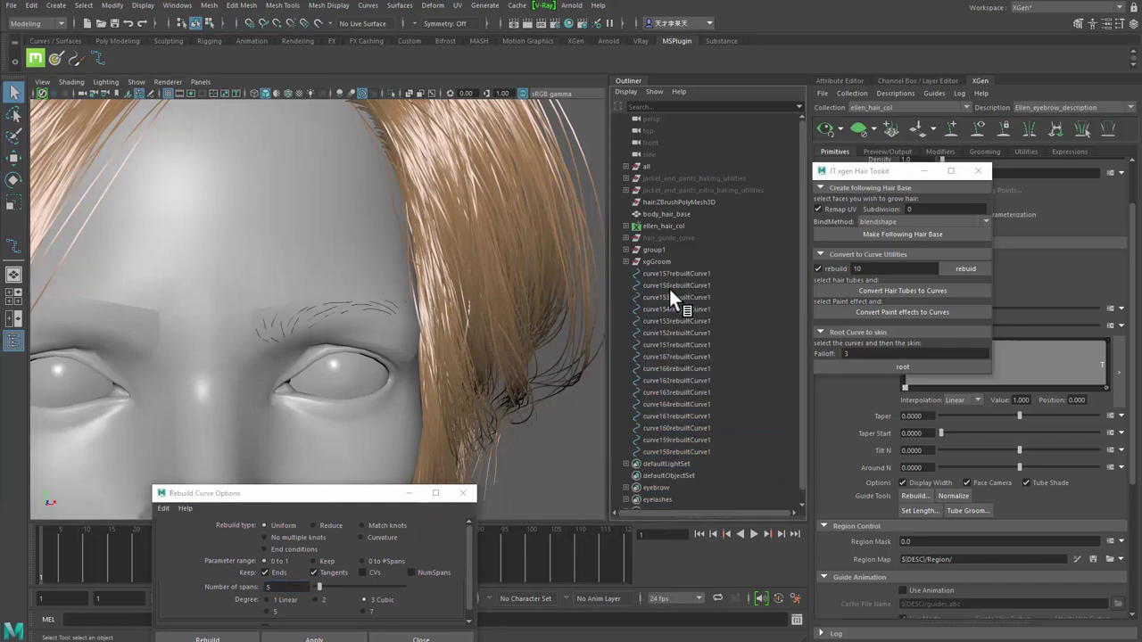
- Select all the rebuilt eyebrow curves together with body_hair_base and isolate them
{"action": "left_click", "coordinate": [676, 274]}
{"action": "left_click", "coordinate": [693, 451], "text": "shift"}
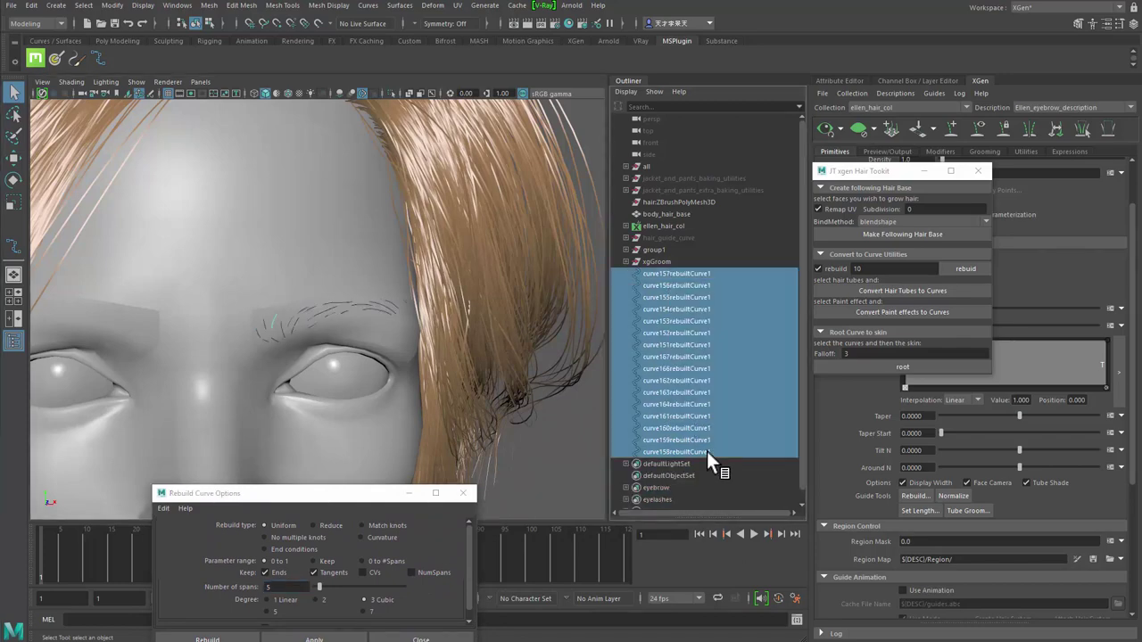
{"action": "left_click_drag", "start_coordinate": [232, 357], "coordinate": [297, 395], "text": "alt"}
{"action": "left_click", "coordinate": [297, 395], "text": "shift"}
{"action": "left_click_drag", "start_coordinate": [273, 327], "coordinate": [259, 303], "text": "alt"}
{"action": "left_click", "coordinate": [671, 273]}
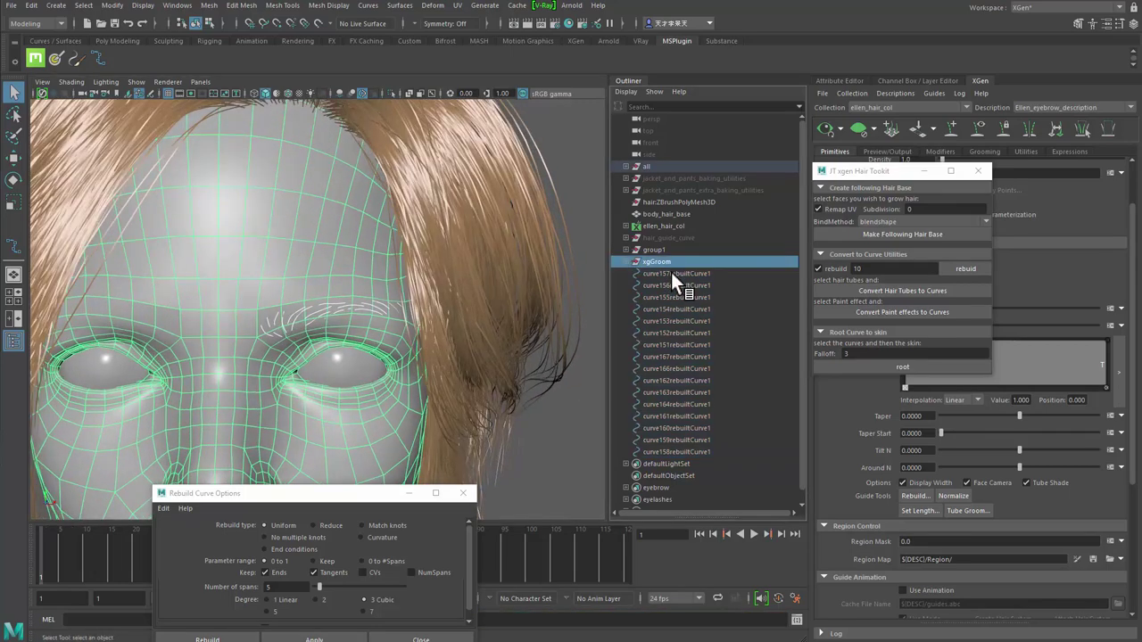
{"action": "left_click", "coordinate": [714, 453], "text": "shift"}
{"action": "left_click", "coordinate": [669, 214], "text": "ctrl"}
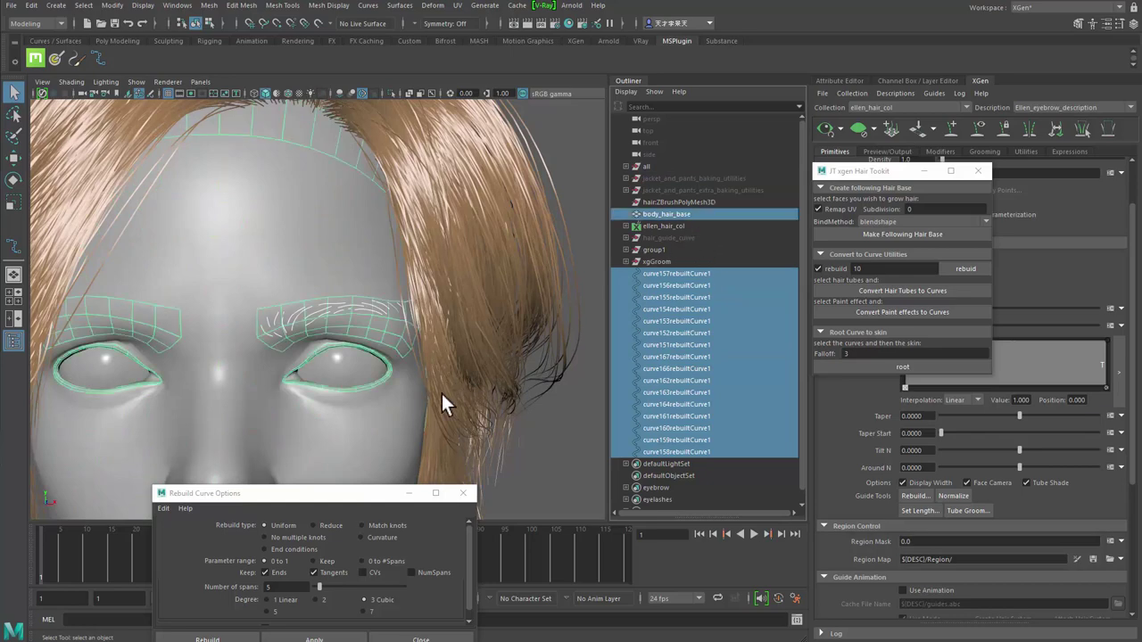
{"action": "key", "text": "ctrl+1"}
- Center the pivots of the rebuilt eyebrow curves, leaving body_hair_base out of the selection
{"action": "left_click_drag", "start_coordinate": [449, 382], "coordinate": [438, 356], "text": "alt"}
{"action": "key", "text": "ctrl+z"}
{"action": "key", "text": "w"}
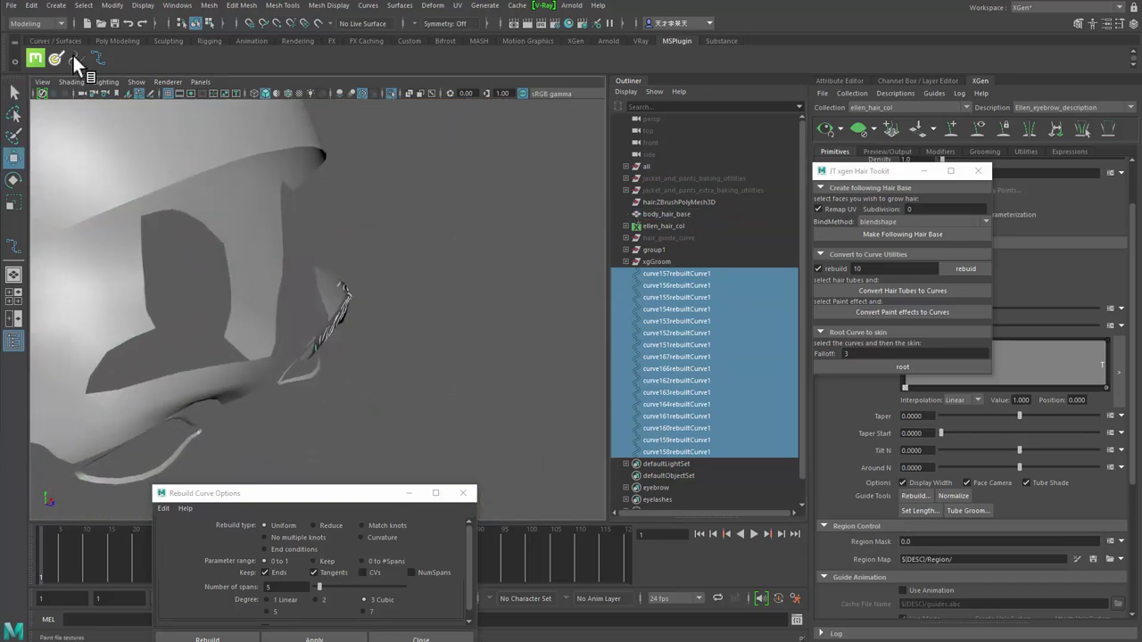
{"action": "left_click", "coordinate": [83, 6]}
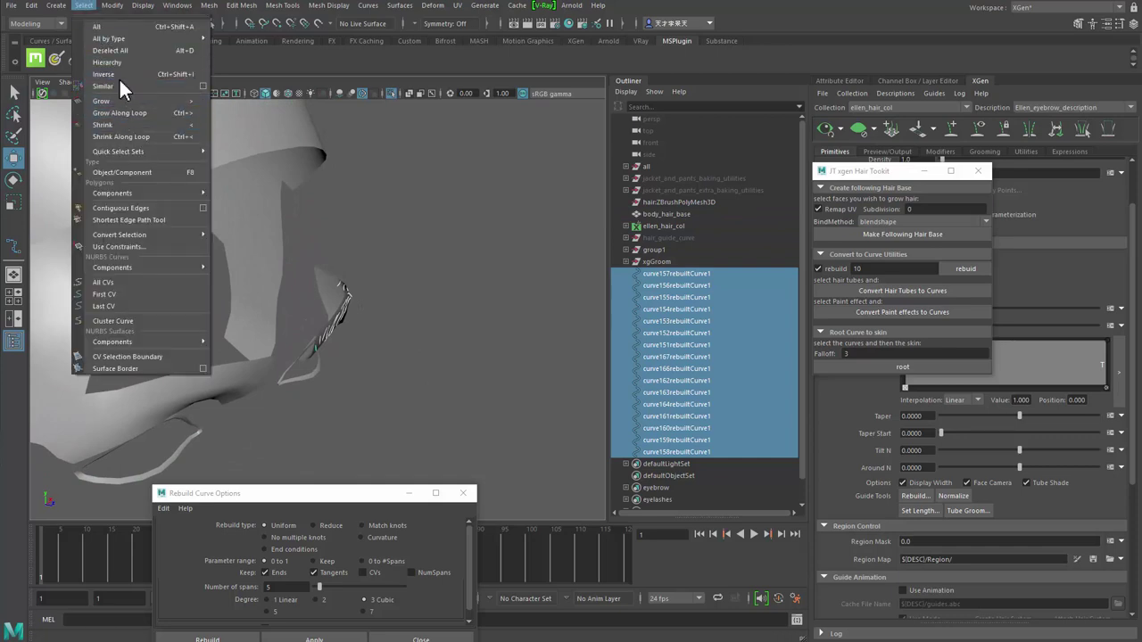
{"action": "left_click", "coordinate": [112, 8]}
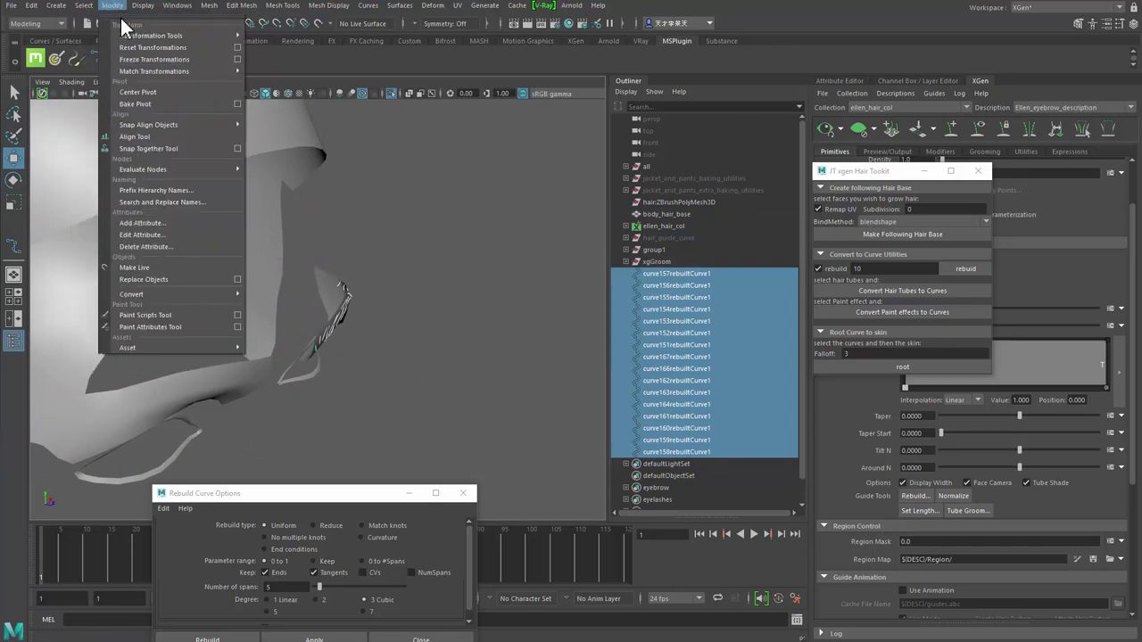
{"action": "left_click", "coordinate": [159, 93]}
- Add body_hair_base to the curve selection and root the eyebrow curves to the skin with a falloff of 2
{"action": "left_click_drag", "start_coordinate": [423, 357], "coordinate": [331, 287], "text": "alt"}
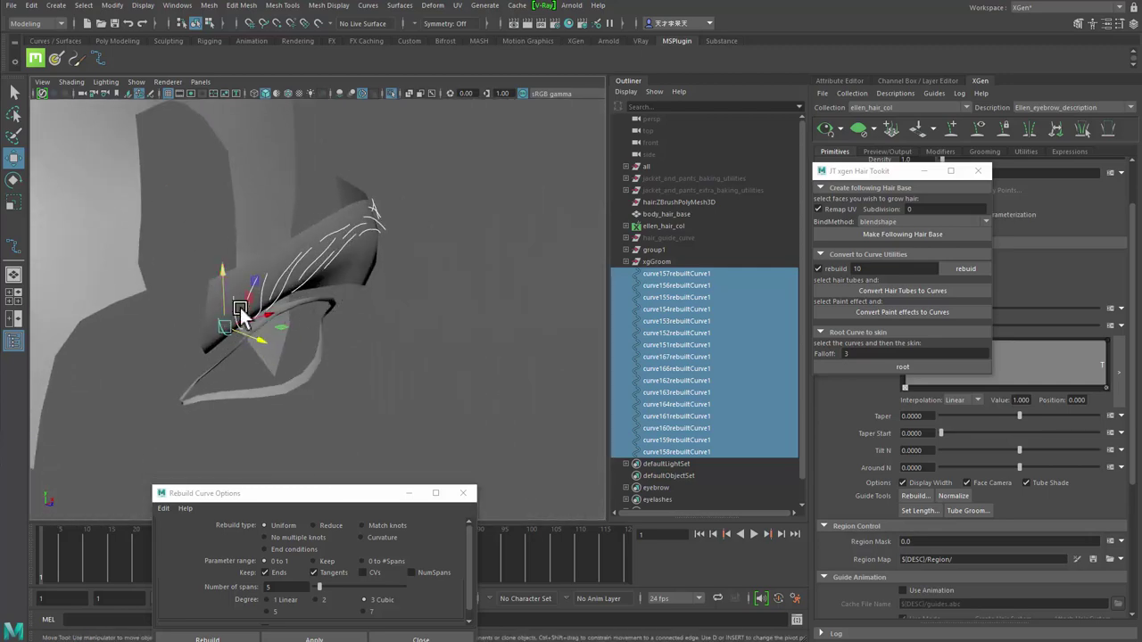
{"action": "key", "text": "q"}
{"action": "left_click", "coordinate": [217, 295], "text": "shift"}
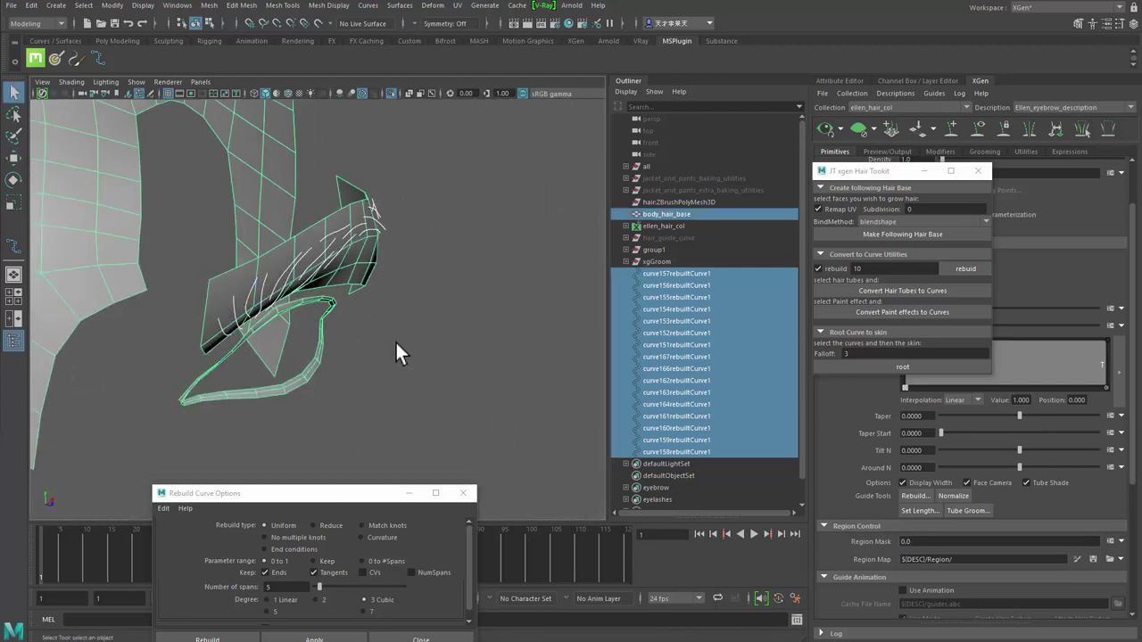
{"action": "left_click_drag", "start_coordinate": [872, 171], "coordinate": [563, 145]}
{"action": "left_click", "coordinate": [543, 329]}
{"action": "key", "text": "BackSpace"}
{"action": "type", "text": "2"}
{"action": "left_click_drag", "start_coordinate": [405, 350], "coordinate": [455, 332], "text": "alt"}
{"action": "left_click", "coordinate": [562, 343]}
{"action": "left_click_drag", "start_coordinate": [394, 384], "coordinate": [429, 290], "text": "alt"}
{"action": "left_click_drag", "start_coordinate": [435, 198], "coordinate": [207, 364]}
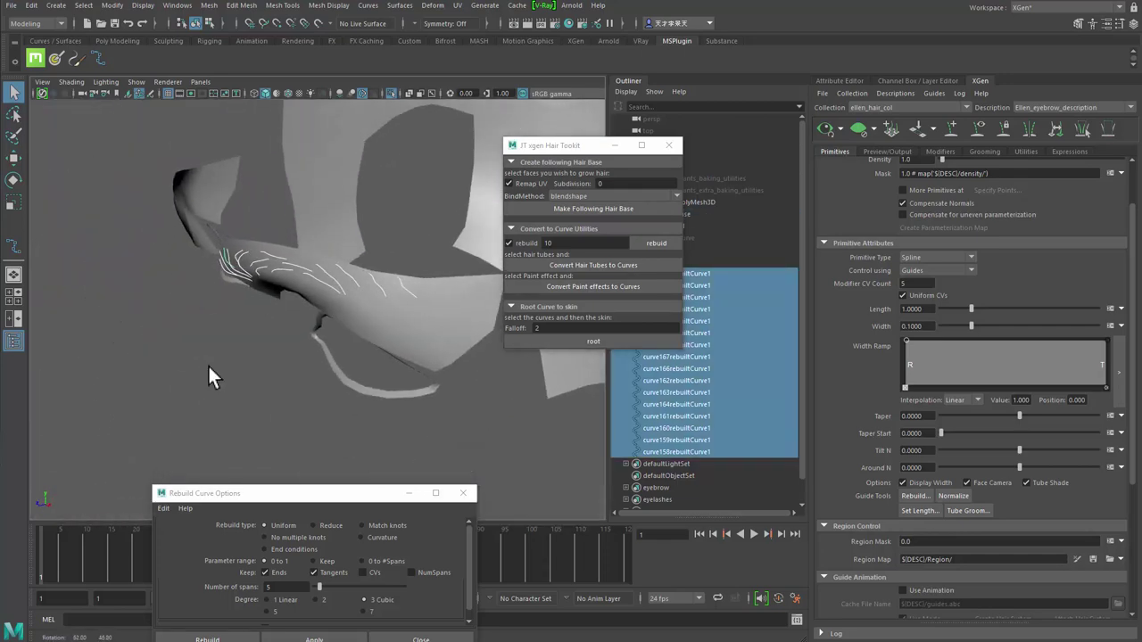
- Close the JT xgen Hair Toolkit window
{"action": "left_click", "coordinate": [378, 6]}
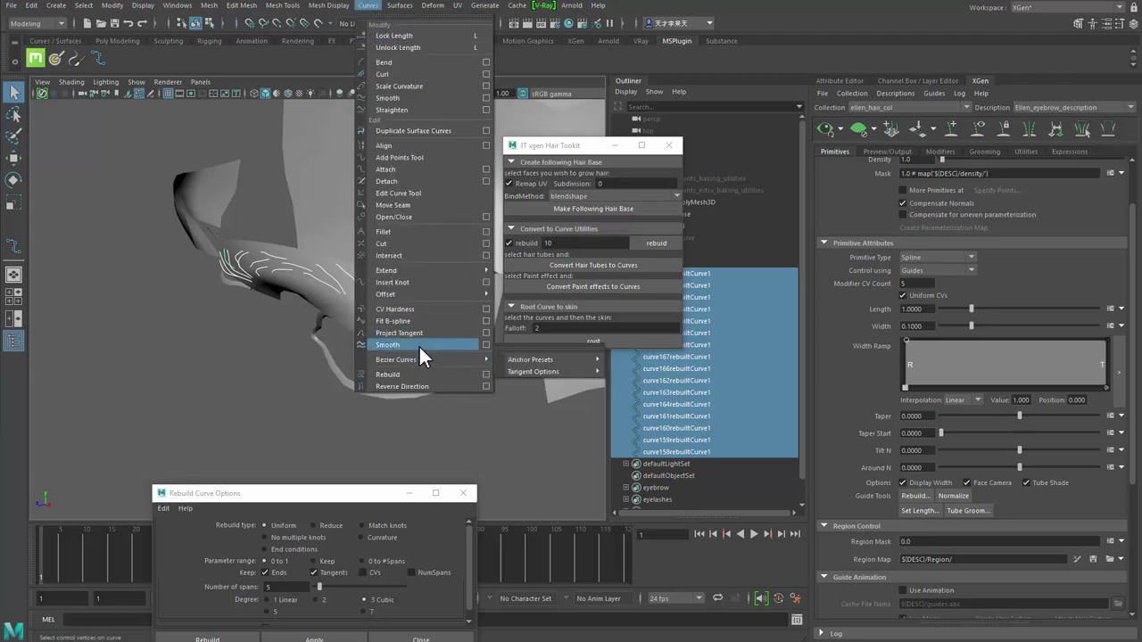
{"action": "left_click_drag", "start_coordinate": [420, 352], "coordinate": [383, 338], "text": "alt"}
{"action": "left_click_drag", "start_coordinate": [562, 146], "coordinate": [496, 141]}
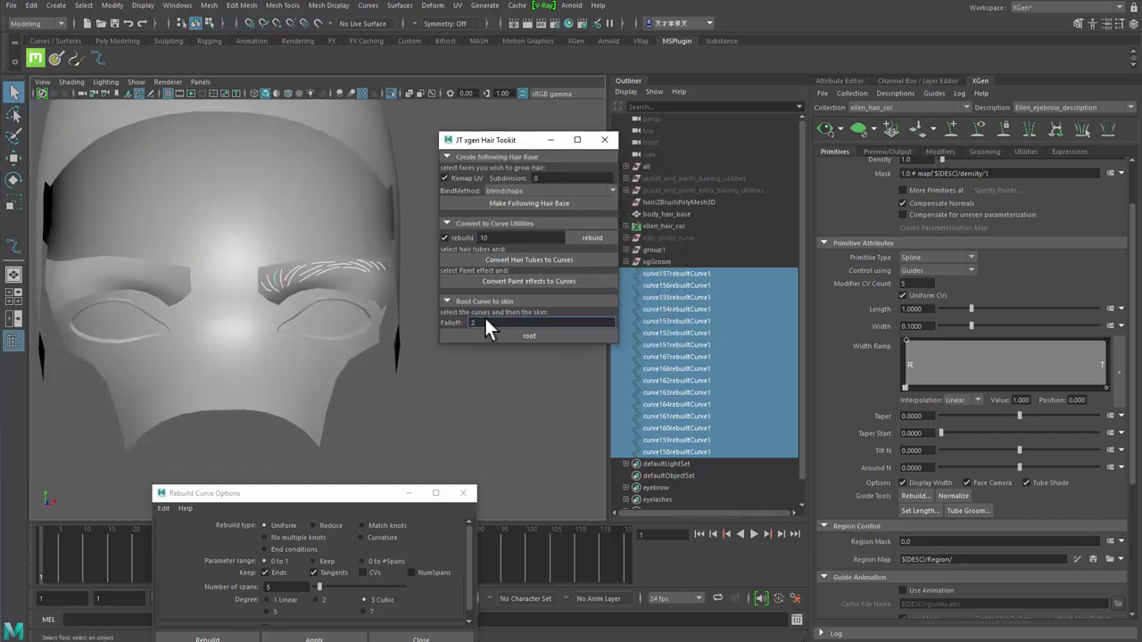
{"action": "left_click", "coordinate": [605, 140]}
{"action": "left_click_drag", "start_coordinate": [419, 291], "coordinate": [535, 259], "text": "alt"}
- Duplicate all the rebuilt eyebrow curves and group the duplicates
{"action": "left_click", "coordinate": [700, 273]}
{"action": "left_click", "coordinate": [716, 451], "text": "shift"}
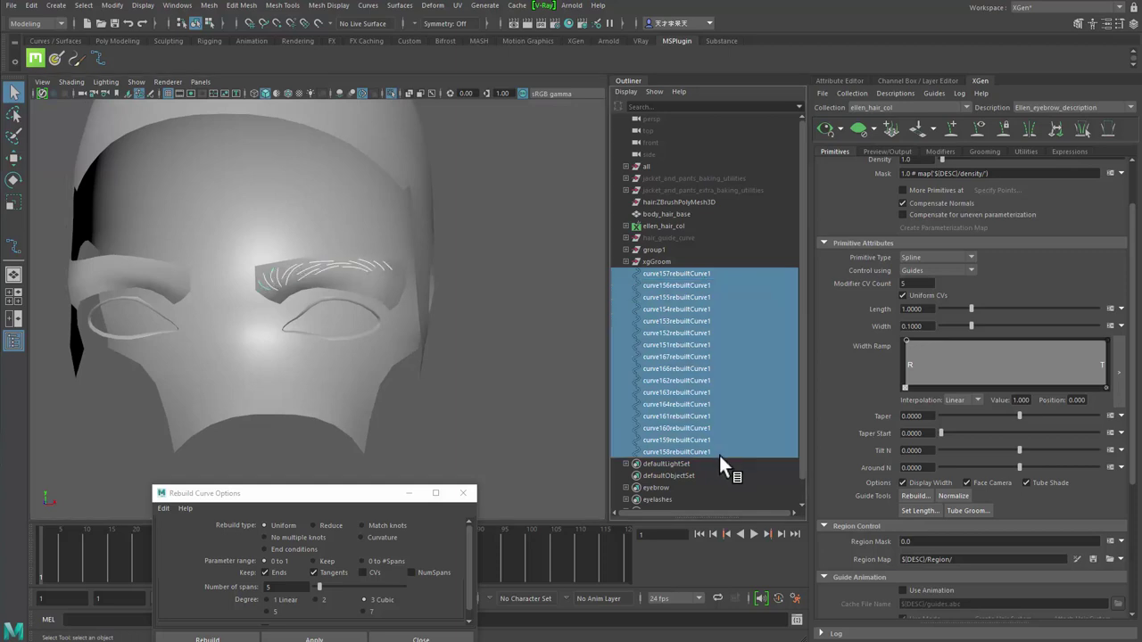
{"action": "key", "text": "g"}
{"action": "left_click_drag", "start_coordinate": [589, 278], "coordinate": [545, 273], "text": "alt"}
{"action": "key", "text": "ctrl+g"}
- Mirror the duplicated eyebrow curves to the other side of the face by setting their group's Scale X to -1
{"action": "left_click", "coordinate": [694, 425]}
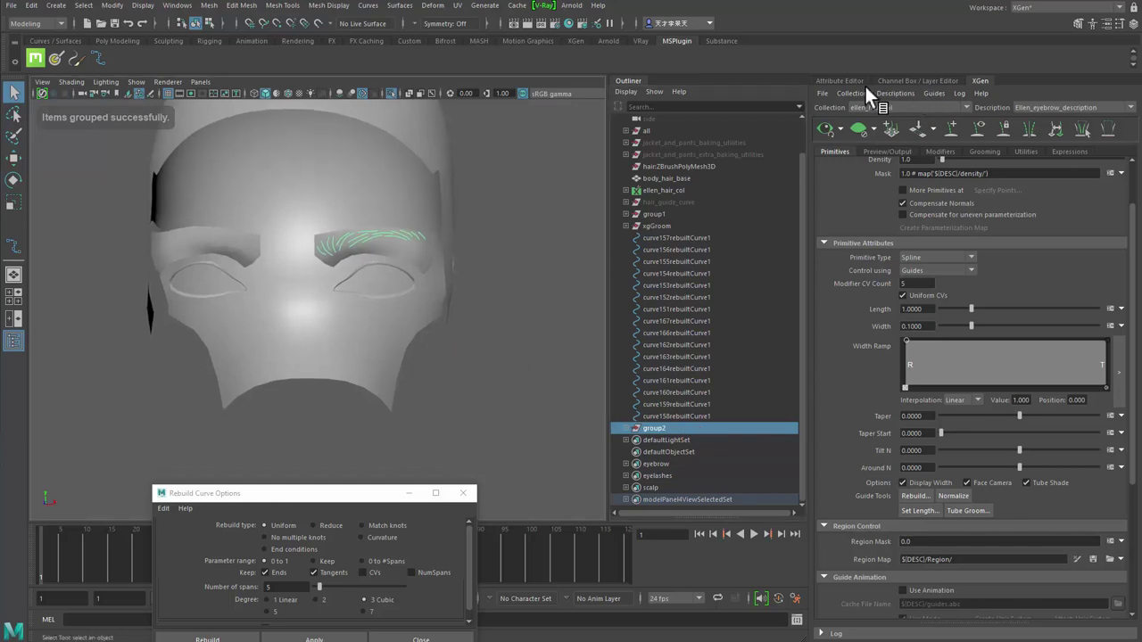
{"action": "left_click", "coordinate": [910, 81]}
{"action": "left_click", "coordinate": [1110, 182]}
{"action": "type", "text": "-1"}
{"action": "key", "text": "Return"}
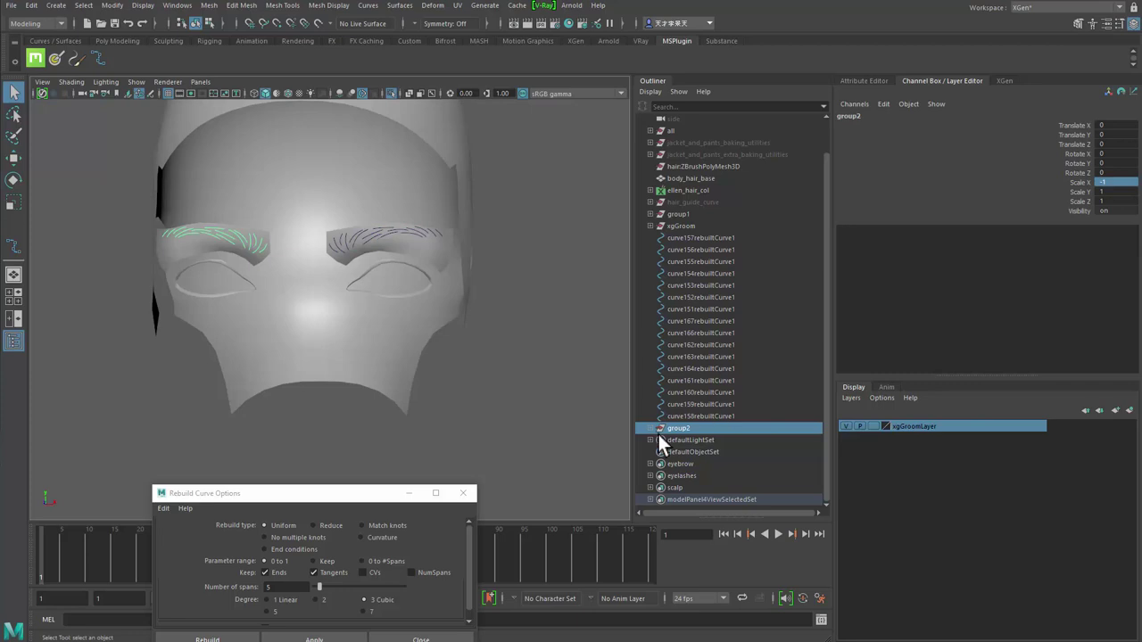
- Move all the mirrored eyebrow curves out of group2 to the top level of the scene
{"action": "left_click", "coordinate": [650, 429]}
{"action": "middle_click_drag", "start_coordinate": [727, 447], "coordinate": [731, 322], "text": "alt"}
{"action": "left_click", "coordinate": [732, 315]}
{"action": "left_click", "coordinate": [736, 492], "text": "shift"}
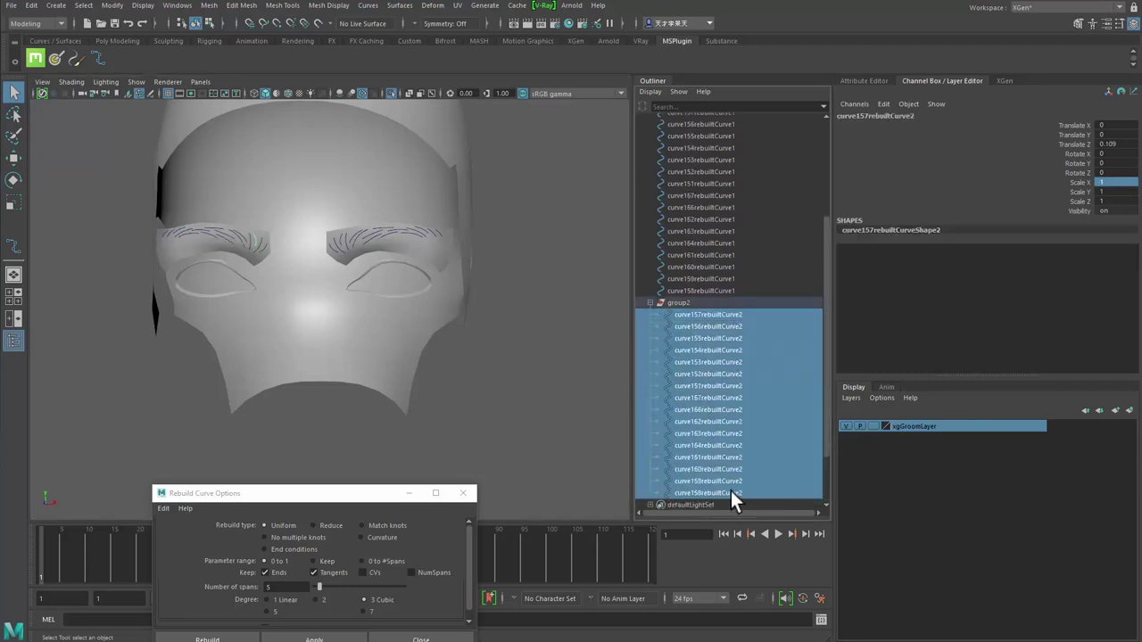
{"action": "middle_click_drag", "start_coordinate": [724, 474], "coordinate": [702, 300]}
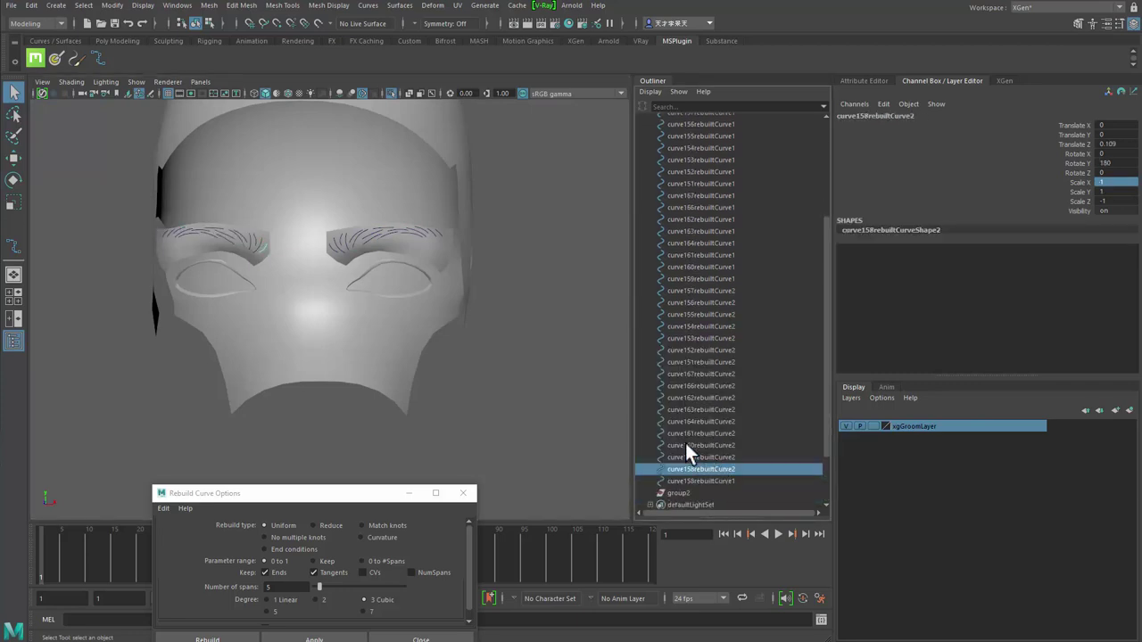
{"action": "key", "text": "ctrl+z"}
- Freeze the transformations of the eyebrow curves on both sides and close the Rebuild Curve Options
{"action": "left_click", "coordinate": [704, 481]}
{"action": "middle_click_drag", "start_coordinate": [698, 187], "coordinate": [706, 307], "text": "alt"}
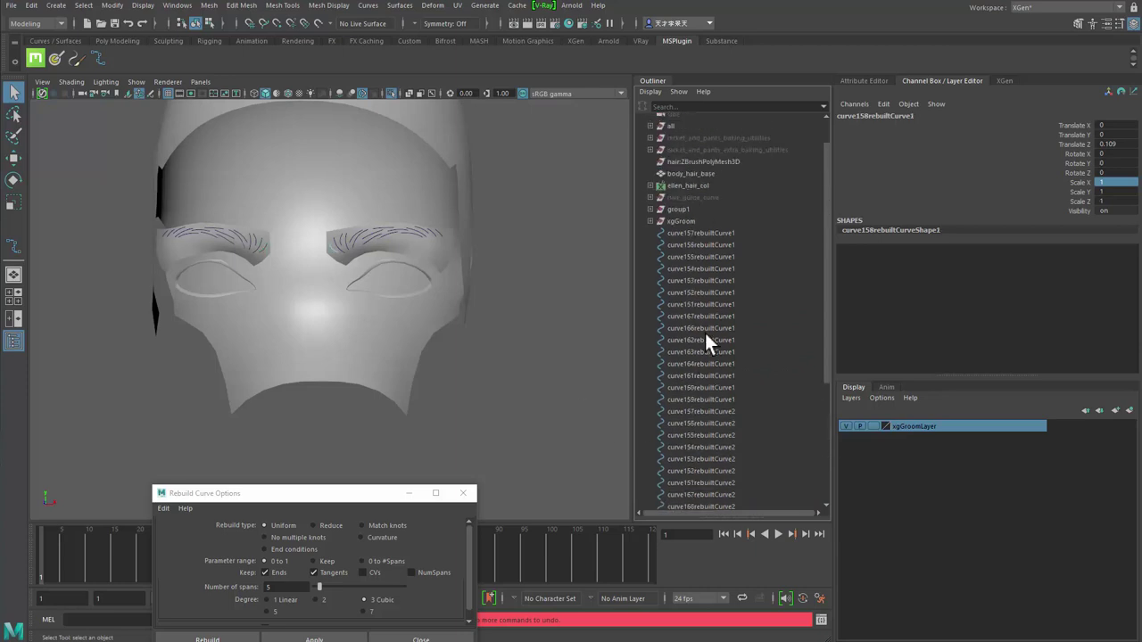
{"action": "left_click", "coordinate": [714, 233], "text": "shift"}
{"action": "middle_click_drag", "start_coordinate": [325, 320], "coordinate": [331, 318], "text": "alt"}
{"action": "left_click", "coordinate": [118, 6]}
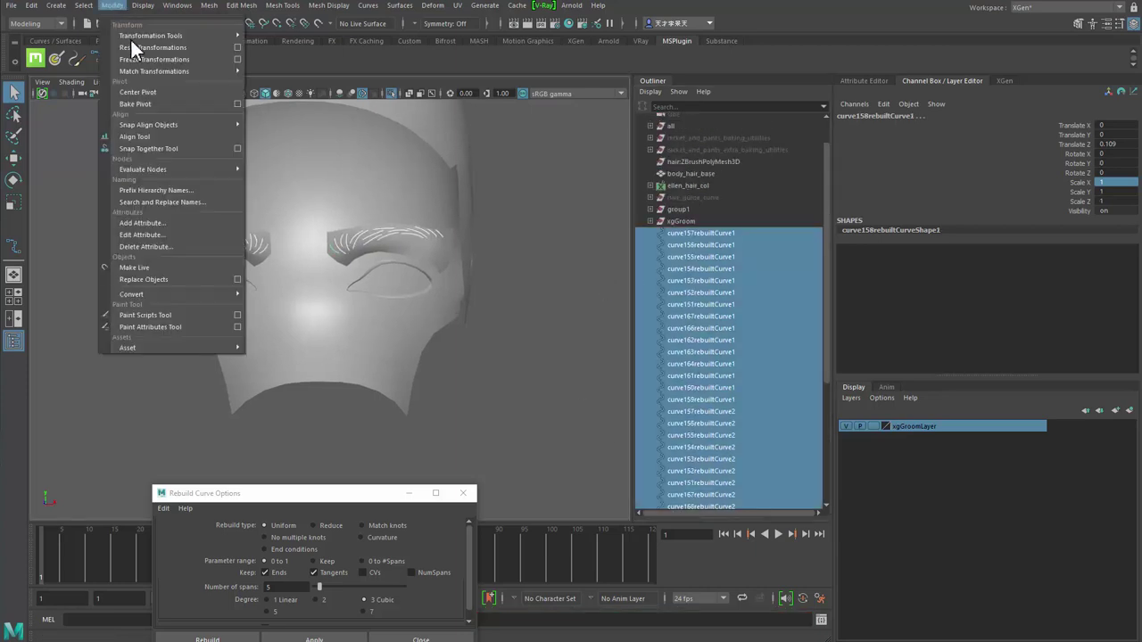
{"action": "left_click", "coordinate": [147, 61]}
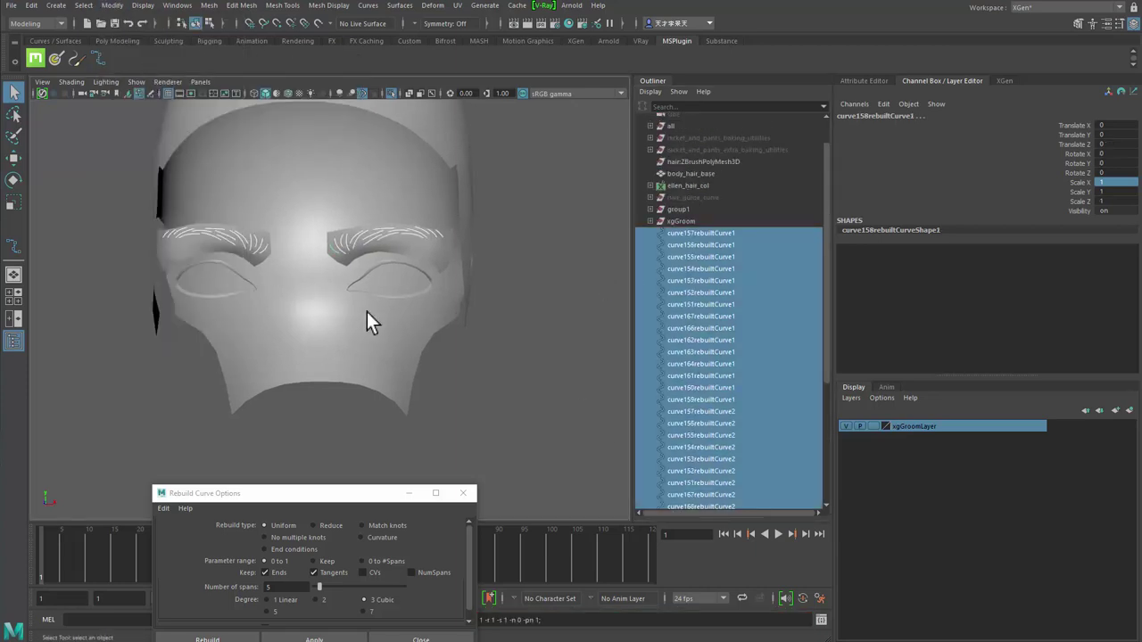
{"action": "left_click_drag", "start_coordinate": [362, 303], "coordinate": [333, 353], "text": "alt"}
{"action": "left_click", "coordinate": [466, 493]}
{"action": "left_click_drag", "start_coordinate": [375, 402], "coordinate": [402, 321], "text": "alt"}
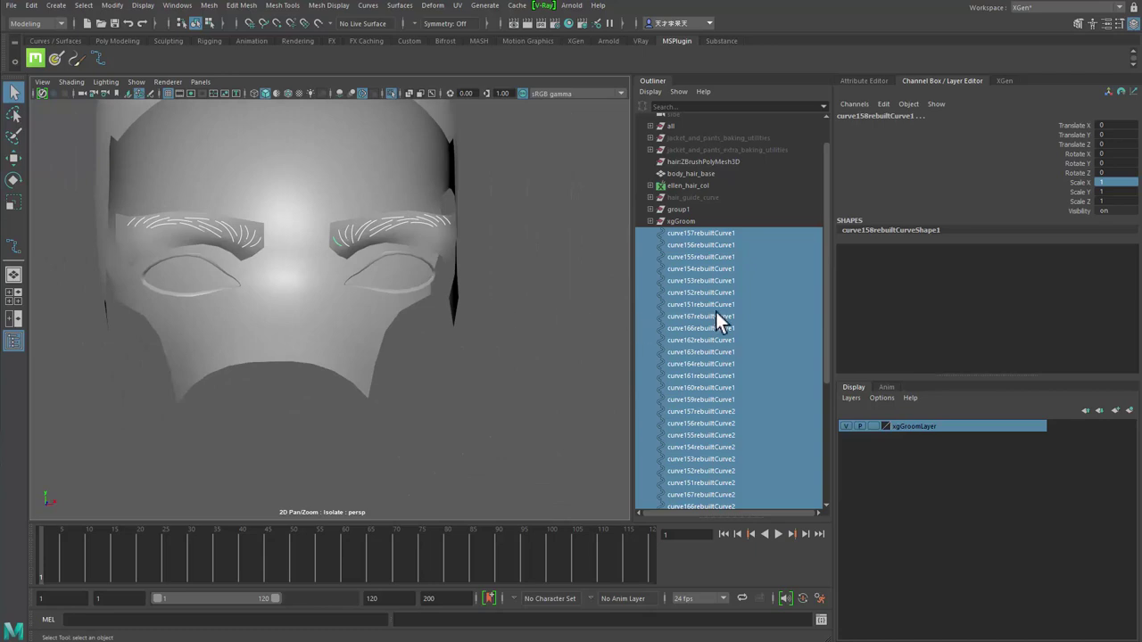
- Group the eyebrow curves of both sides and name the group eyebrow
{"action": "key", "text": "ctrl+g"}
{"action": "double_click", "coordinate": [695, 287]}
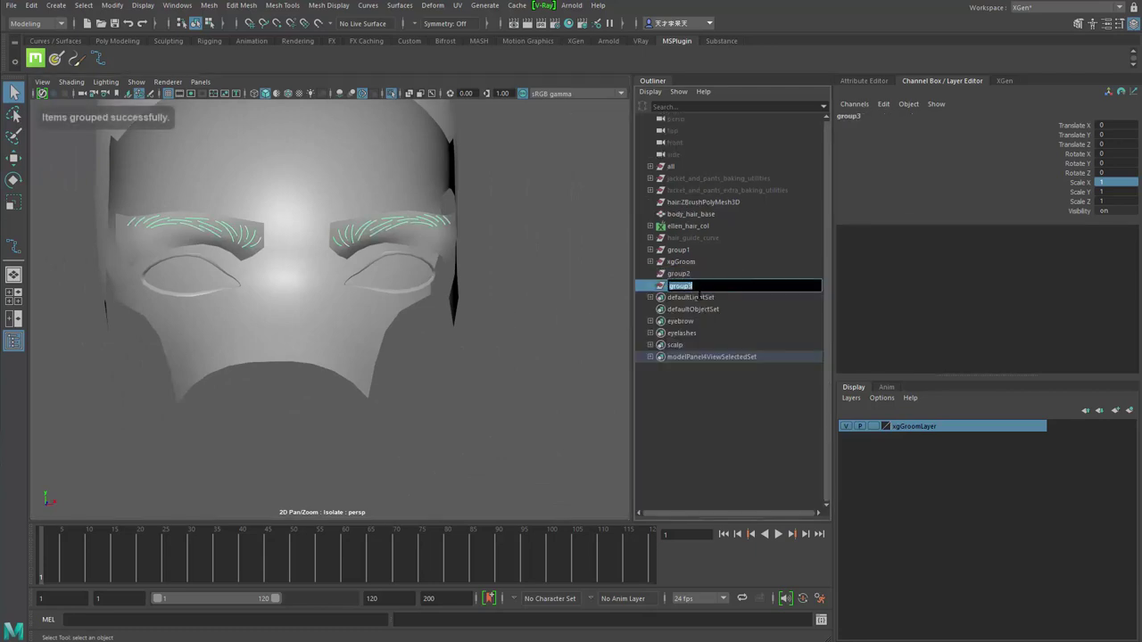
{"action": "type", "text": "eyebrow"}
{"action": "key", "text": "Return"}
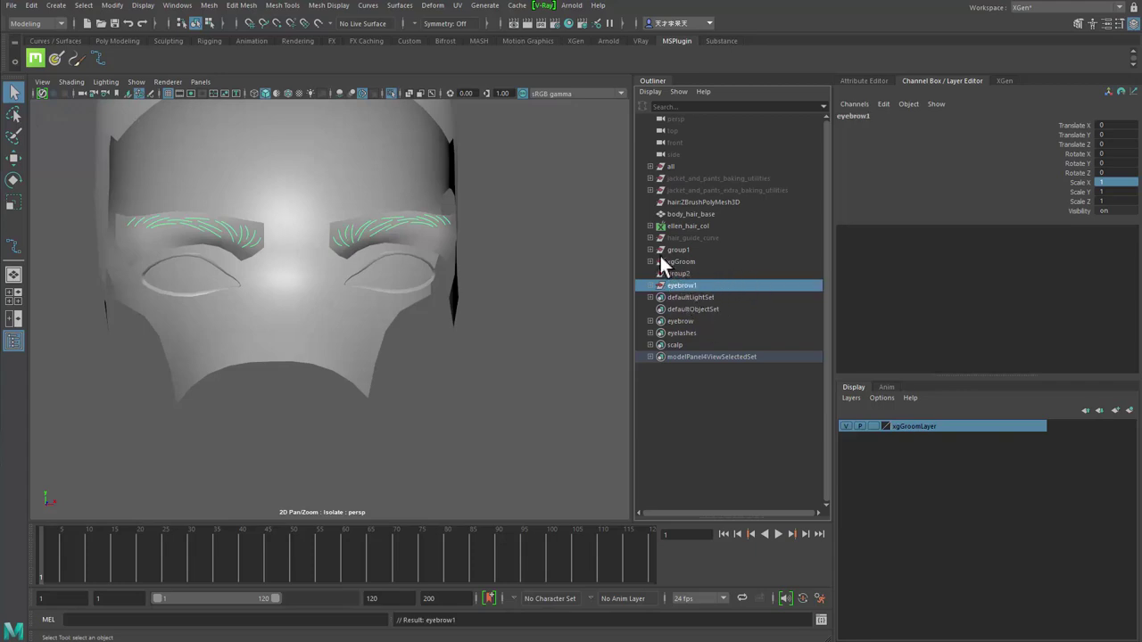
- Parent the new eyebrow curve group under hair_guide_curve and expand the parent group
{"action": "middle_click_drag", "start_coordinate": [706, 289], "coordinate": [719, 237]}
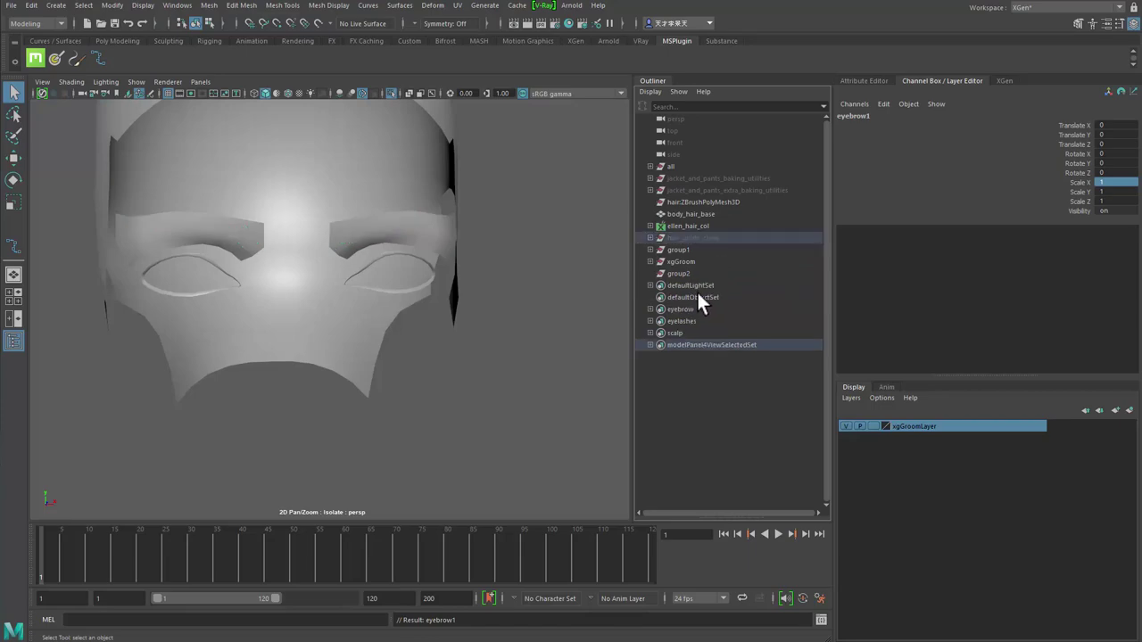
{"action": "left_click", "coordinate": [649, 238]}
{"action": "middle_click_drag", "start_coordinate": [473, 344], "coordinate": [454, 368], "text": "alt"}
{"action": "left_click_drag", "start_coordinate": [367, 367], "coordinate": [412, 364], "text": "alt"}
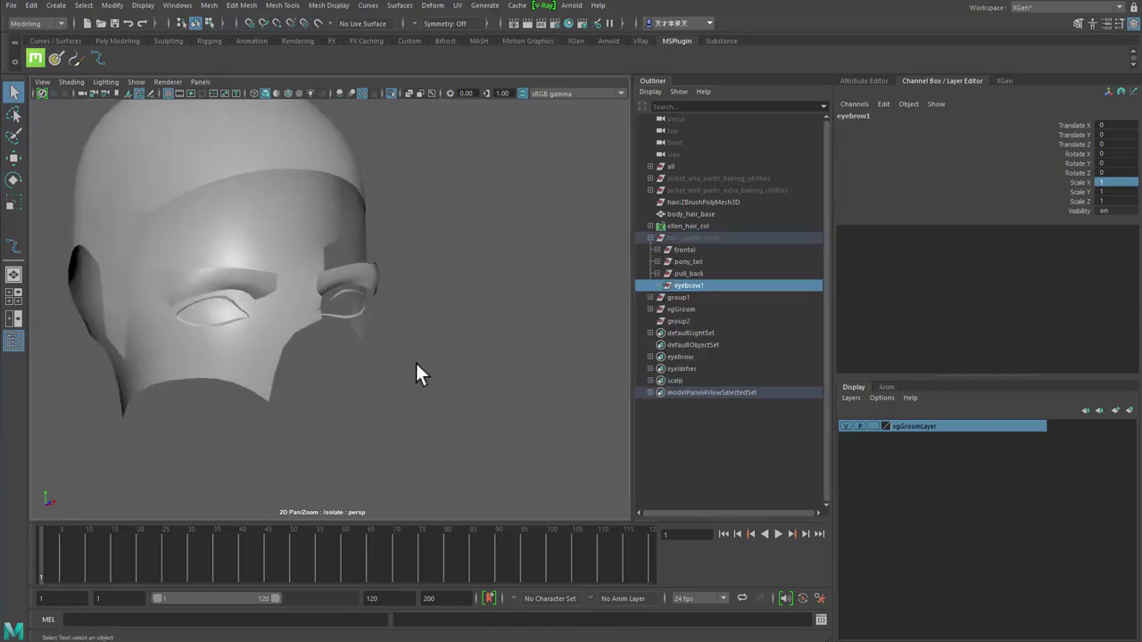
- Exit the isolated view and unhide the hair_guide_curve group
{"action": "key", "text": "ctrl+1"}
{"action": "left_click_drag", "start_coordinate": [316, 360], "coordinate": [287, 363], "text": "alt"}
{"action": "key", "text": "shift+h"}
{"action": "right_click_drag", "start_coordinate": [287, 367], "coordinate": [482, 357], "text": "alt"}
- Convert the eyebrow curves into guides for Ellen_eyebrow_description with Curves To Guides
{"action": "left_click", "coordinate": [1002, 84]}
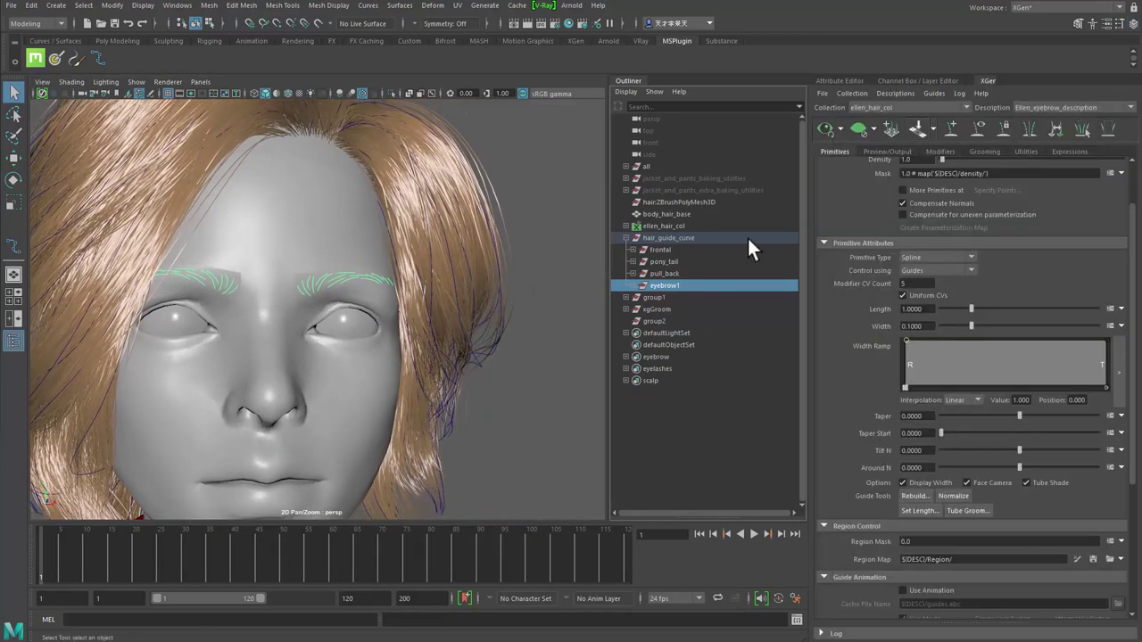
{"action": "left_click_drag", "start_coordinate": [539, 273], "coordinate": [513, 276], "text": "alt"}
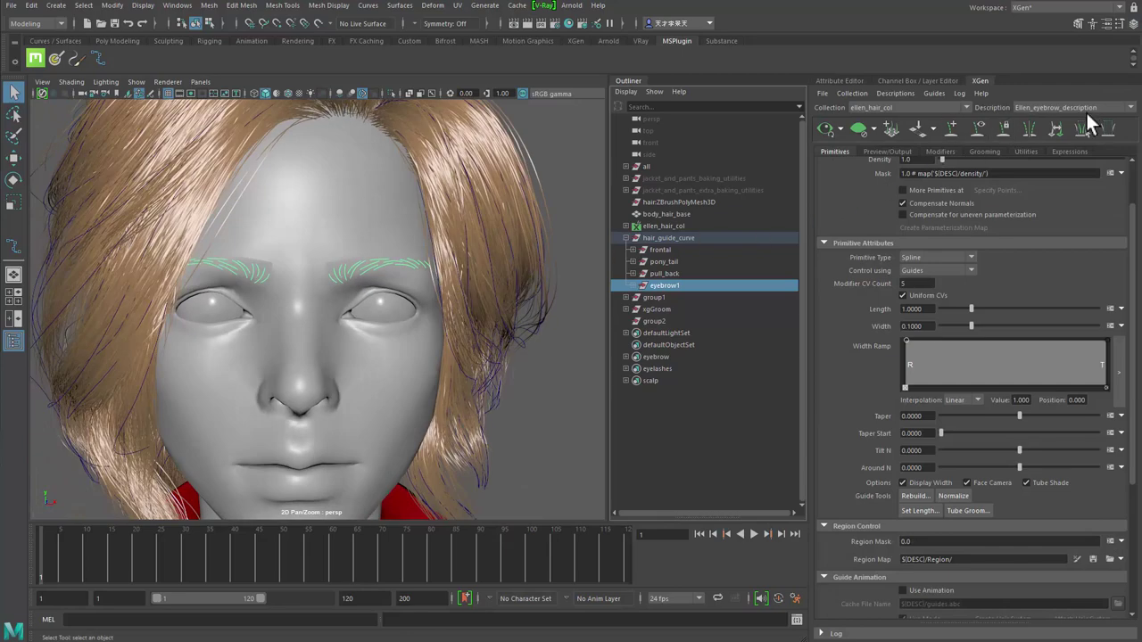
{"action": "left_click", "coordinate": [1028, 152]}
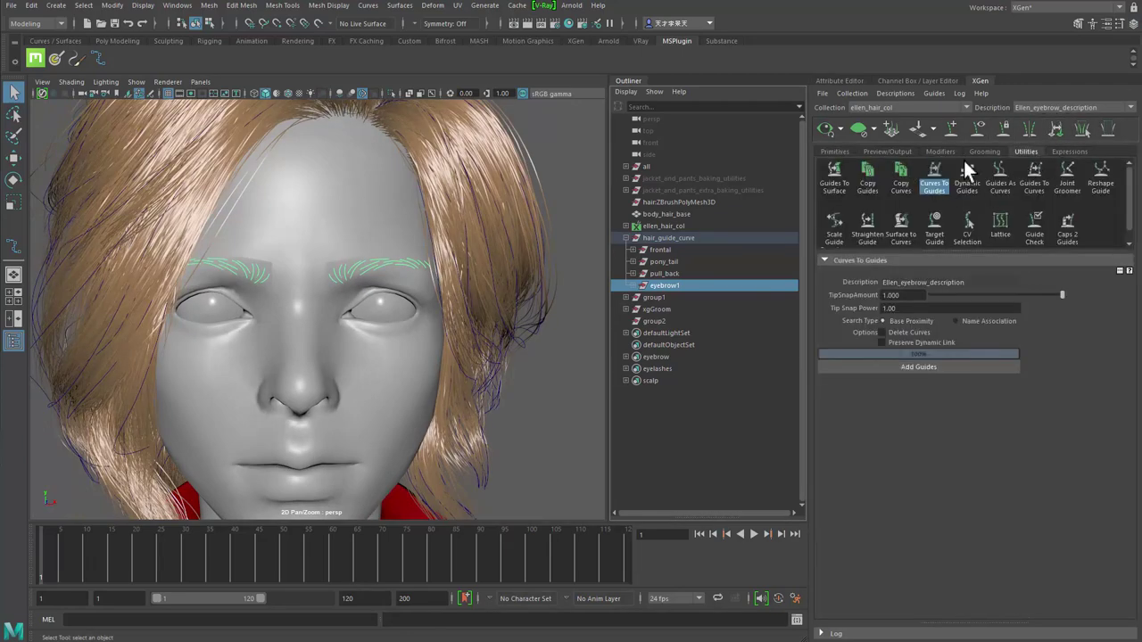
{"action": "left_click", "coordinate": [918, 367]}
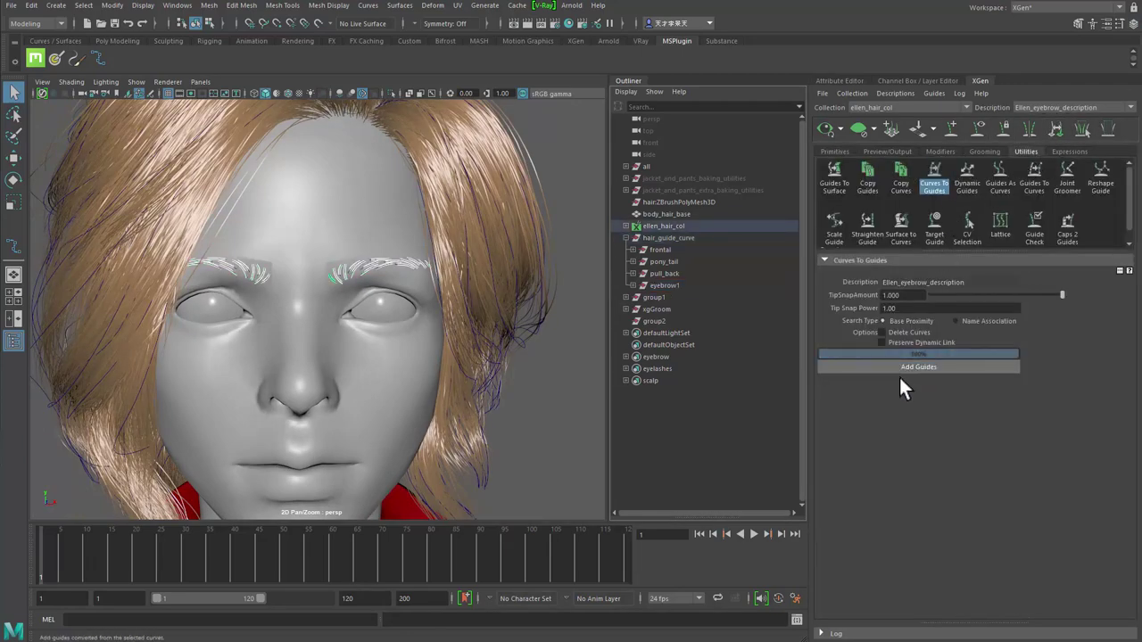
{"action": "left_click_drag", "start_coordinate": [352, 346], "coordinate": [446, 366], "text": "alt"}
- Hide the hair_guide_curve group so only the XGen guides and hair remain displayed
{"action": "left_click", "coordinate": [682, 285]}
{"action": "left_click", "coordinate": [677, 237]}
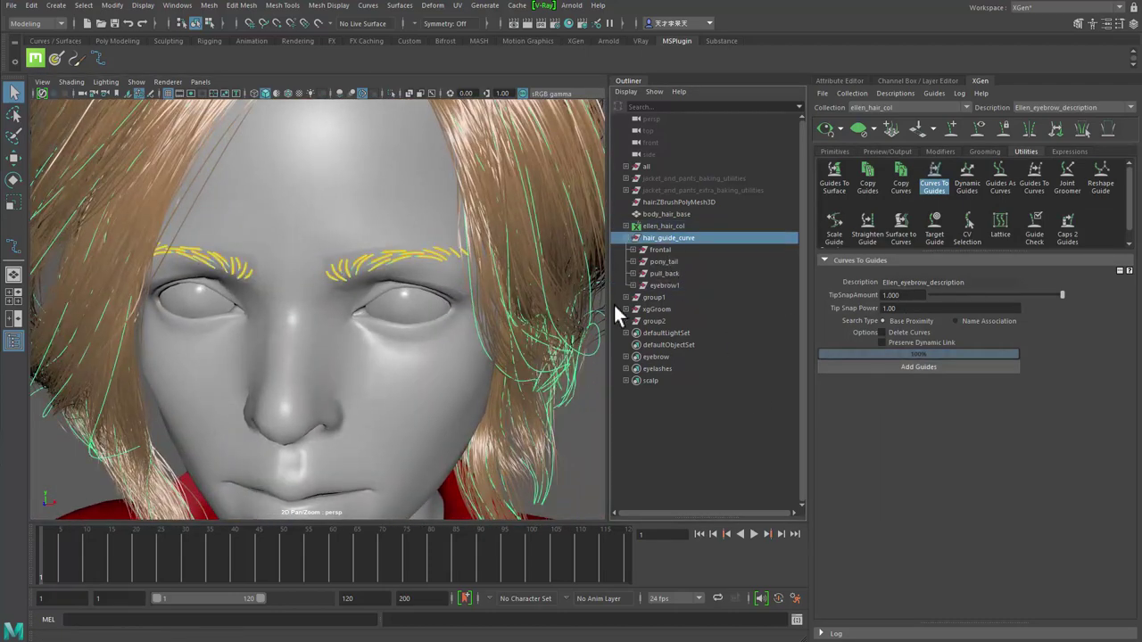
{"action": "key", "text": "ctrl+h"}
{"action": "left_click_drag", "start_coordinate": [426, 382], "coordinate": [544, 343], "text": "alt"}
{"action": "mouse_move", "coordinate": [390, 335]}
{"action": "left_mouse_down", "text": "alt"}
{"action": "mouse_move", "coordinate": [370, 298]}
{"action": "mouse_move", "coordinate": [362, 321]}
{"action": "mouse_move", "coordinate": [419, 315]}
{"action": "mouse_move", "coordinate": [392, 314]}
{"action": "left_mouse_up", "text": "alt"}
- Set the eyebrow description's density to about 68.2
{"action": "left_click", "coordinate": [838, 151]}
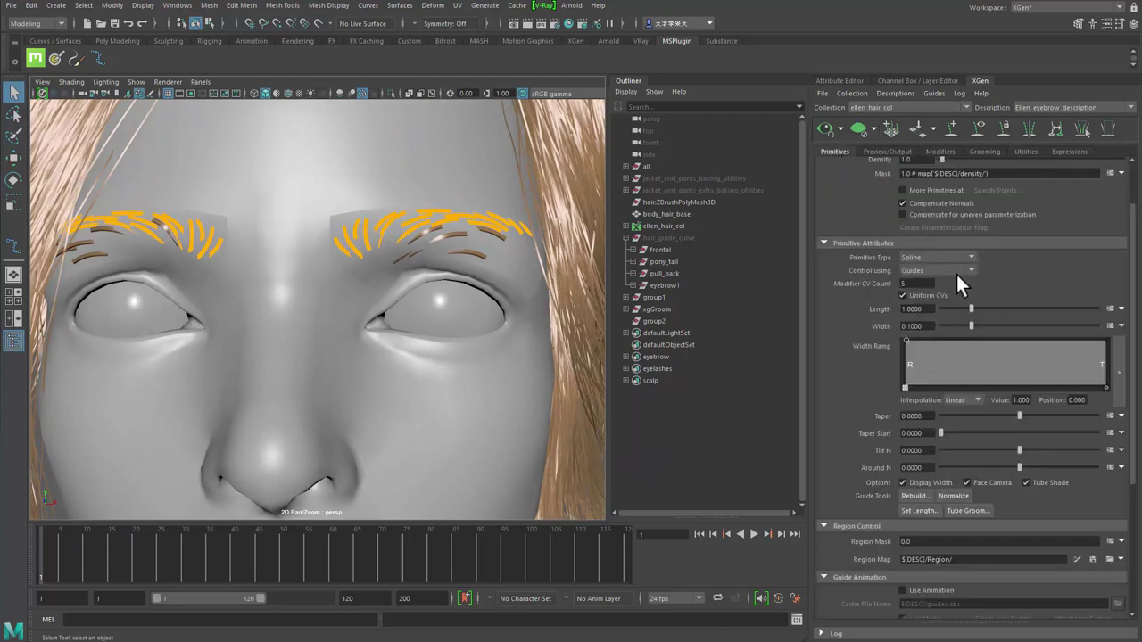
{"action": "double_click", "coordinate": [914, 283]}
{"action": "left_click_drag", "start_coordinate": [1137, 217], "coordinate": [1137, 196]}
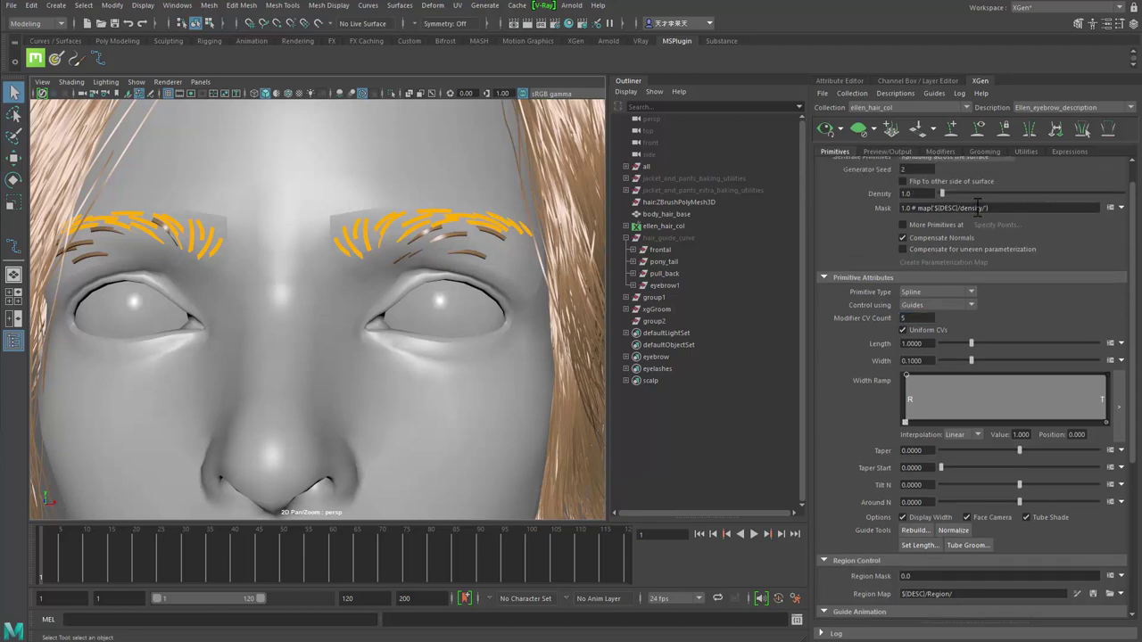
{"action": "left_click", "coordinate": [984, 195]}
{"action": "left_click", "coordinate": [1068, 196]}
{"action": "mouse_move", "coordinate": [1070, 205]}
{"action": "left_mouse_down"}
{"action": "mouse_move", "coordinate": [991, 210]}
{"action": "mouse_move", "coordinate": [1080, 212]}
{"action": "mouse_move", "coordinate": [1070, 206]}
{"action": "left_mouse_up"}
{"action": "left_click_drag", "start_coordinate": [393, 321], "coordinate": [540, 353], "text": "alt"}
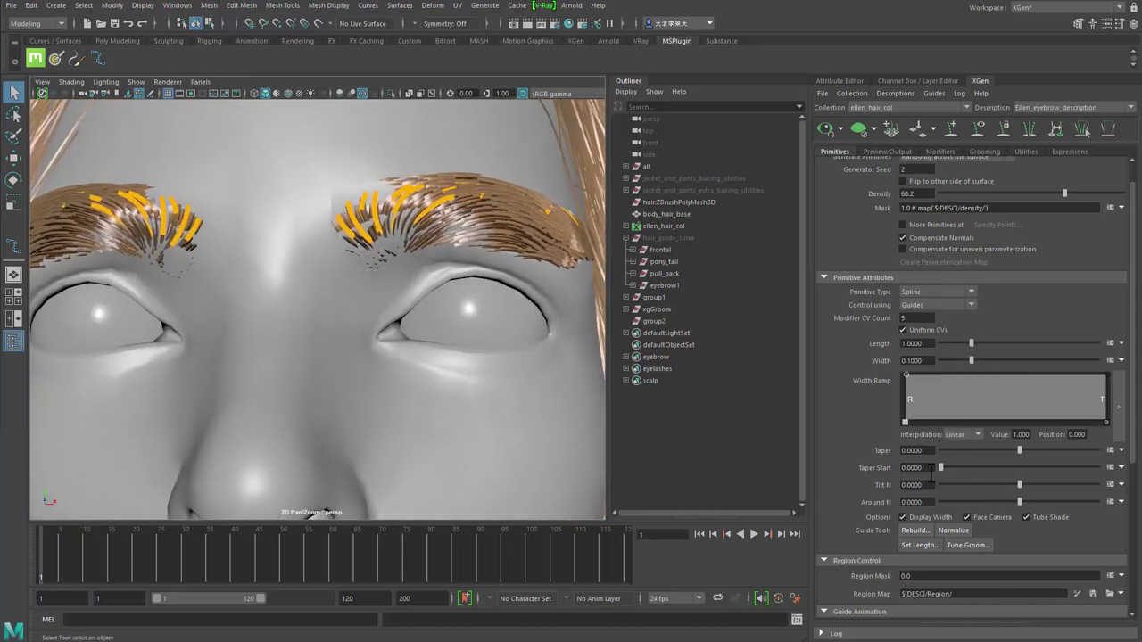
- Set the width of the eyebrow hairs to 0.03
{"action": "left_click", "coordinate": [888, 152]}
{"action": "left_click", "coordinate": [836, 151]}
{"action": "mouse_move", "coordinate": [1135, 294]}
{"action": "left_mouse_down"}
{"action": "mouse_move", "coordinate": [1135, 341]}
{"action": "mouse_move", "coordinate": [1135, 305]}
{"action": "left_mouse_up"}
{"action": "type", "text": "0.03"}
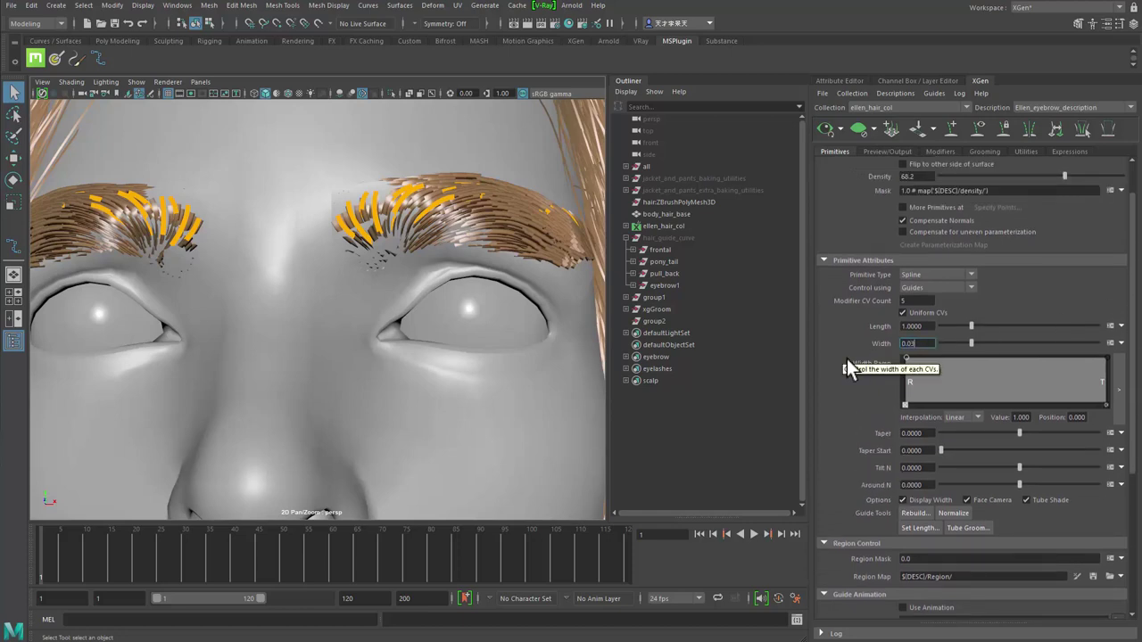
{"action": "key", "text": "Return"}
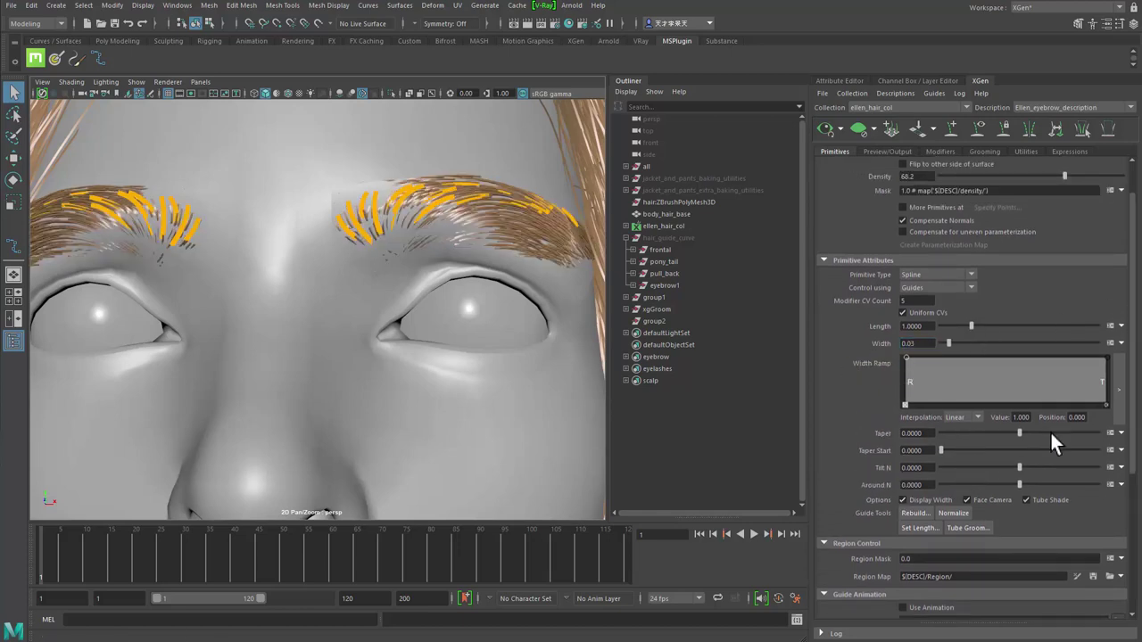
- Taper the eyebrow width ramp with an extra point near the tip and a tip value of about 0.118
{"action": "left_click_drag", "start_coordinate": [1106, 358], "coordinate": [1077, 371]}
{"action": "right_click_drag", "start_coordinate": [464, 419], "coordinate": [397, 440], "text": "alt"}
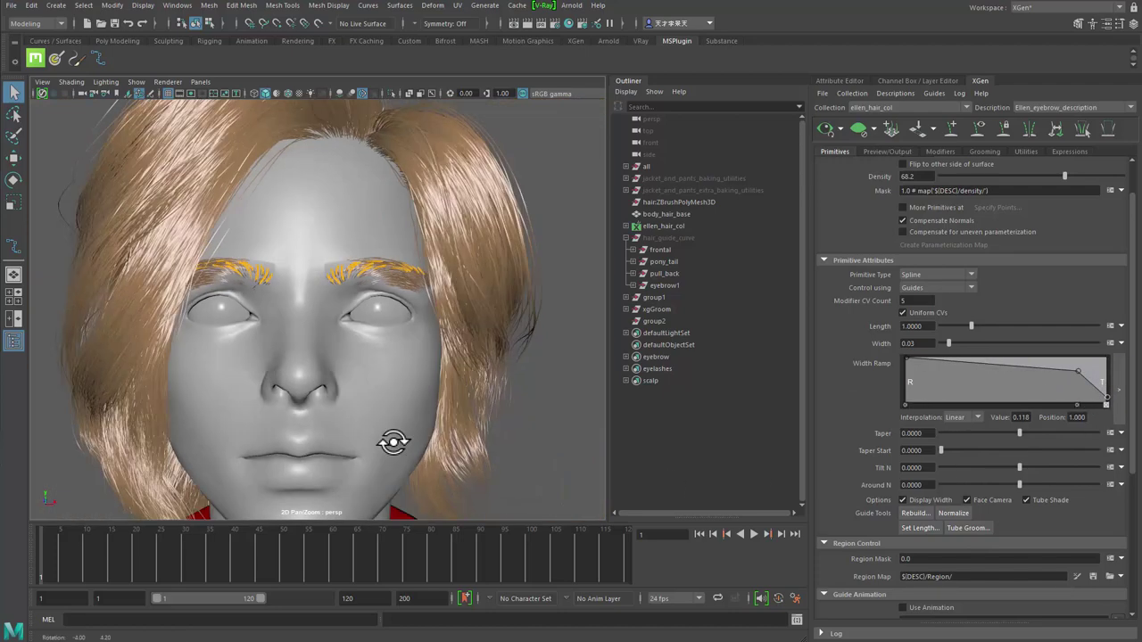
{"action": "left_click_drag", "start_coordinate": [397, 441], "coordinate": [387, 449], "text": "alt"}
{"action": "right_click_drag", "start_coordinate": [387, 448], "coordinate": [410, 437], "text": "alt"}
{"action": "left_click_drag", "start_coordinate": [410, 437], "coordinate": [427, 410], "text": "alt"}
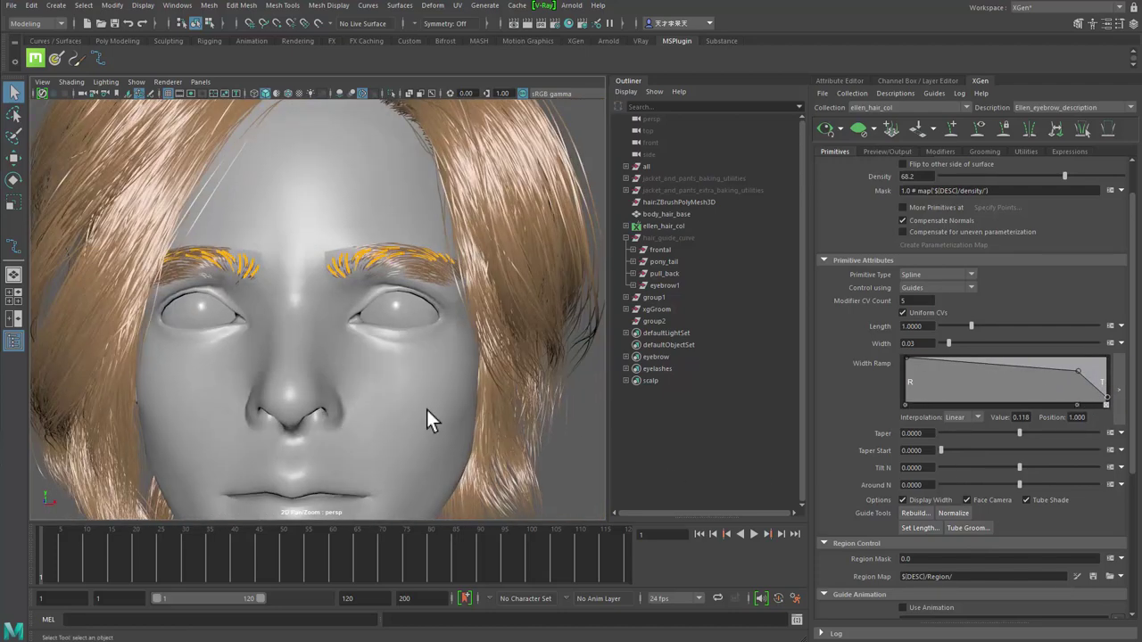
{"action": "left_click_drag", "start_coordinate": [496, 362], "coordinate": [555, 365], "text": "alt"}
{"action": "scroll", "coordinate": [356, 261], "scroll_direction": "up", "scroll_amount": 2}
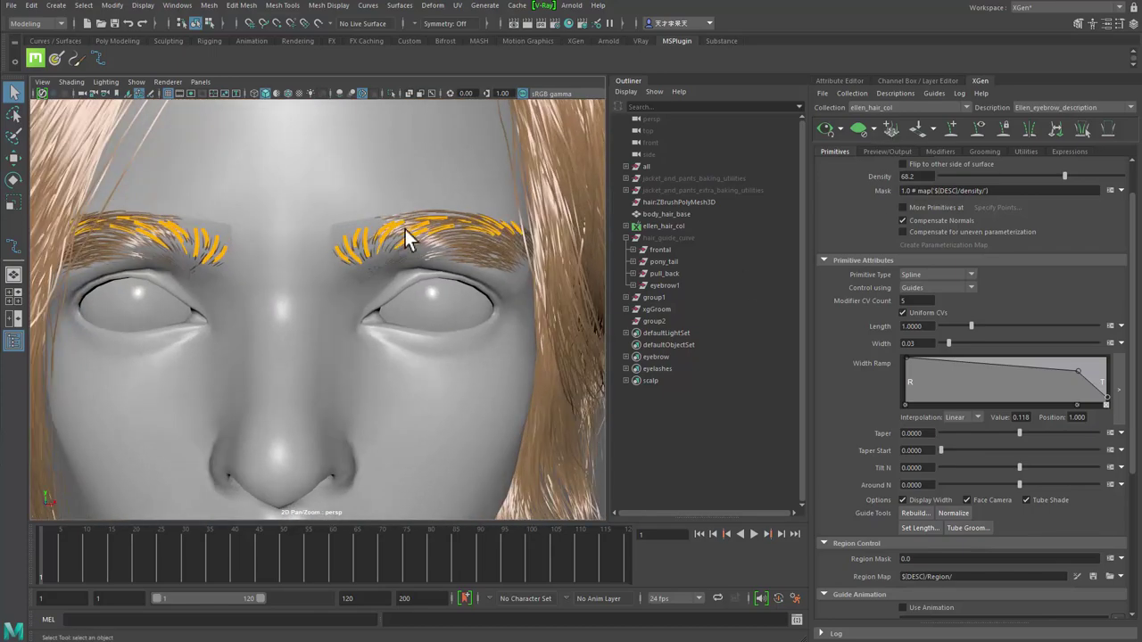
- Select body_hair_base and isolate it
{"action": "left_click_drag", "start_coordinate": [333, 273], "coordinate": [344, 252], "text": "alt"}
{"action": "left_click", "coordinate": [344, 244]}
{"action": "scroll", "coordinate": [345, 245], "scroll_direction": "down", "scroll_amount": 3}
{"action": "left_click_drag", "start_coordinate": [325, 290], "coordinate": [380, 308], "text": "alt"}
{"action": "key", "text": "ctrl+1"}
{"action": "left_click_drag", "start_coordinate": [470, 293], "coordinate": [483, 275], "text": "alt"}
{"action": "scroll", "coordinate": [1041, 233], "scroll_direction": "up", "scroll_amount": 2}
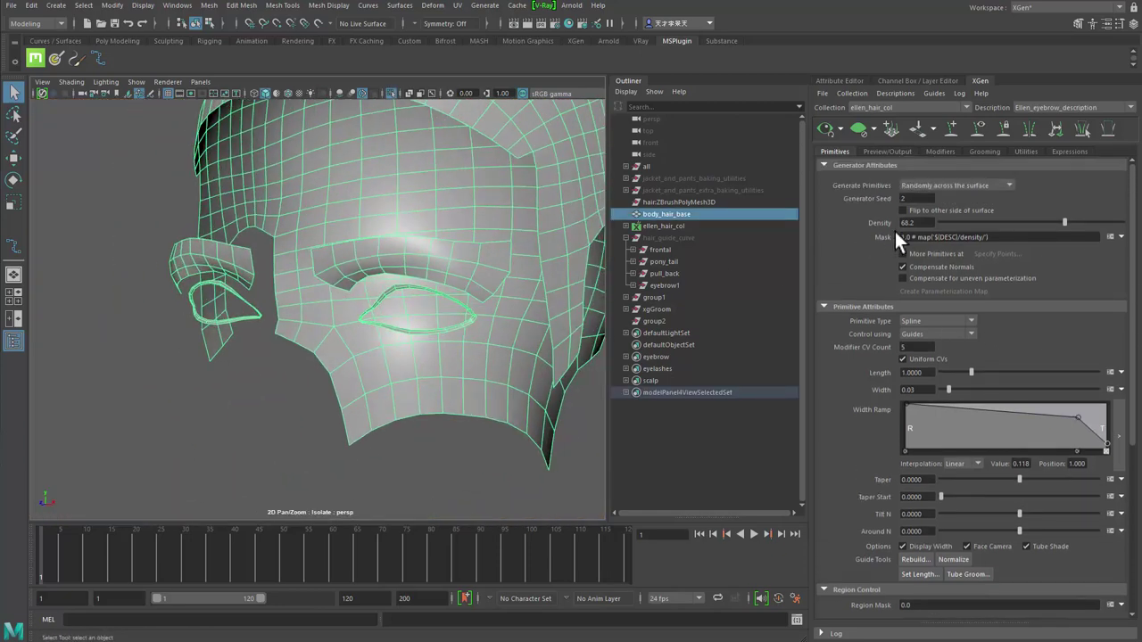
- Create a density mask map named Ellen_eyebrow_density_mask with a black start color
{"action": "left_click", "coordinate": [1121, 237]}
{"action": "left_click", "coordinate": [1109, 262]}
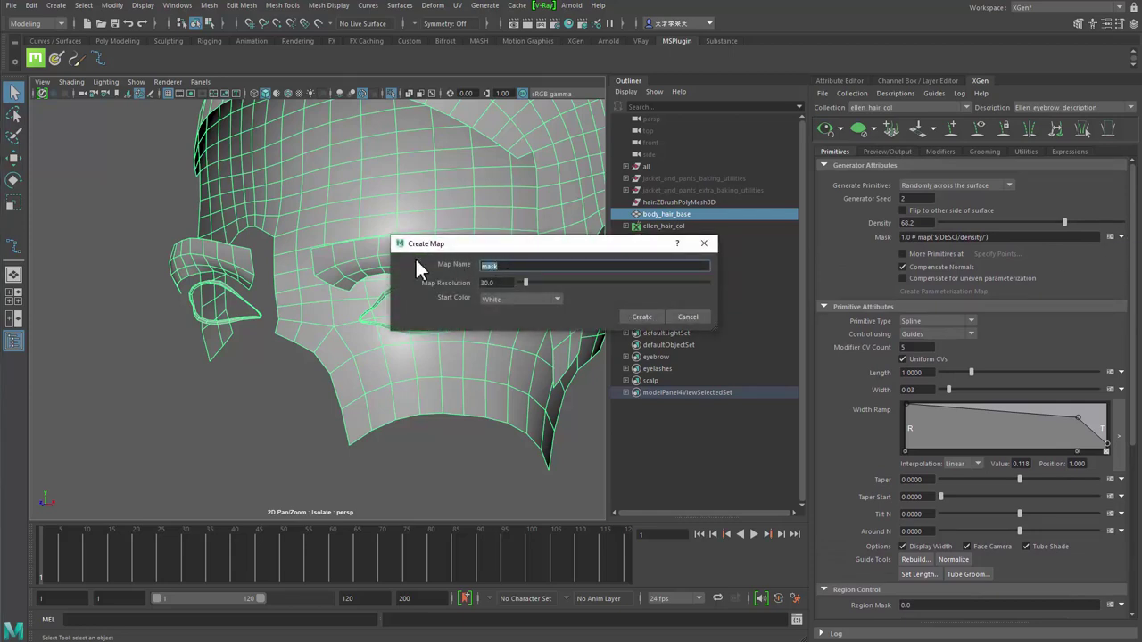
{"action": "type", "text": "Eye"}
{"action": "key", "text": "BackSpace"}
{"action": "key", "text": "BackSpace"}
{"action": "type", "text": "llen_eyebrow_density_mask"}
{"action": "left_click", "coordinate": [492, 299]}
{"action": "left_click", "coordinate": [503, 317]}
{"action": "left_click", "coordinate": [641, 318]}
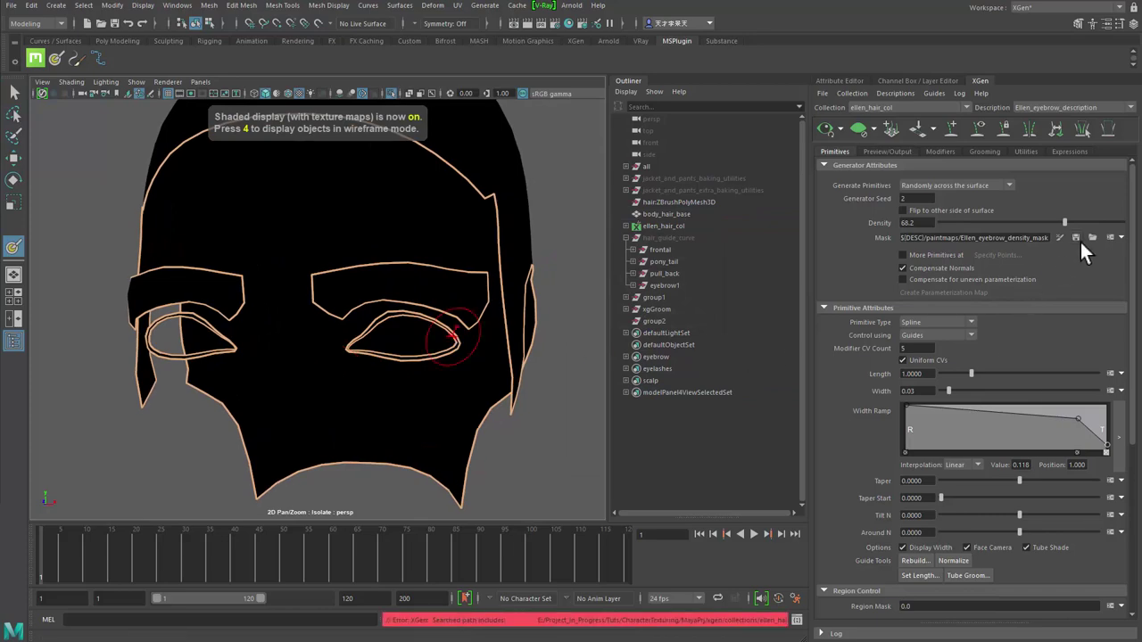
- Open the 3D Paint Tool settings and reduce the brush's upper radius to about 0.54
{"action": "double_click", "coordinate": [18, 254]}
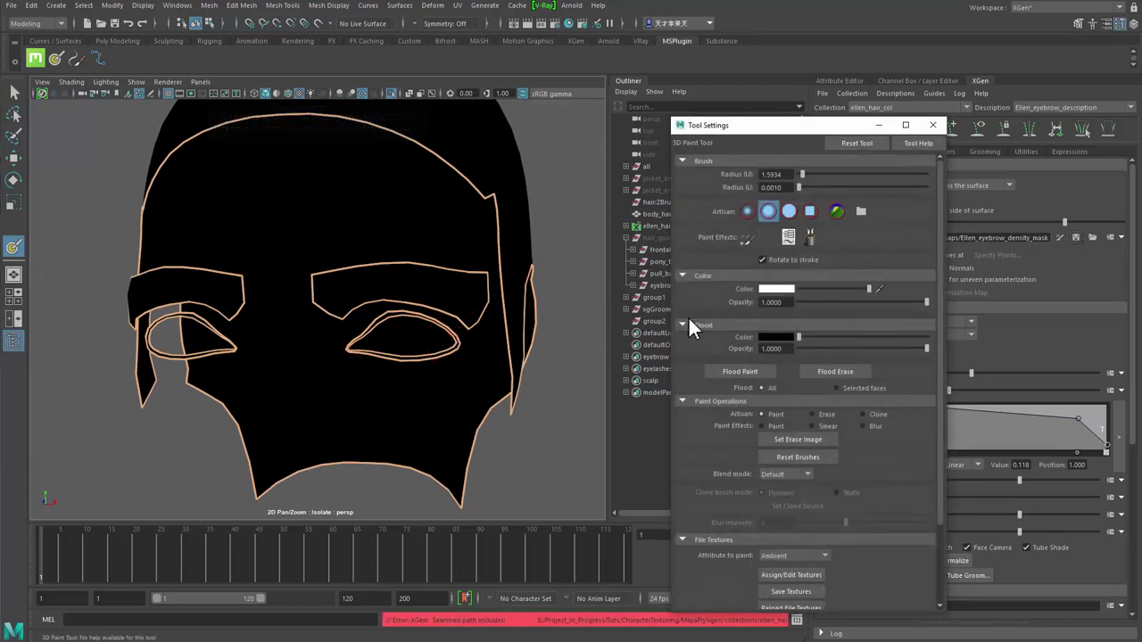
{"action": "mouse_move", "coordinate": [491, 328]}
{"action": "left_mouse_down", "text": "alt"}
{"action": "mouse_move", "coordinate": [422, 327]}
{"action": "mouse_move", "coordinate": [541, 352]}
{"action": "left_mouse_up", "text": "alt"}
{"action": "mouse_move", "coordinate": [341, 306]}
{"action": "left_mouse_down"}
{"action": "mouse_move", "coordinate": [308, 310]}
{"action": "mouse_move", "coordinate": [357, 294]}
{"action": "mouse_move", "coordinate": [410, 296]}
{"action": "left_mouse_up"}
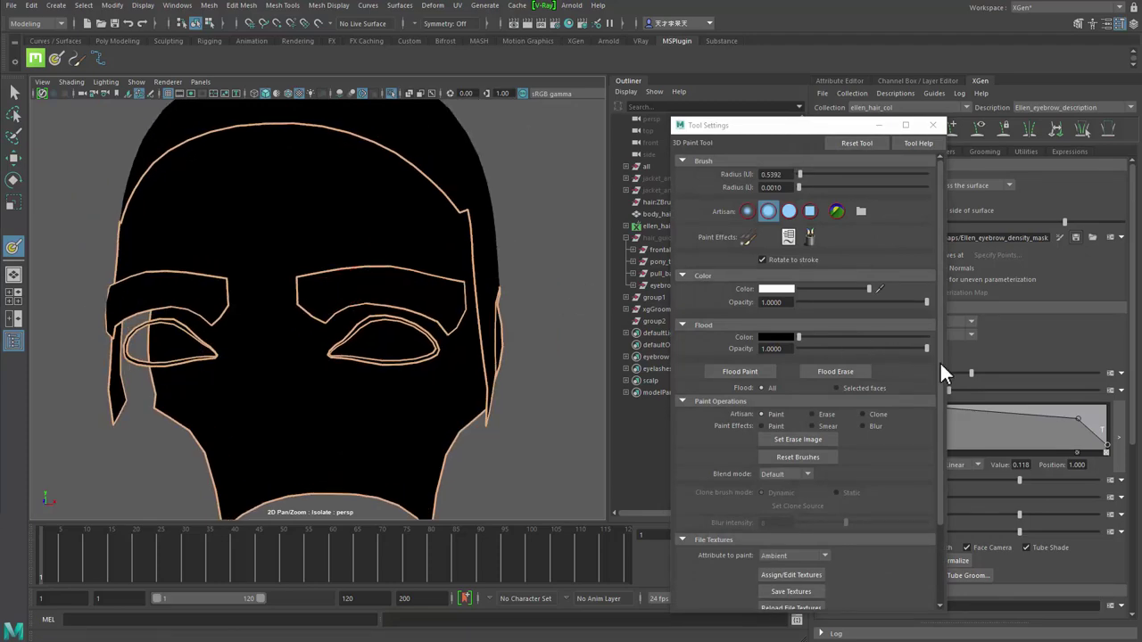
- Enable X-axis reflection in the 3D Paint Tool's stroke settings
{"action": "left_click_drag", "start_coordinate": [940, 374], "coordinate": [926, 496]}
{"action": "left_click_drag", "start_coordinate": [789, 148], "coordinate": [781, 101]}
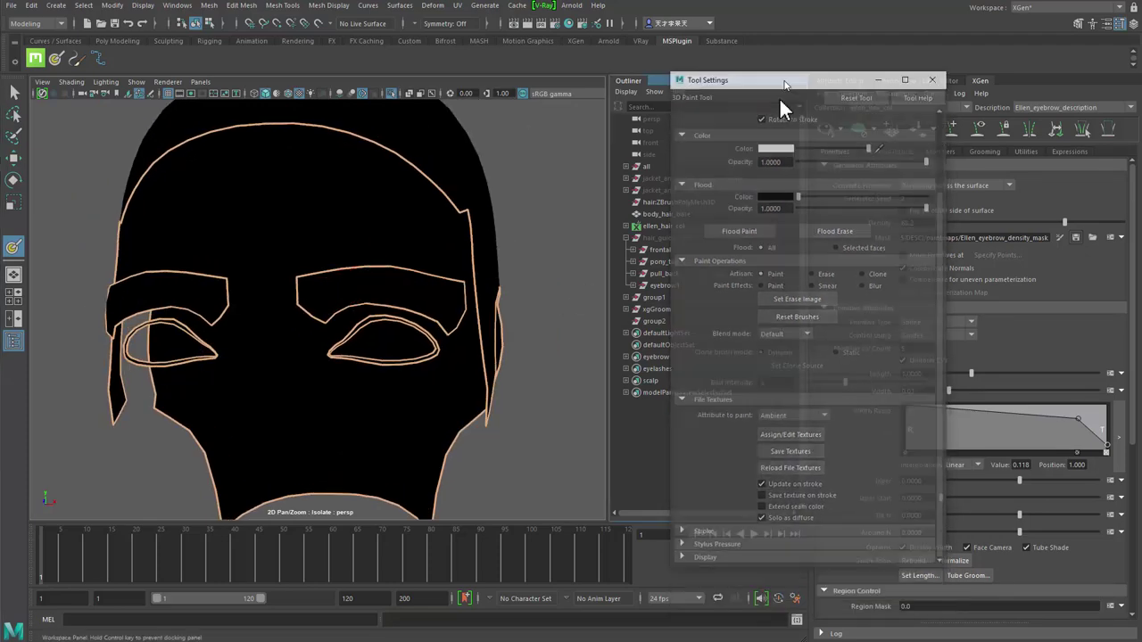
{"action": "left_click", "coordinate": [703, 542]}
{"action": "scroll", "coordinate": [730, 450], "scroll_direction": "down", "scroll_amount": 5}
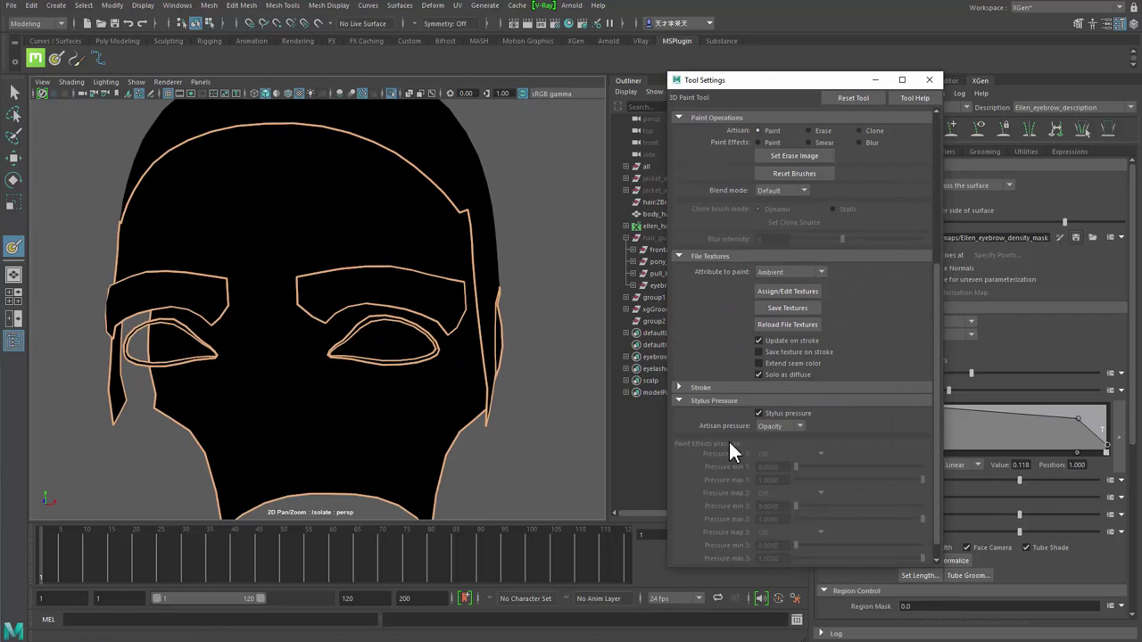
{"action": "left_click", "coordinate": [700, 387]}
{"action": "left_click", "coordinate": [779, 412]}
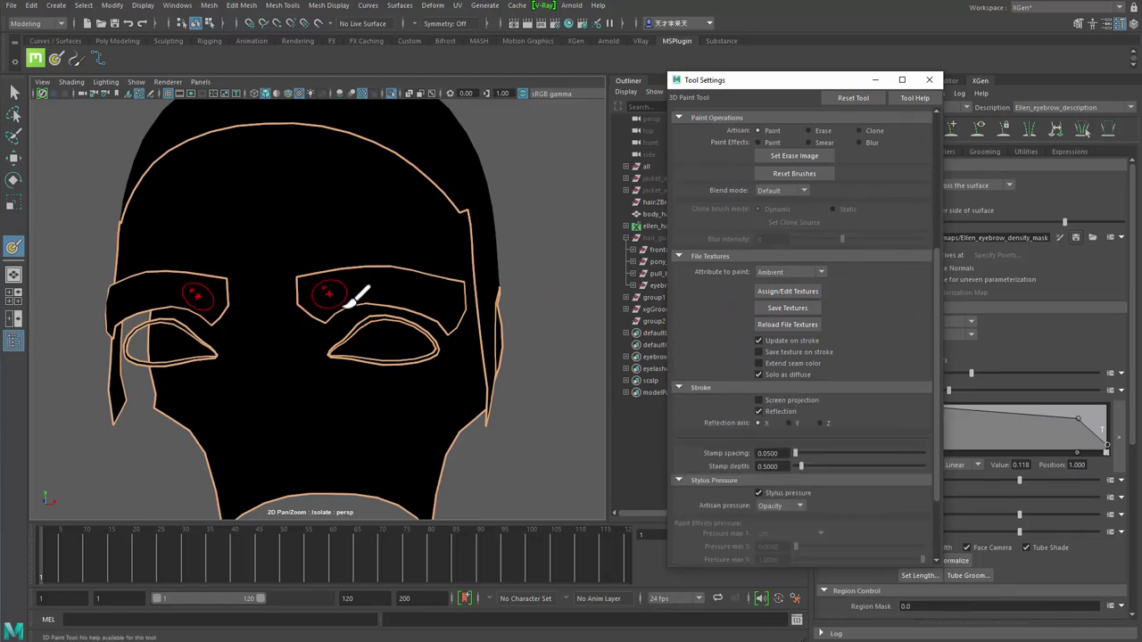
- Reduce the brush's upper radius to about 0.33 and paint a white band across the eyebrow areas
{"action": "key", "text": "b"}
{"action": "left_click_drag", "start_coordinate": [348, 298], "coordinate": [342, 298]}
{"action": "middle_click_drag", "start_coordinate": [340, 312], "coordinate": [357, 341], "text": "alt"}
{"action": "left_click_drag", "start_coordinate": [936, 259], "coordinate": [923, 157]}
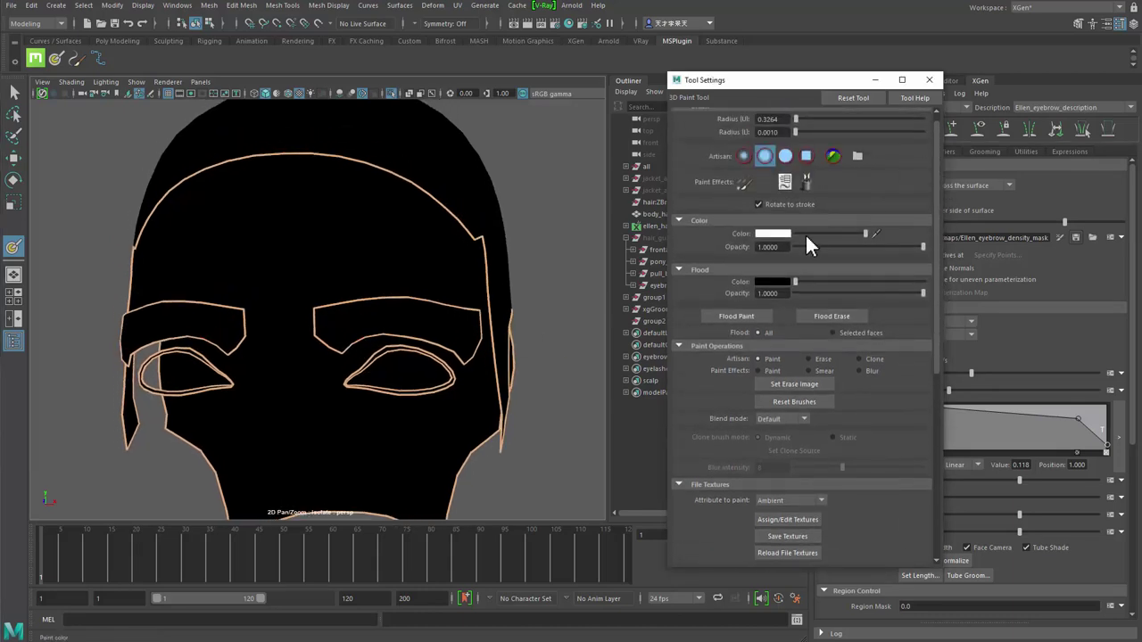
{"action": "scroll", "coordinate": [357, 335], "scroll_direction": "up", "scroll_amount": 2}
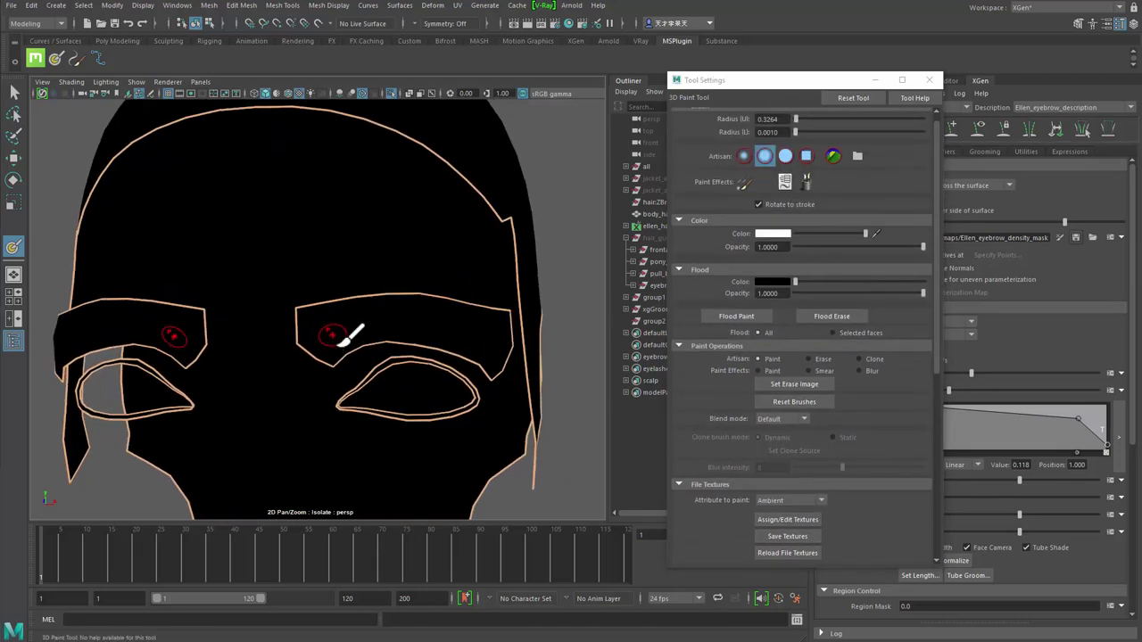
{"action": "mouse_move", "coordinate": [336, 323]}
{"action": "left_mouse_down"}
{"action": "mouse_move", "coordinate": [327, 345]}
{"action": "mouse_move", "coordinate": [431, 333]}
{"action": "mouse_move", "coordinate": [392, 337]}
{"action": "mouse_move", "coordinate": [507, 342]}
{"action": "mouse_move", "coordinate": [401, 329]}
{"action": "mouse_move", "coordinate": [412, 338]}
{"action": "mouse_move", "coordinate": [481, 323]}
{"action": "mouse_move", "coordinate": [360, 326]}
{"action": "mouse_move", "coordinate": [407, 357]}
{"action": "left_mouse_up"}
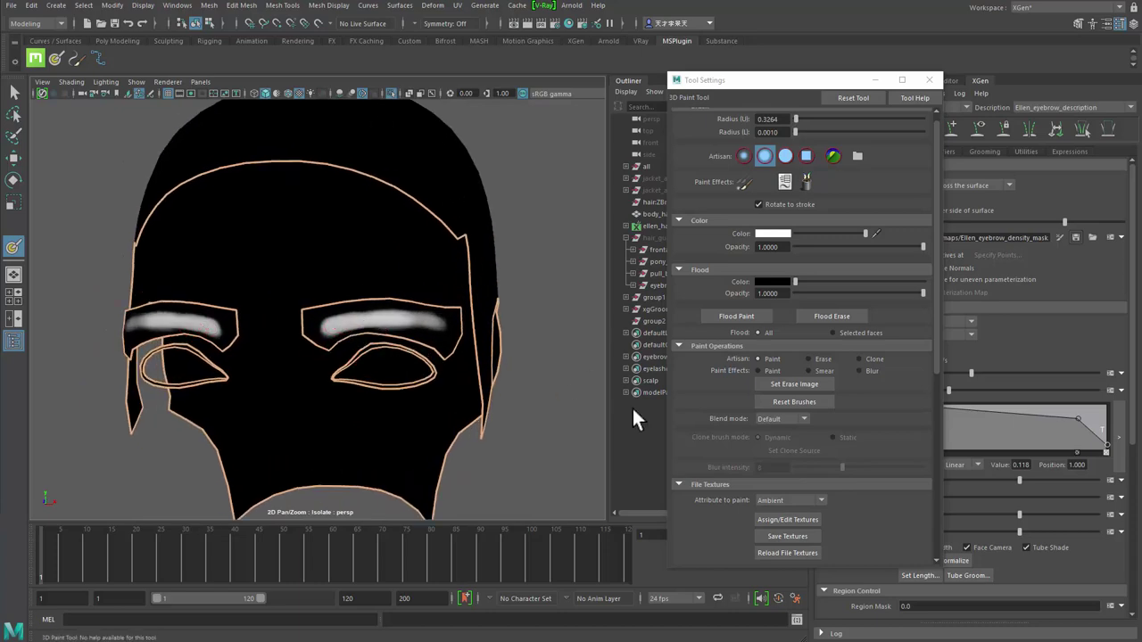
- Leave mask painting, end the isolation and examine the eyebrow hairs up close
{"action": "left_click_drag", "start_coordinate": [814, 85], "coordinate": [690, 123]}
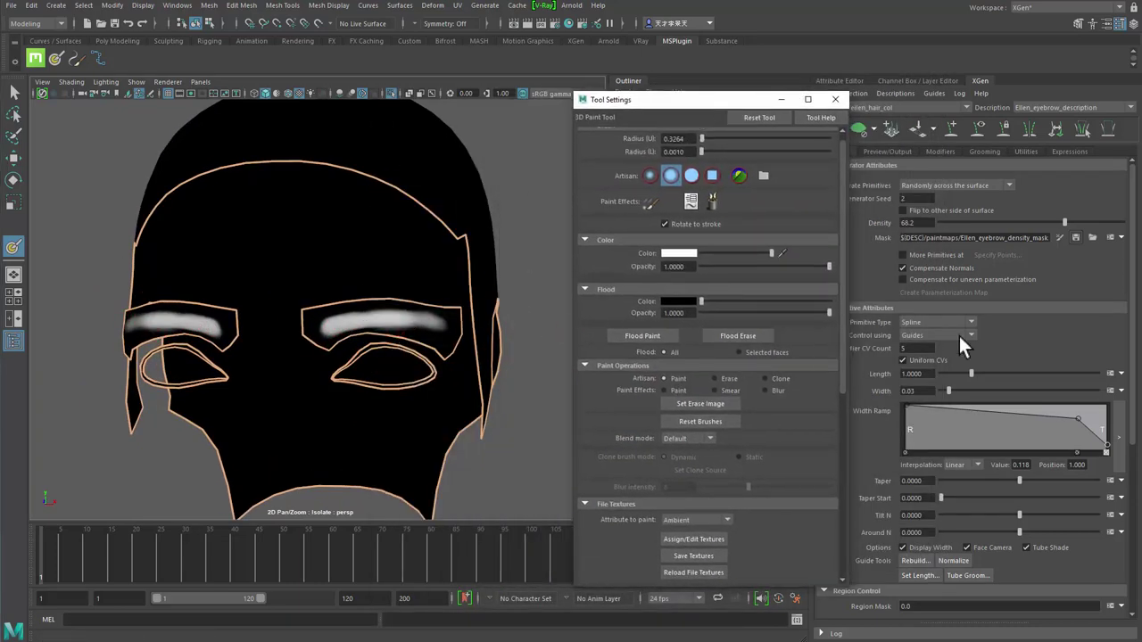
{"action": "scroll", "coordinate": [361, 372], "scroll_direction": "down", "scroll_amount": 2}
{"action": "mouse_move", "coordinate": [305, 372]}
{"action": "left_mouse_down", "text": "alt"}
{"action": "mouse_move", "coordinate": [365, 377]}
{"action": "mouse_move", "coordinate": [334, 374]}
{"action": "mouse_move", "coordinate": [407, 333]}
{"action": "mouse_move", "coordinate": [361, 373]}
{"action": "left_mouse_up", "text": "alt"}
{"action": "key", "text": "q"}
{"action": "key", "text": "ctrl+1"}
{"action": "scroll", "coordinate": [433, 349], "scroll_direction": "down", "scroll_amount": 2}
{"action": "right_click_drag", "start_coordinate": [362, 373], "coordinate": [467, 372], "text": "alt"}
{"action": "left_click_drag", "start_coordinate": [466, 372], "coordinate": [468, 346], "text": "alt"}
{"action": "right_click_drag", "start_coordinate": [467, 346], "coordinate": [494, 352], "text": "alt"}
{"action": "middle_click_drag", "start_coordinate": [494, 352], "coordinate": [421, 319], "text": "alt"}
{"action": "left_click_drag", "start_coordinate": [398, 328], "coordinate": [346, 323], "text": "alt"}
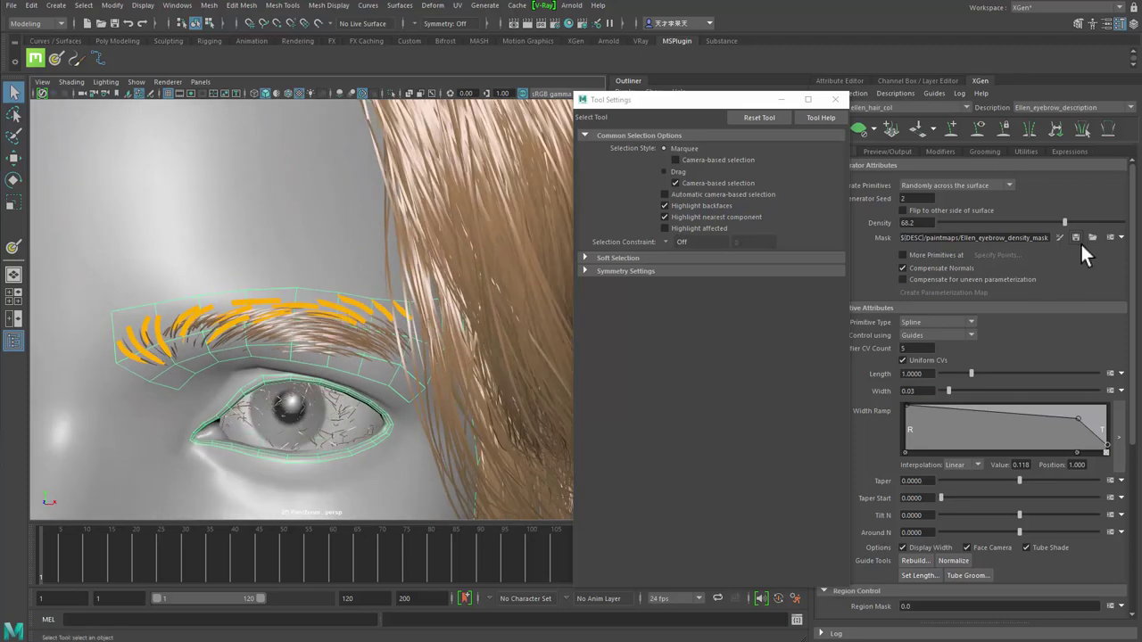
- Resume painting Ellen_eyebrow_density_mask and broaden the white band toward the eyebrow's outer end
{"action": "middle_click_drag", "start_coordinate": [309, 384], "coordinate": [343, 364], "text": "alt"}
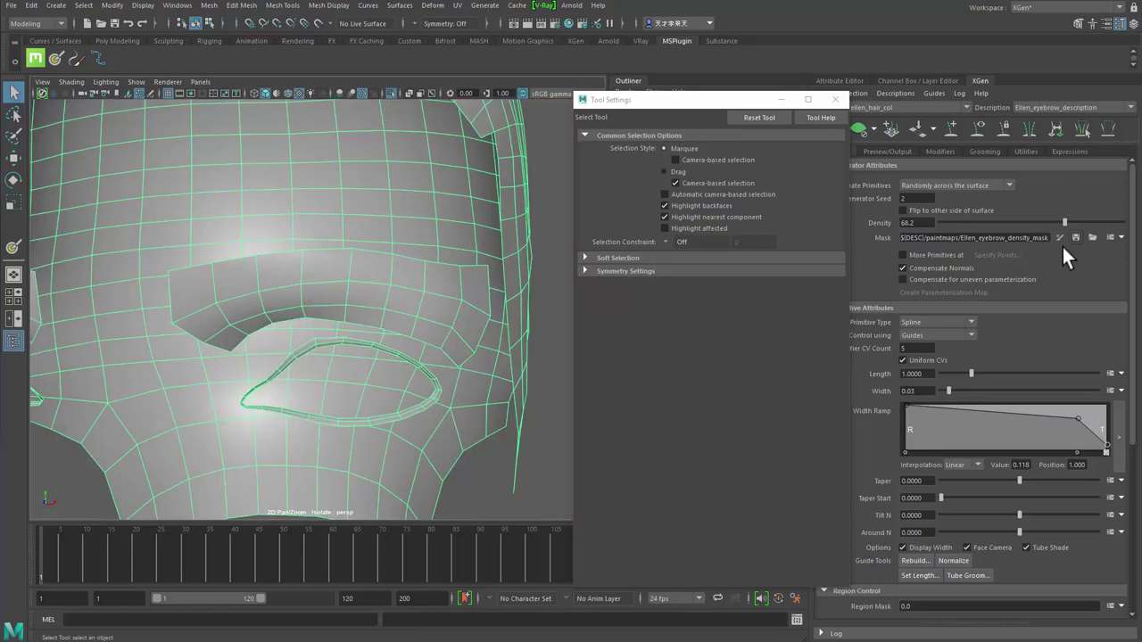
{"action": "left_click", "coordinate": [1059, 238]}
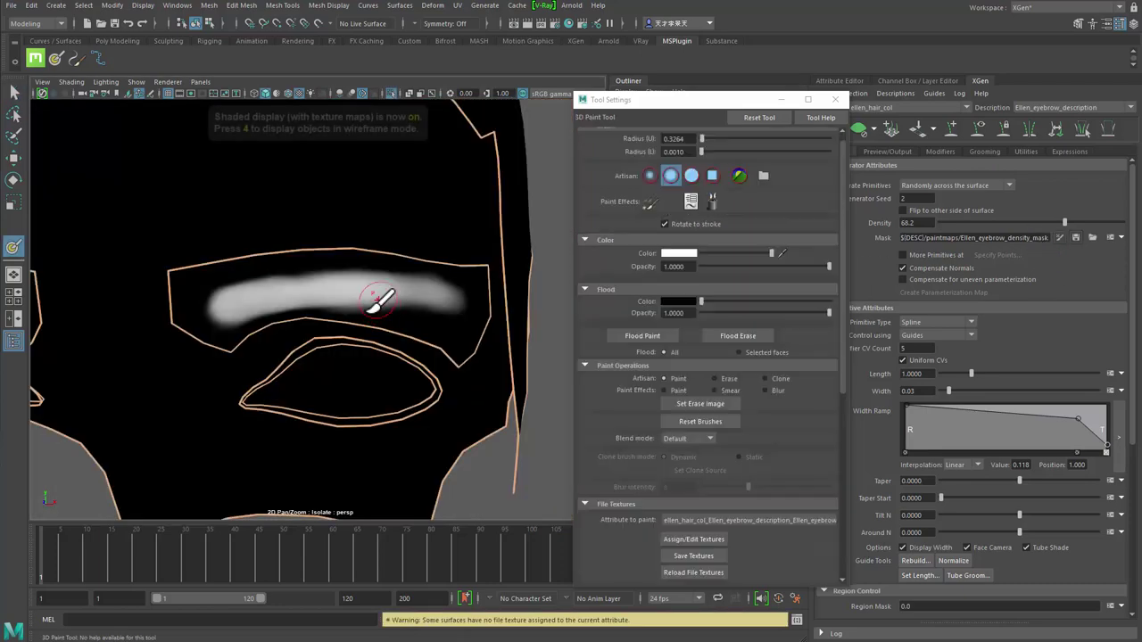
{"action": "mouse_move", "coordinate": [365, 314]}
{"action": "left_mouse_down"}
{"action": "mouse_move", "coordinate": [383, 298]}
{"action": "mouse_move", "coordinate": [479, 300]}
{"action": "mouse_move", "coordinate": [337, 306]}
{"action": "mouse_move", "coordinate": [486, 303]}
{"action": "left_mouse_up"}
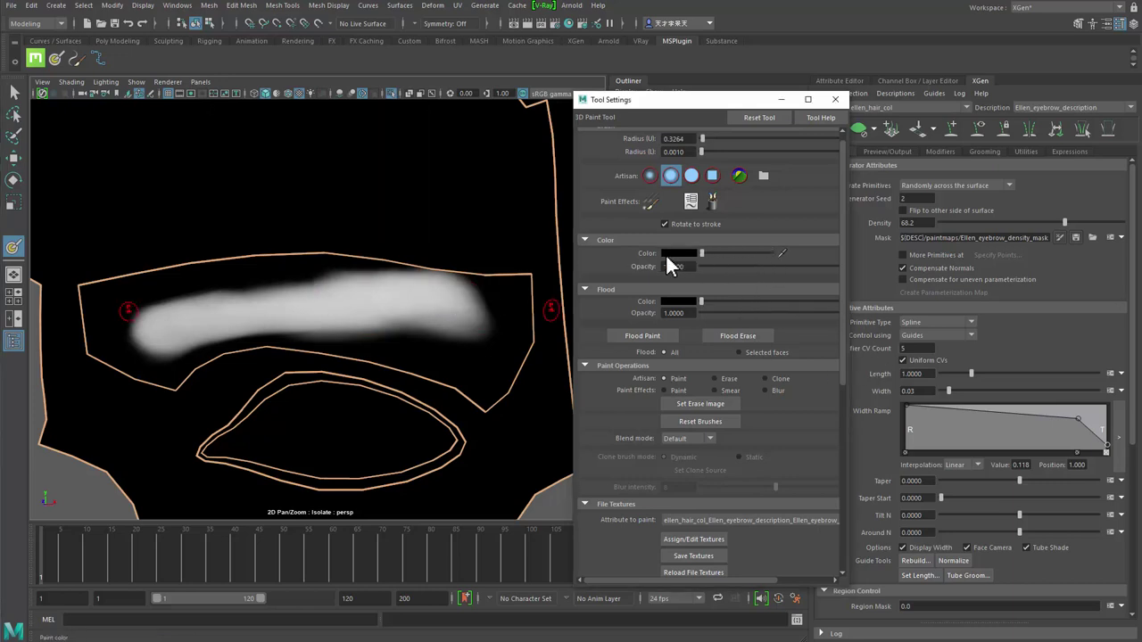
- Paint black along the lower edge of the white band to thin the eyebrow's outer half
{"action": "mouse_move", "coordinate": [487, 357]}
{"action": "left_mouse_down"}
{"action": "mouse_move", "coordinate": [482, 347]}
{"action": "mouse_move", "coordinate": [349, 357]}
{"action": "mouse_move", "coordinate": [502, 339]}
{"action": "mouse_move", "coordinate": [339, 351]}
{"action": "mouse_move", "coordinate": [468, 342]}
{"action": "left_mouse_up"}
{"action": "left_click_drag", "start_coordinate": [330, 355], "coordinate": [285, 350]}
{"action": "mouse_move", "coordinate": [317, 385]}
{"action": "left_mouse_down", "text": "alt"}
{"action": "mouse_move", "coordinate": [384, 360]}
{"action": "mouse_move", "coordinate": [366, 362]}
{"action": "left_mouse_up", "text": "alt"}
- Switch the paint color back to white and fill in the middle of the eyebrow band
{"action": "left_click_drag", "start_coordinate": [703, 253], "coordinate": [772, 254]}
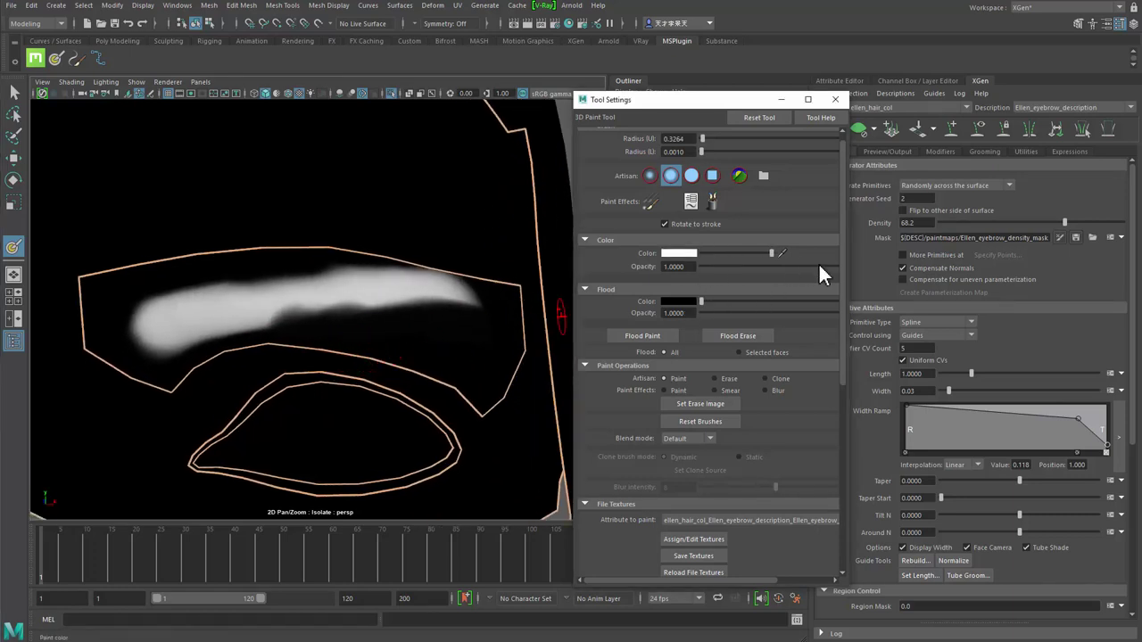
{"action": "right_click_drag", "start_coordinate": [423, 315], "coordinate": [209, 358], "text": "alt"}
{"action": "left_click_drag", "start_coordinate": [208, 358], "coordinate": [221, 393], "text": "alt"}
{"action": "right_click_drag", "start_coordinate": [221, 392], "coordinate": [437, 348], "text": "alt"}
{"action": "left_click_drag", "start_coordinate": [283, 326], "coordinate": [367, 308]}
{"action": "right_click_drag", "start_coordinate": [426, 353], "coordinate": [250, 346], "text": "alt"}
{"action": "mouse_move", "coordinate": [250, 346]}
{"action": "left_mouse_down", "text": "alt"}
{"action": "mouse_move", "coordinate": [287, 342]}
{"action": "mouse_move", "coordinate": [217, 352]}
{"action": "left_mouse_up", "text": "alt"}
{"action": "mouse_move", "coordinate": [217, 352]}
{"action": "right_mouse_down", "text": "alt"}
{"action": "mouse_move", "coordinate": [310, 385]}
{"action": "mouse_move", "coordinate": [434, 334]}
{"action": "mouse_move", "coordinate": [499, 323]}
{"action": "right_mouse_up", "text": "alt"}
- Set the paint color to dark gray and soften the inner end of the eyebrow mask
{"action": "left_click_drag", "start_coordinate": [772, 253], "coordinate": [716, 253]}
{"action": "right_click_drag", "start_coordinate": [134, 333], "coordinate": [264, 354], "text": "alt"}
{"action": "mouse_move", "coordinate": [265, 352]}
{"action": "left_mouse_down"}
{"action": "mouse_move", "coordinate": [210, 306]}
{"action": "mouse_move", "coordinate": [212, 290]}
{"action": "mouse_move", "coordinate": [230, 309]}
{"action": "mouse_move", "coordinate": [206, 281]}
{"action": "mouse_move", "coordinate": [212, 302]}
{"action": "left_mouse_up"}
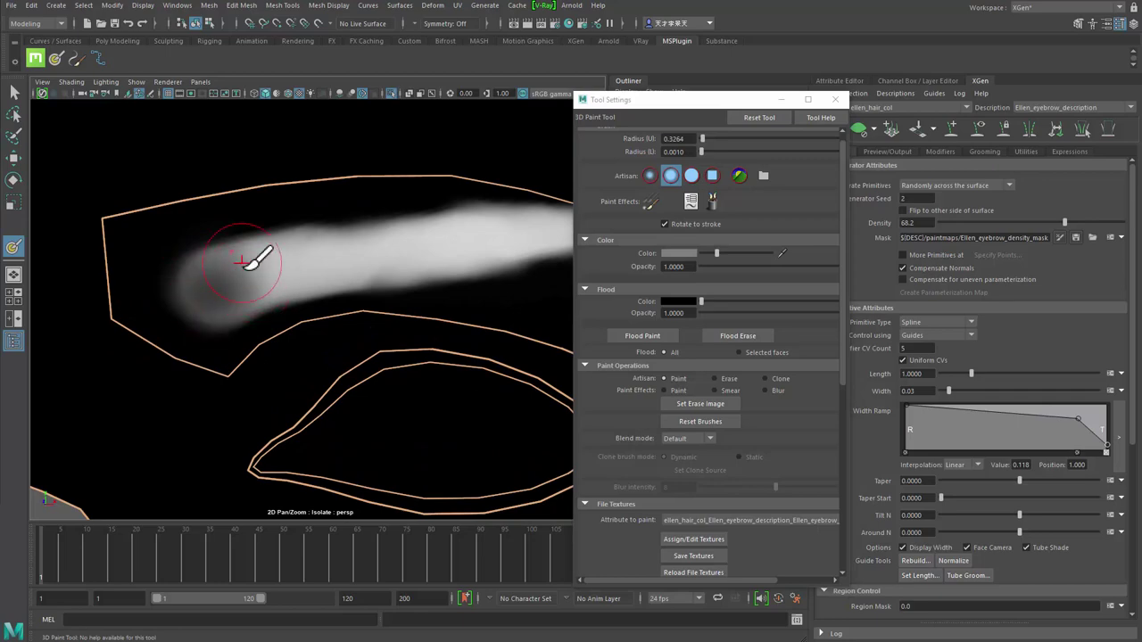
{"action": "left_click_drag", "start_coordinate": [240, 252], "coordinate": [224, 311]}
{"action": "right_click_drag", "start_coordinate": [398, 282], "coordinate": [241, 285], "text": "alt"}
{"action": "left_click_drag", "start_coordinate": [272, 399], "coordinate": [388, 404], "text": "alt"}
{"action": "right_click_drag", "start_coordinate": [388, 404], "coordinate": [394, 405], "text": "alt"}
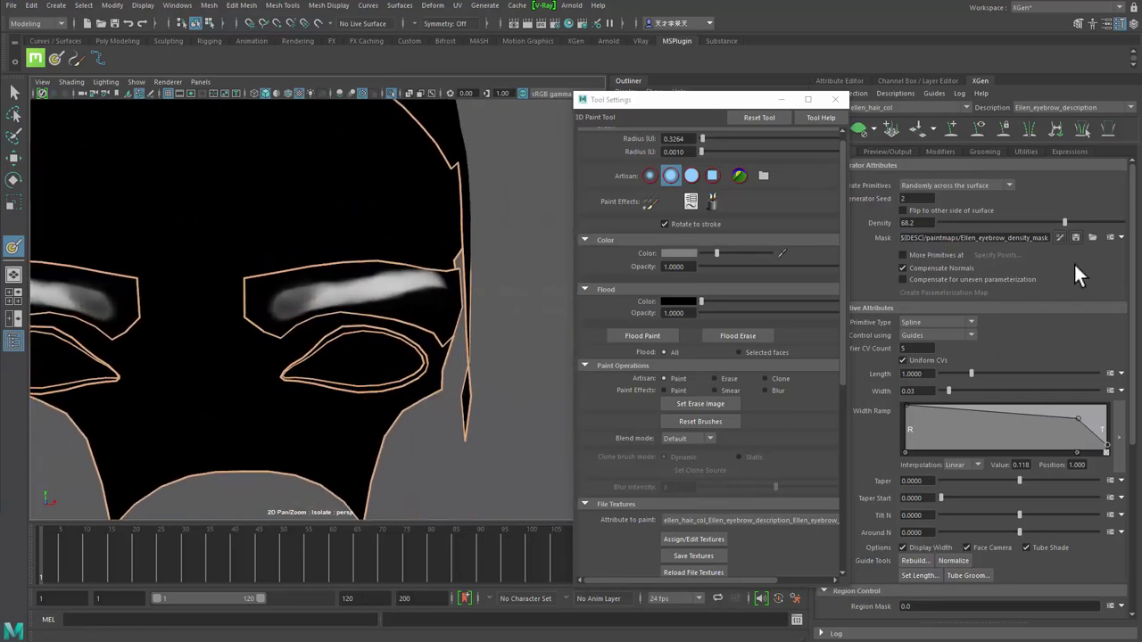
- Exit mask painting, end the isolation and inspect the masked eyebrow hairs
{"action": "right_click_drag", "start_coordinate": [375, 361], "coordinate": [295, 365], "text": "alt"}
{"action": "left_click_drag", "start_coordinate": [296, 365], "coordinate": [250, 383], "text": "alt"}
{"action": "right_click_drag", "start_coordinate": [250, 392], "coordinate": [297, 428], "text": "alt"}
{"action": "key", "text": "q"}
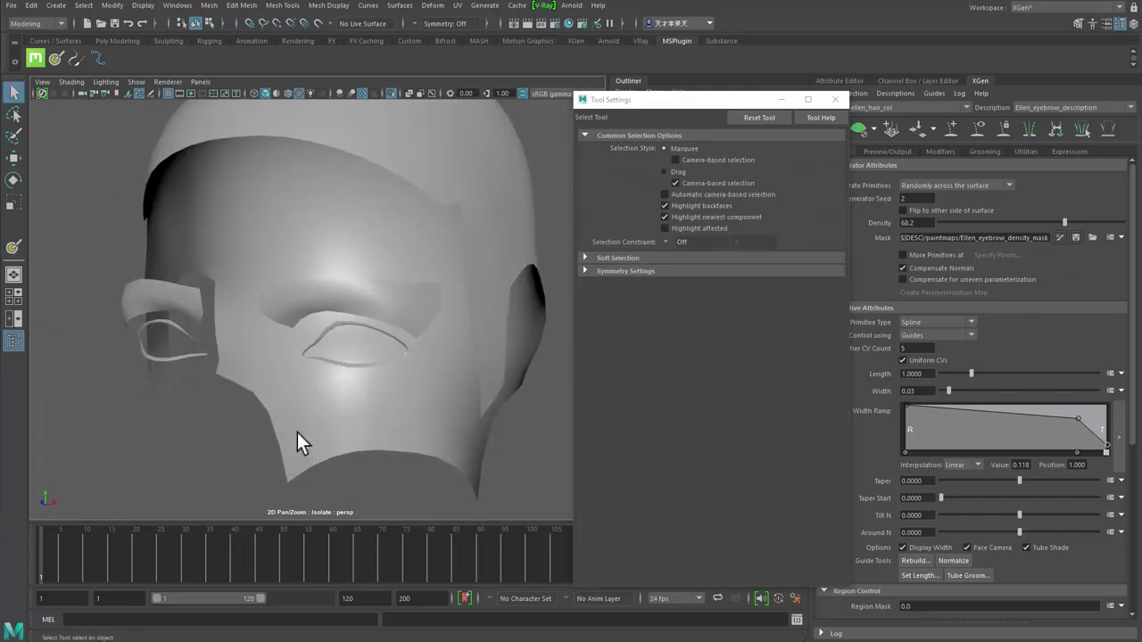
{"action": "key", "text": "ctrl+1"}
{"action": "right_click_drag", "start_coordinate": [362, 470], "coordinate": [312, 446], "text": "alt"}
{"action": "mouse_move", "coordinate": [307, 406]}
{"action": "left_mouse_down", "text": "alt"}
{"action": "mouse_move", "coordinate": [484, 405]}
{"action": "mouse_move", "coordinate": [392, 413]}
{"action": "mouse_move", "coordinate": [489, 437]}
{"action": "left_mouse_up", "text": "alt"}
{"action": "right_click_drag", "start_coordinate": [491, 443], "coordinate": [544, 437], "text": "alt"}
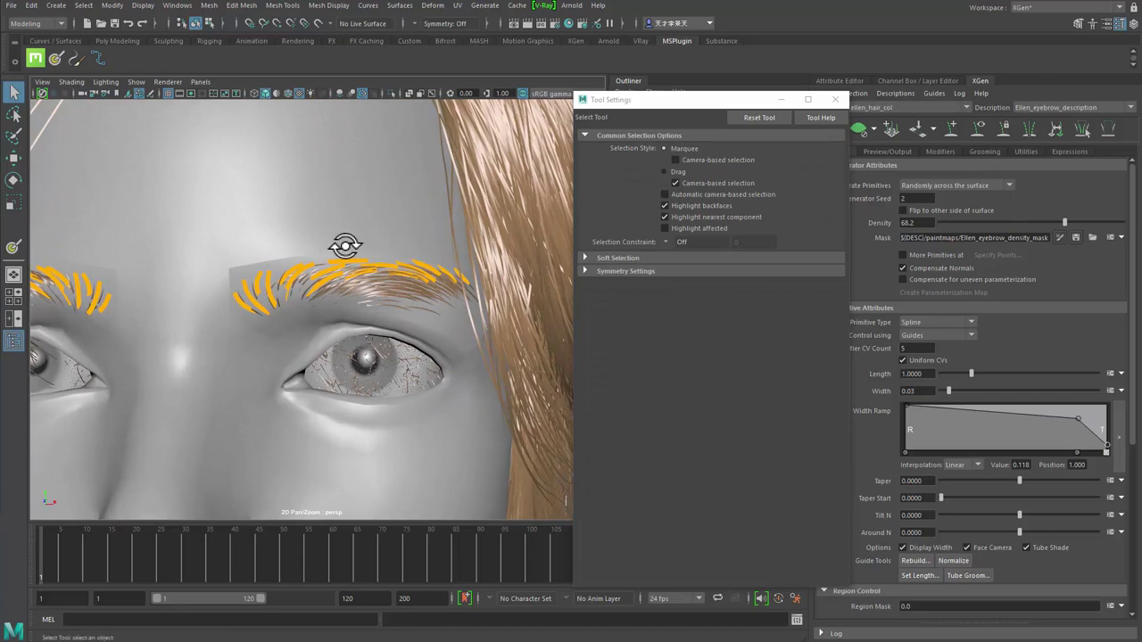
{"action": "left_click_drag", "start_coordinate": [345, 245], "coordinate": [375, 245], "text": "alt"}
- Close the tool settings and shape the eyebrow guides against the brow with the Sculpt Guides tool
{"action": "left_click", "coordinate": [838, 100]}
{"action": "middle_click_drag", "start_coordinate": [415, 276], "coordinate": [452, 259], "text": "alt"}
{"action": "left_click", "coordinate": [581, 42]}
{"action": "left_click", "coordinate": [672, 57]}
{"action": "left_click_drag", "start_coordinate": [313, 336], "coordinate": [268, 290], "text": "alt"}
{"action": "left_click_drag", "start_coordinate": [205, 326], "coordinate": [315, 358], "text": "alt"}
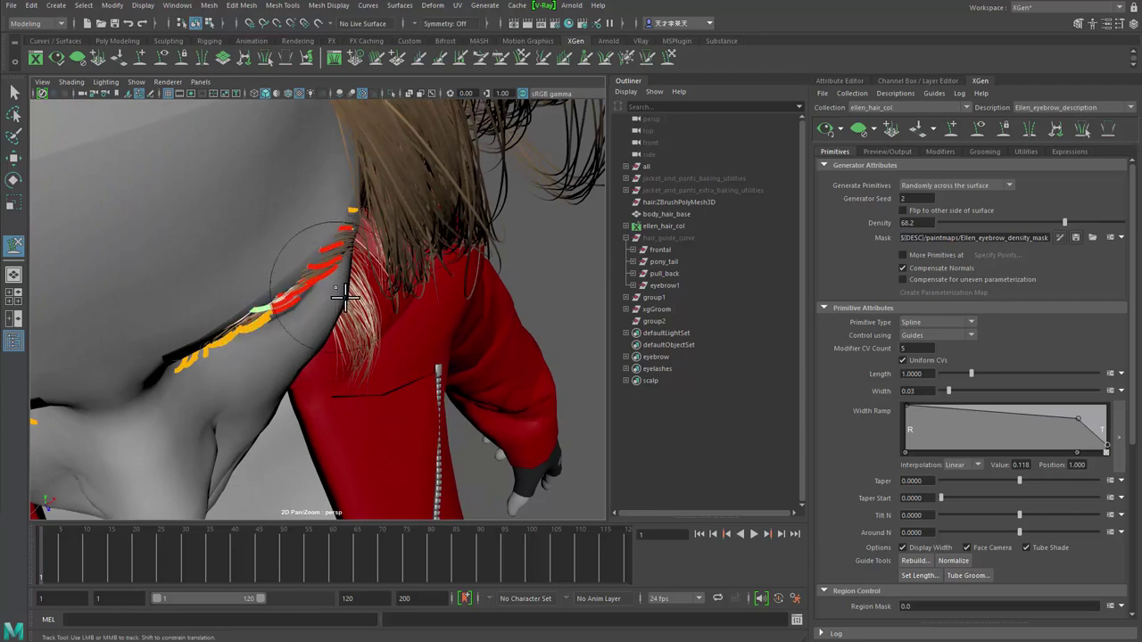
{"action": "left_click_drag", "start_coordinate": [257, 416], "coordinate": [369, 369], "text": "alt"}
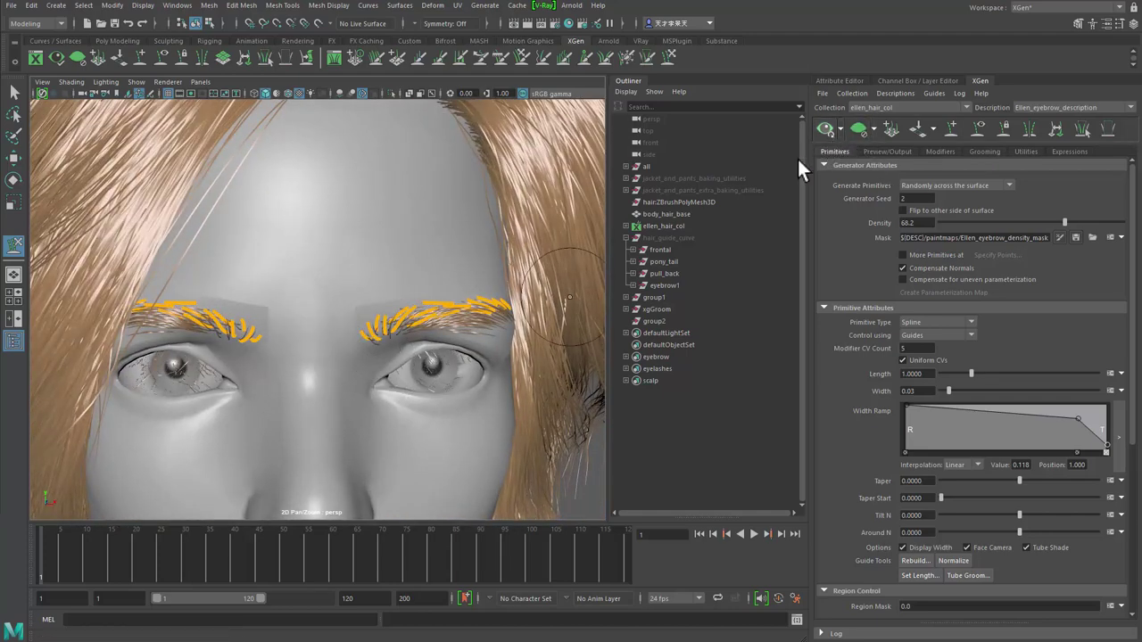
- Examine the eyebrows' shape and hair coverage from the front and side, near and far
{"action": "scroll", "coordinate": [326, 387], "scroll_direction": "down", "scroll_amount": 3}
{"action": "left_click_drag", "start_coordinate": [326, 387], "coordinate": [238, 337], "text": "alt"}
{"action": "scroll", "coordinate": [261, 398], "scroll_direction": "up", "scroll_amount": 5}
{"action": "mouse_move", "coordinate": [377, 348]}
{"action": "left_mouse_down", "text": "alt"}
{"action": "mouse_move", "coordinate": [415, 343]}
{"action": "mouse_move", "coordinate": [418, 325]}
{"action": "mouse_move", "coordinate": [362, 365]}
{"action": "mouse_move", "coordinate": [375, 355]}
{"action": "left_mouse_up", "text": "alt"}
{"action": "right_click_drag", "start_coordinate": [299, 332], "coordinate": [339, 365], "text": "alt"}
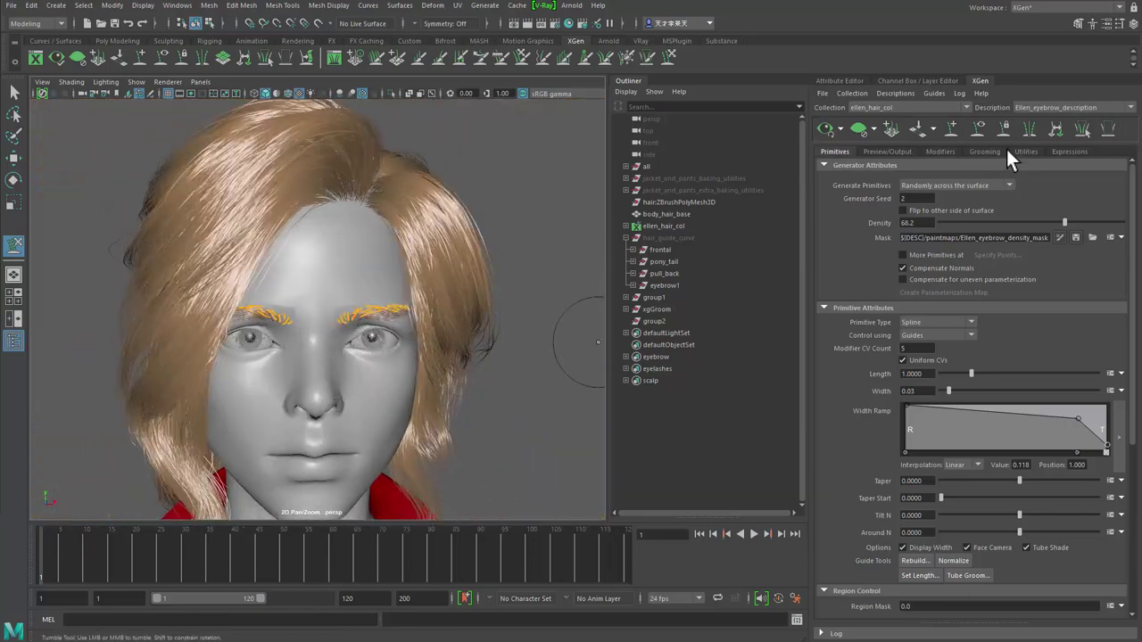
{"action": "left_click_drag", "start_coordinate": [500, 348], "coordinate": [327, 383], "text": "alt"}
{"action": "right_click_drag", "start_coordinate": [326, 382], "coordinate": [553, 437], "text": "alt"}
{"action": "left_click_drag", "start_coordinate": [443, 390], "coordinate": [446, 415], "text": "alt"}
{"action": "right_click_drag", "start_coordinate": [446, 414], "coordinate": [297, 434], "text": "alt"}
{"action": "left_click_drag", "start_coordinate": [297, 435], "coordinate": [245, 434], "text": "alt"}
{"action": "right_click_drag", "start_coordinate": [244, 433], "coordinate": [449, 387], "text": "alt"}
{"action": "left_click_drag", "start_coordinate": [448, 387], "coordinate": [322, 319], "text": "alt"}
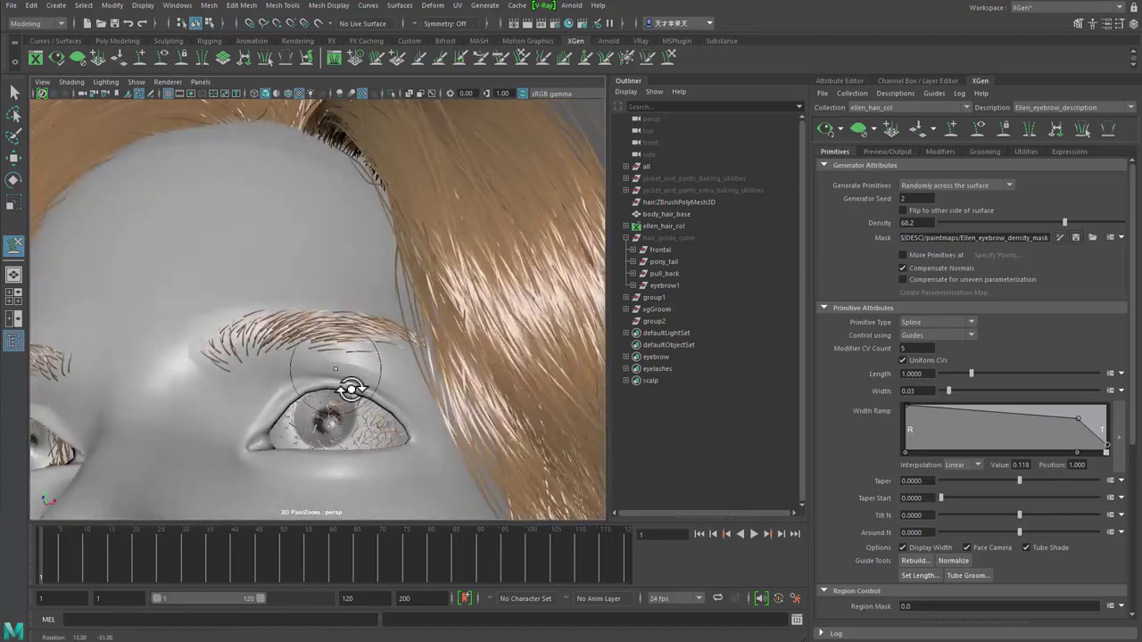
{"action": "mouse_move", "coordinate": [354, 392]}
{"action": "right_mouse_down", "text": "alt"}
{"action": "mouse_move", "coordinate": [280, 372]}
{"action": "mouse_move", "coordinate": [369, 387]}
{"action": "right_mouse_up", "text": "alt"}
{"action": "left_click_drag", "start_coordinate": [369, 387], "coordinate": [412, 343], "text": "alt"}
- Raise the eyebrow description's density to 100 and check the fuller eyebrows
{"action": "left_click_drag", "start_coordinate": [1073, 225], "coordinate": [1136, 232]}
{"action": "scroll", "coordinate": [383, 387], "scroll_direction": "down", "scroll_amount": 5}
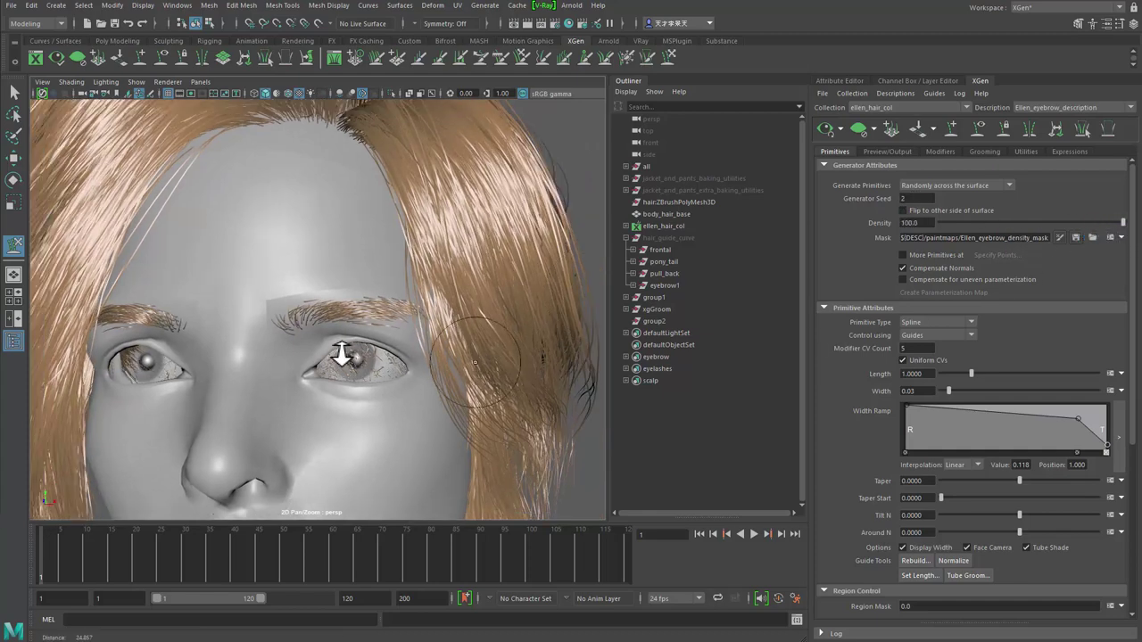
{"action": "mouse_move", "coordinate": [382, 387]}
{"action": "left_mouse_down", "text": "alt"}
{"action": "mouse_move", "coordinate": [345, 382]}
{"action": "mouse_move", "coordinate": [375, 391]}
{"action": "left_mouse_up", "text": "alt"}
{"action": "scroll", "coordinate": [376, 391], "scroll_direction": "up", "scroll_amount": 5}
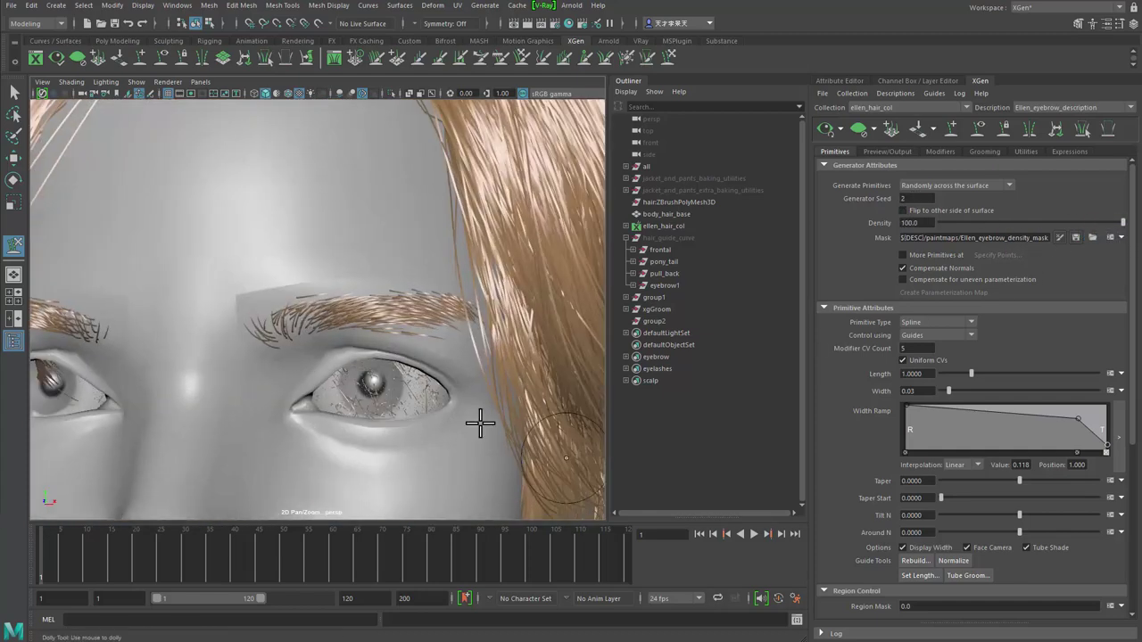
{"action": "left_click_drag", "start_coordinate": [449, 408], "coordinate": [481, 410], "text": "alt"}
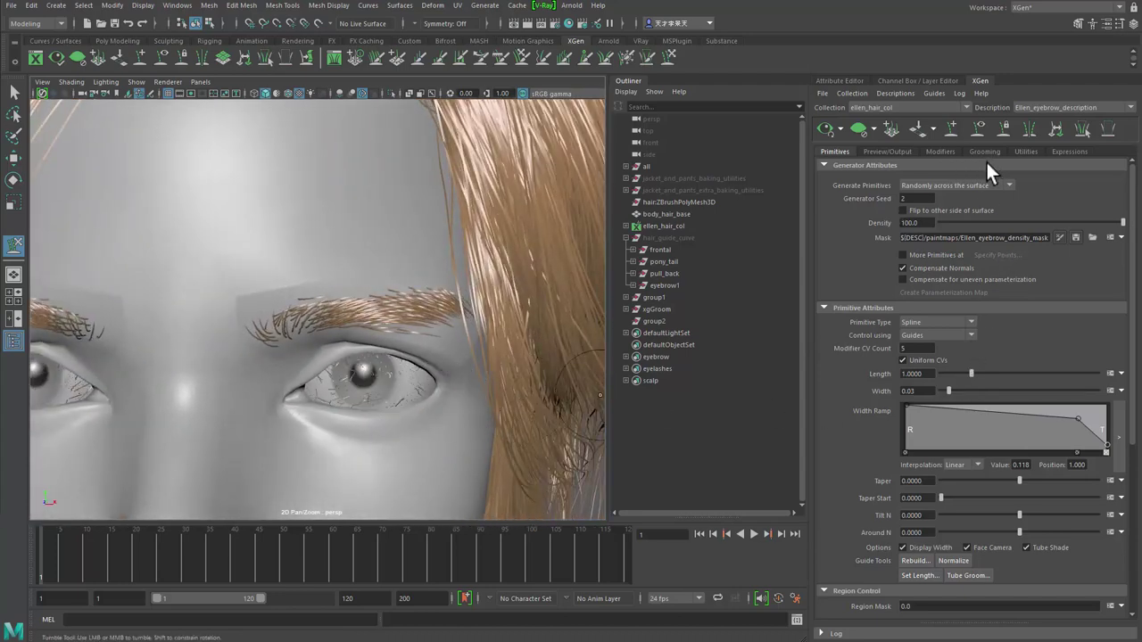
- Add a Clumping modifier to the eyebrow description
{"action": "left_click", "coordinate": [940, 152]}
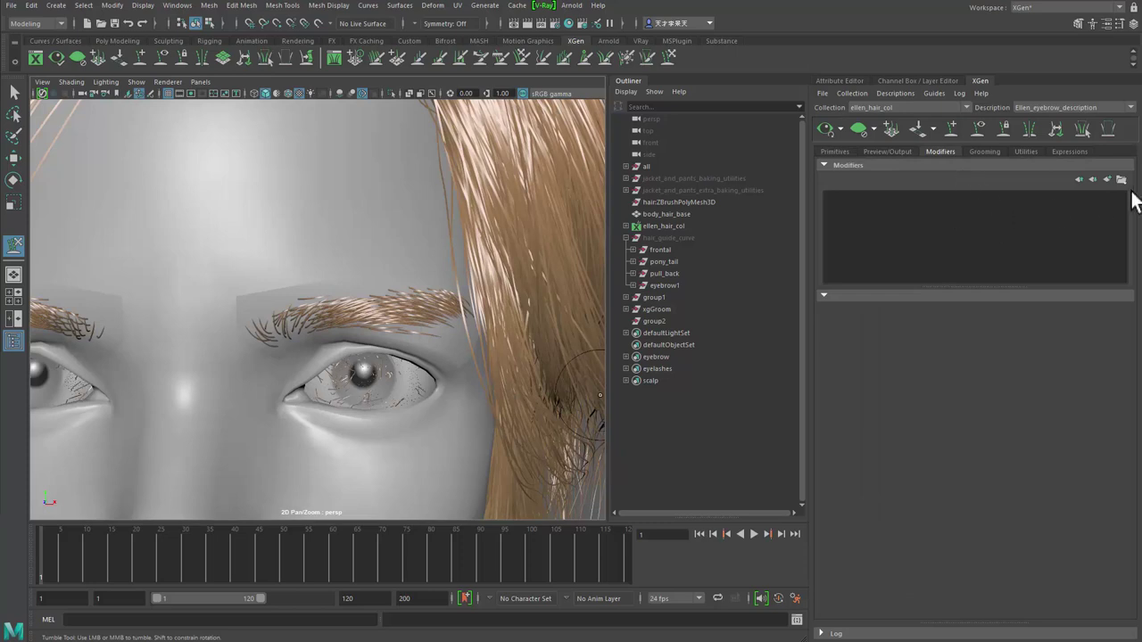
{"action": "left_click", "coordinate": [1107, 180]}
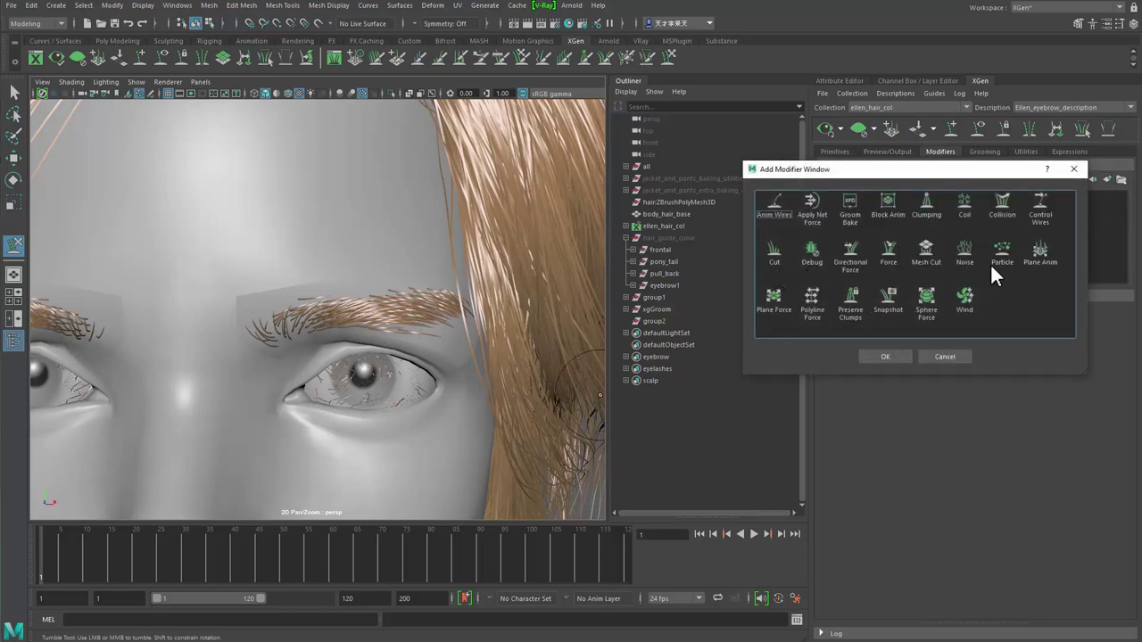
{"action": "left_click", "coordinate": [885, 357]}
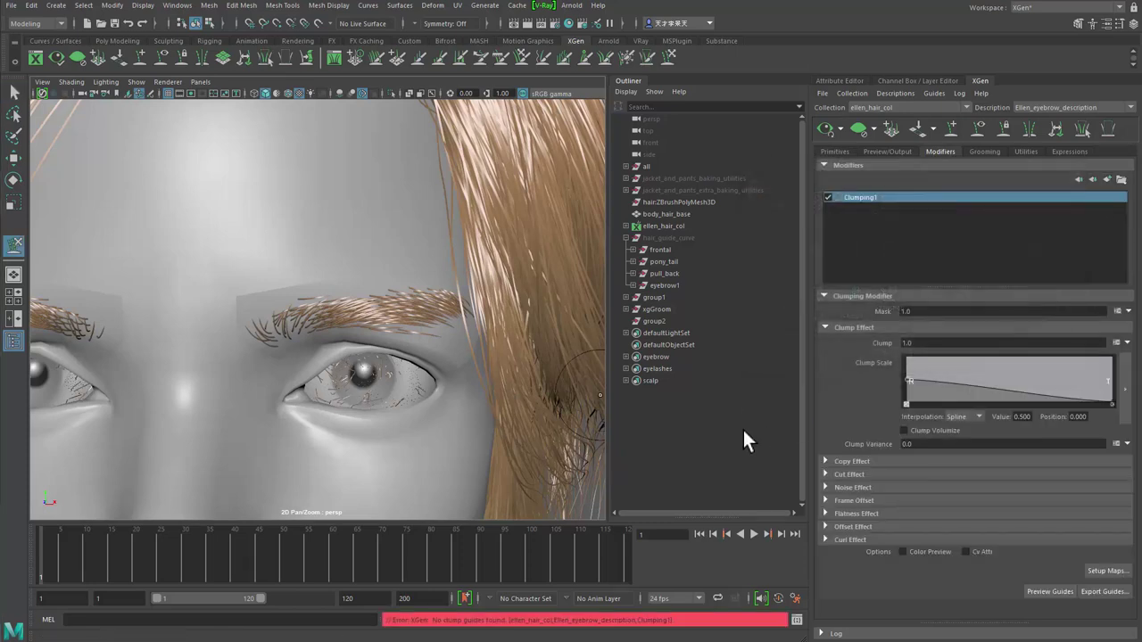
- Set up the clumping maps with points taken from the guides and save them
{"action": "left_click", "coordinate": [1109, 571]}
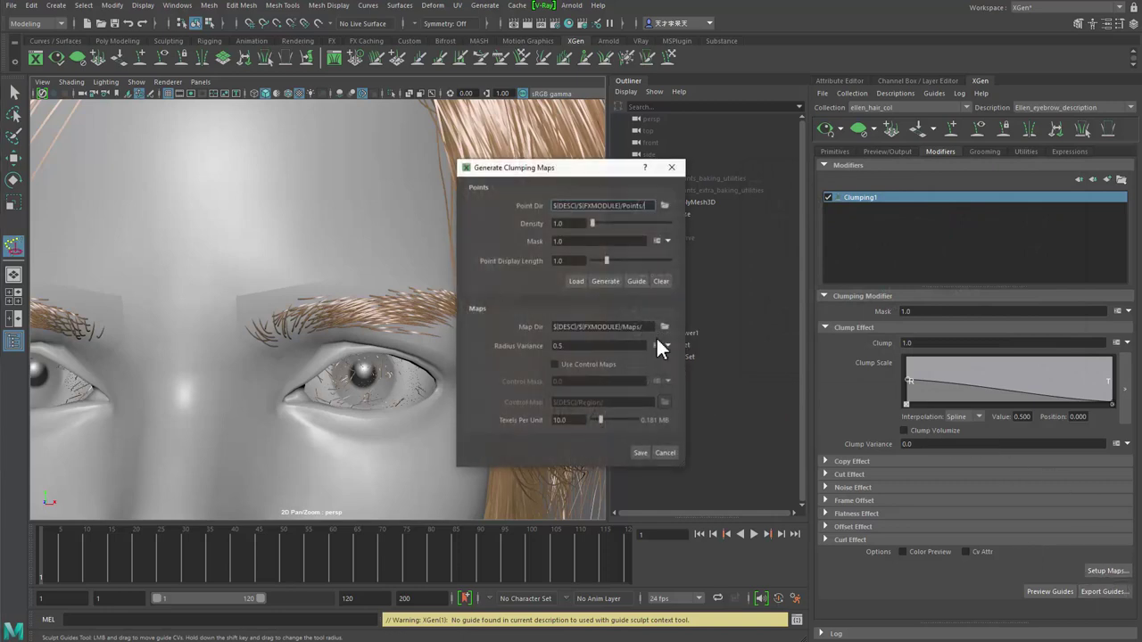
{"action": "left_click", "coordinate": [636, 282]}
{"action": "left_click", "coordinate": [641, 453]}
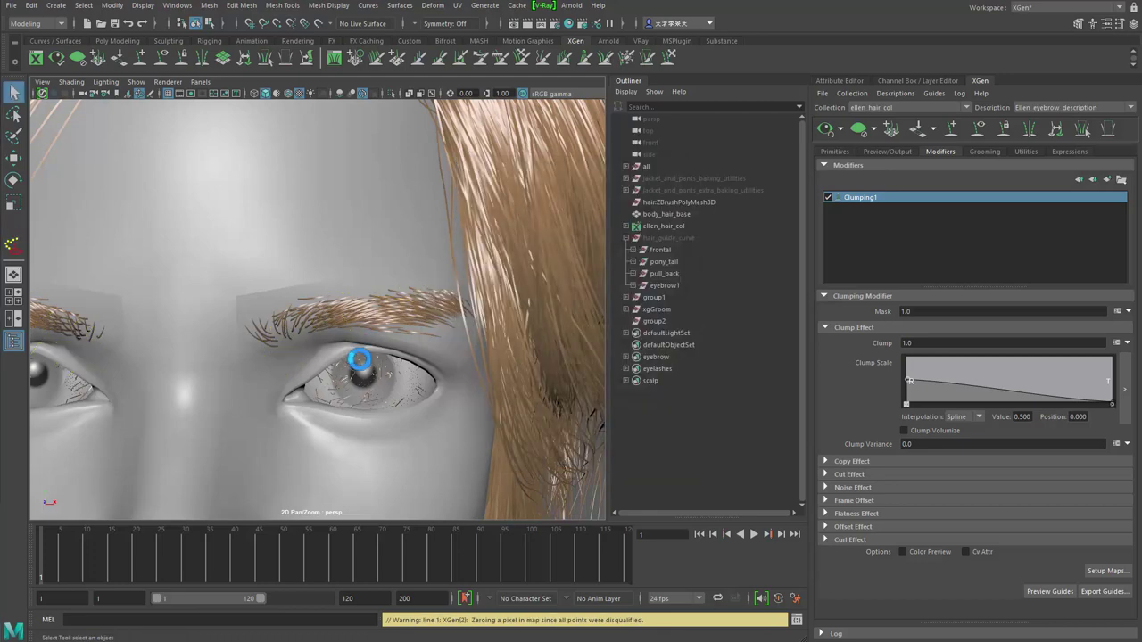
{"action": "left_click_drag", "start_coordinate": [401, 357], "coordinate": [392, 343], "text": "alt"}
{"action": "right_click_drag", "start_coordinate": [391, 342], "coordinate": [375, 355], "text": "alt"}
- Reopen the clumping map setup and save the clumping maps again
{"action": "left_click", "coordinate": [1106, 570]}
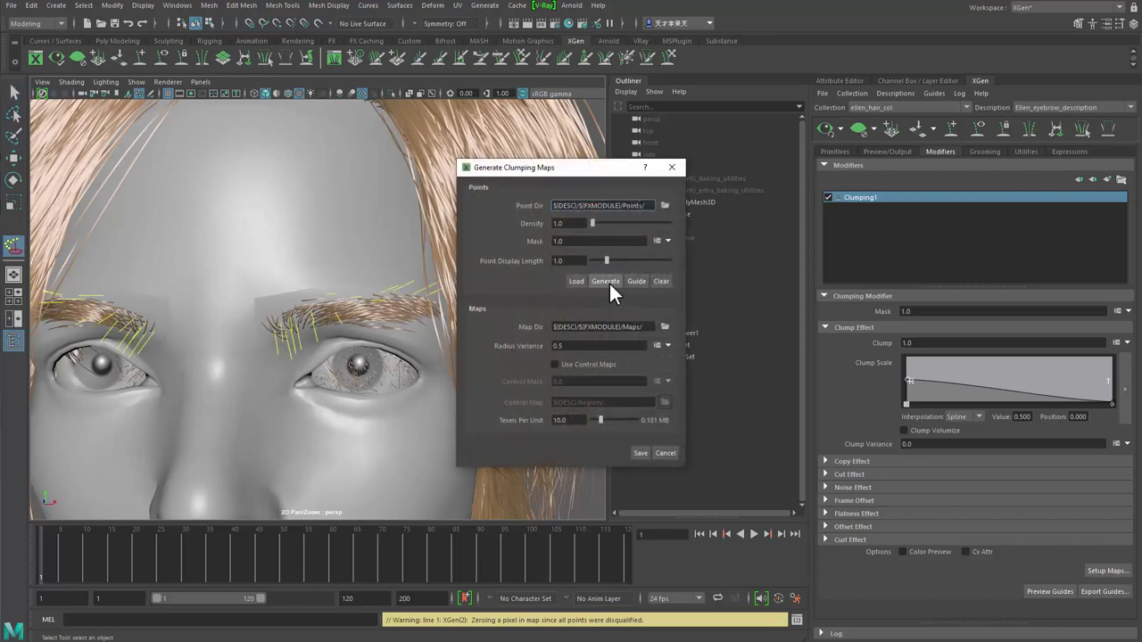
{"action": "left_click_drag", "start_coordinate": [630, 169], "coordinate": [714, 171]}
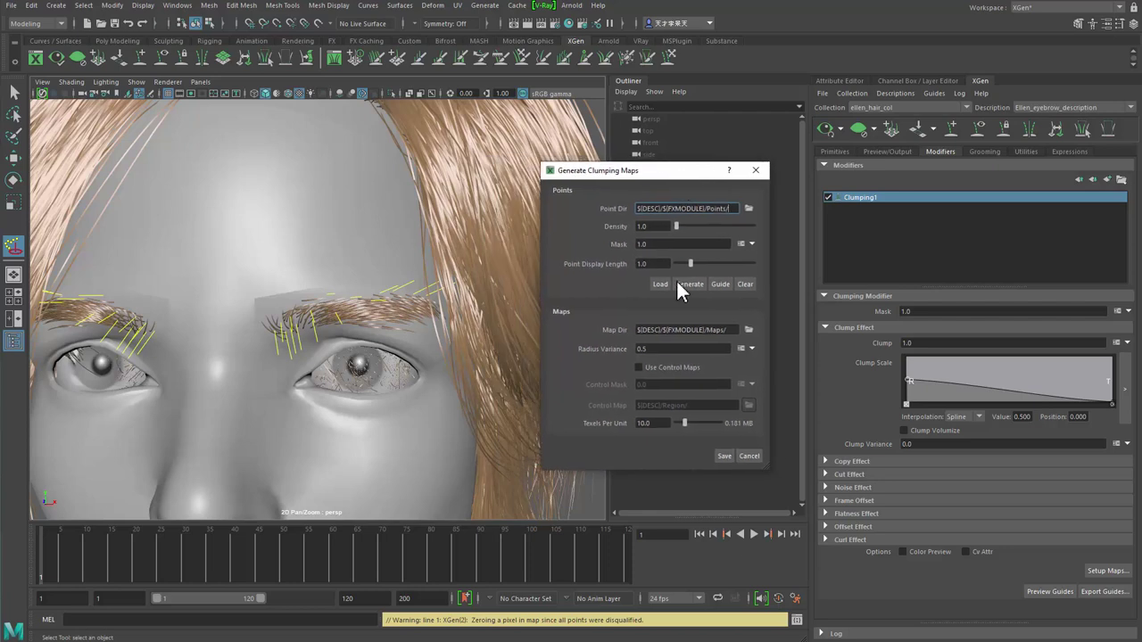
{"action": "left_click", "coordinate": [723, 455]}
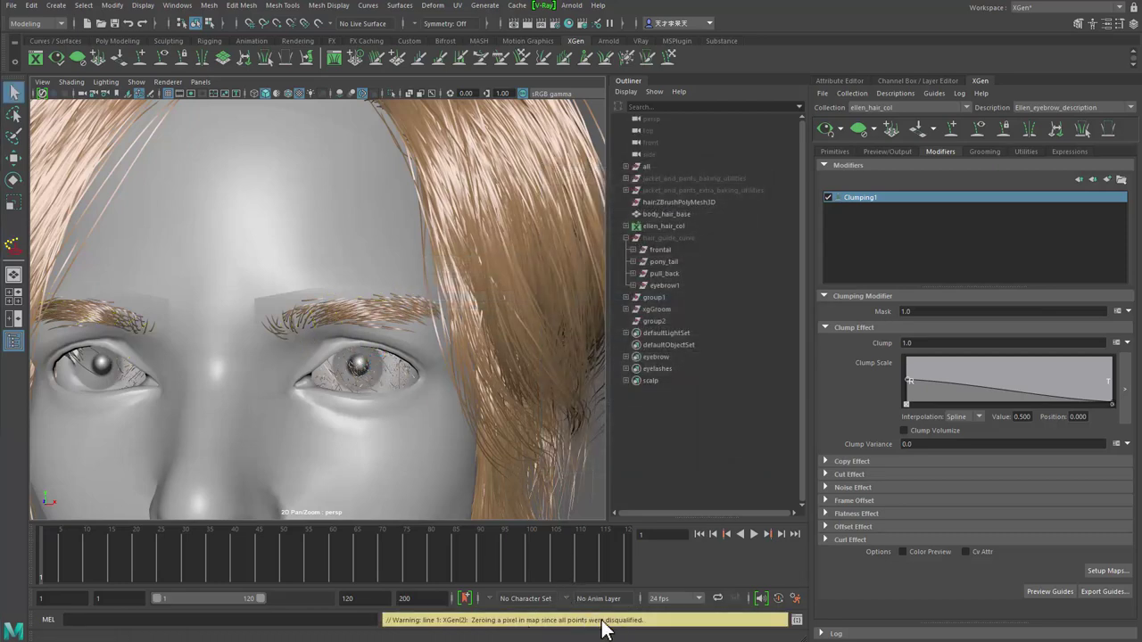
- Examine the clumped eyebrows from several angles, at full-head distance and close up
{"action": "right_click_drag", "start_coordinate": [430, 449], "coordinate": [271, 404], "text": "alt"}
{"action": "left_click_drag", "start_coordinate": [272, 404], "coordinate": [295, 418], "text": "alt"}
{"action": "right_click_drag", "start_coordinate": [295, 418], "coordinate": [389, 398], "text": "alt"}
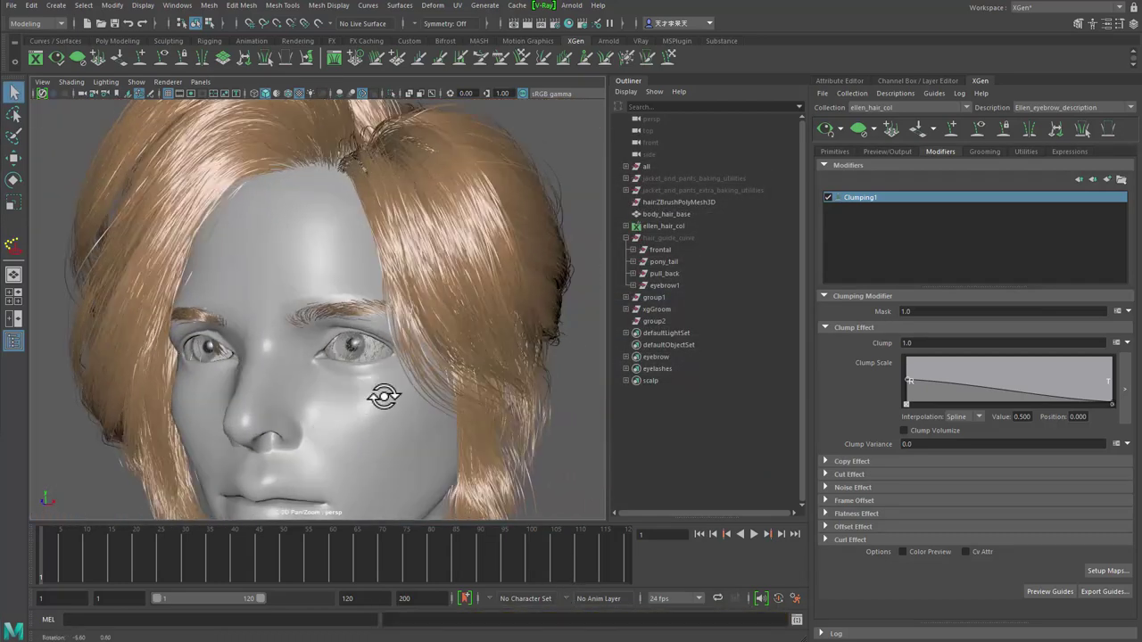
{"action": "left_click_drag", "start_coordinate": [389, 398], "coordinate": [418, 424], "text": "alt"}
{"action": "right_click_drag", "start_coordinate": [417, 425], "coordinate": [377, 433], "text": "alt"}
{"action": "left_click_drag", "start_coordinate": [377, 434], "coordinate": [350, 420], "text": "alt"}
{"action": "right_click_drag", "start_coordinate": [350, 420], "coordinate": [394, 403], "text": "alt"}
{"action": "left_click_drag", "start_coordinate": [394, 403], "coordinate": [436, 380], "text": "alt"}
{"action": "right_click_drag", "start_coordinate": [436, 380], "coordinate": [446, 377], "text": "alt"}
{"action": "left_click_drag", "start_coordinate": [446, 377], "coordinate": [461, 365], "text": "alt"}
{"action": "left_click", "coordinate": [461, 365]}
{"action": "right_click_drag", "start_coordinate": [461, 365], "coordinate": [334, 389], "text": "alt"}
{"action": "left_click_drag", "start_coordinate": [335, 390], "coordinate": [308, 399], "text": "alt"}
{"action": "right_click_drag", "start_coordinate": [307, 398], "coordinate": [290, 404], "text": "alt"}
{"action": "left_click", "coordinate": [456, 442]}
{"action": "left_click_drag", "start_coordinate": [456, 453], "coordinate": [419, 413], "text": "alt"}
{"action": "right_click_drag", "start_coordinate": [418, 413], "coordinate": [255, 415], "text": "alt"}
{"action": "left_click_drag", "start_coordinate": [255, 415], "coordinate": [318, 428], "text": "alt"}
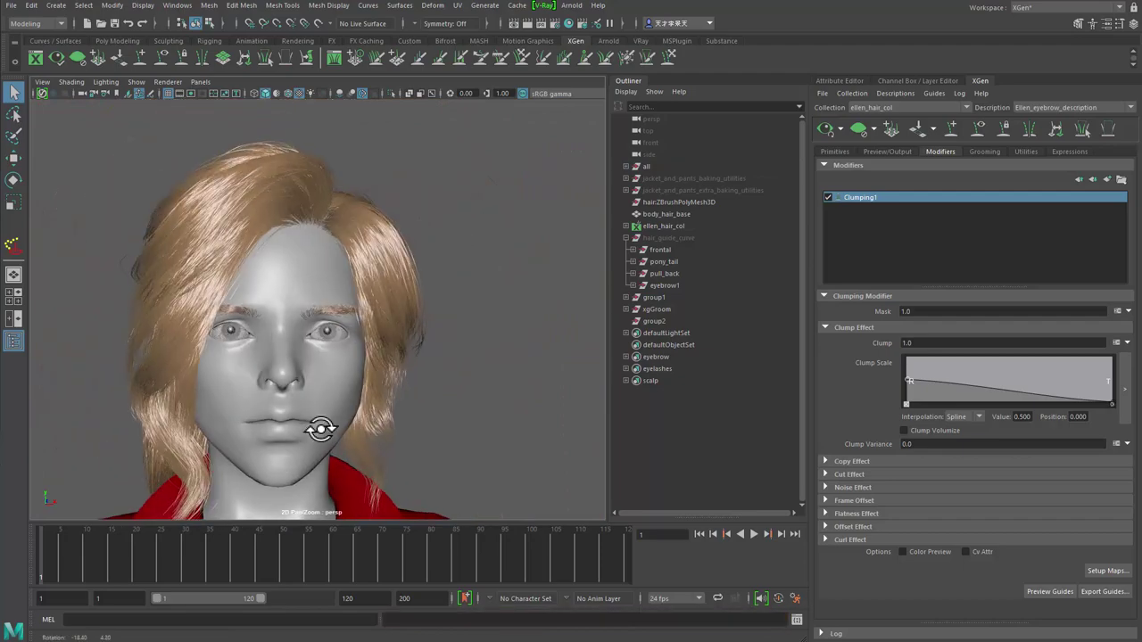
{"action": "right_click_drag", "start_coordinate": [318, 428], "coordinate": [416, 390], "text": "alt"}
{"action": "left_click_drag", "start_coordinate": [416, 389], "coordinate": [428, 358], "text": "alt"}
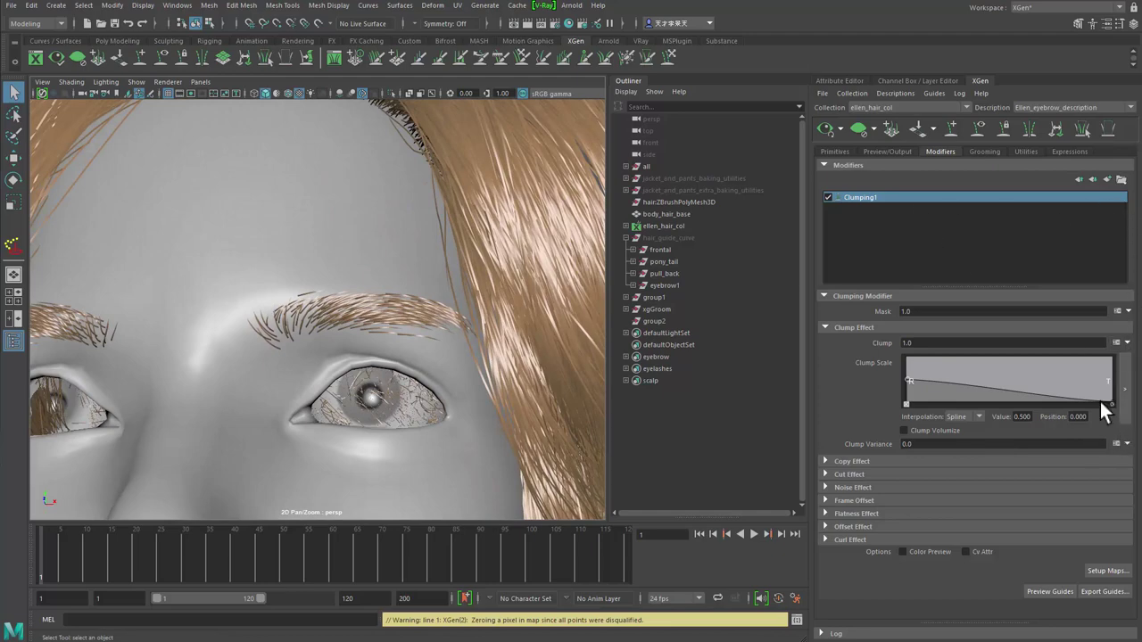
- Generate new clumping points over the eyebrows with a density of 4 and save the clumping maps
{"action": "left_click", "coordinate": [1108, 572]}
{"action": "left_click", "coordinate": [569, 224]}
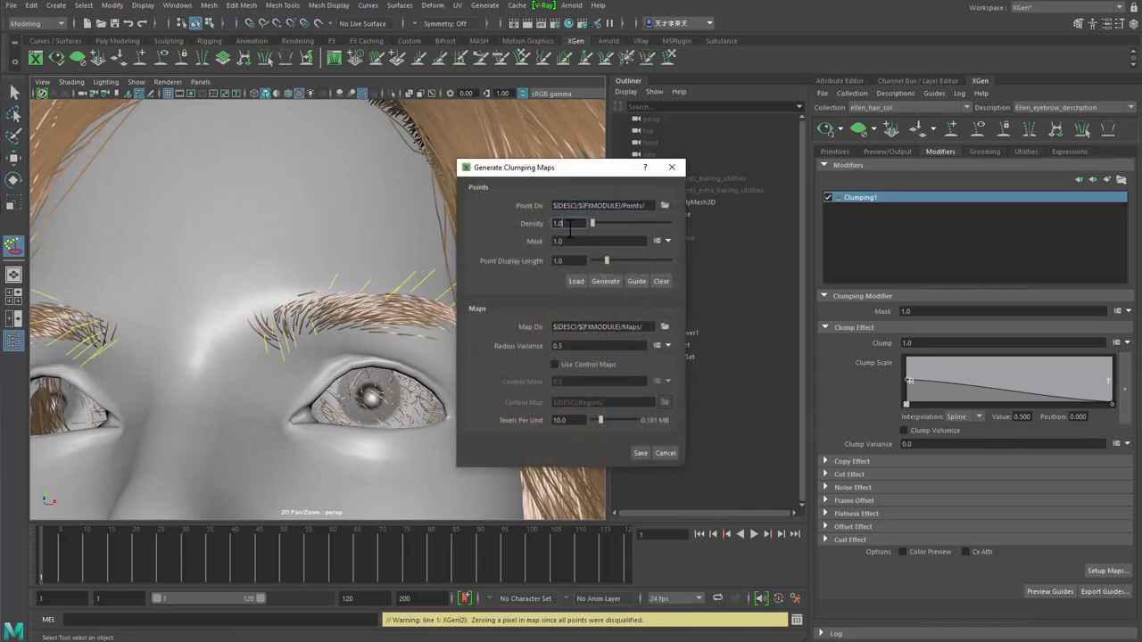
{"action": "left_click", "coordinate": [605, 279]}
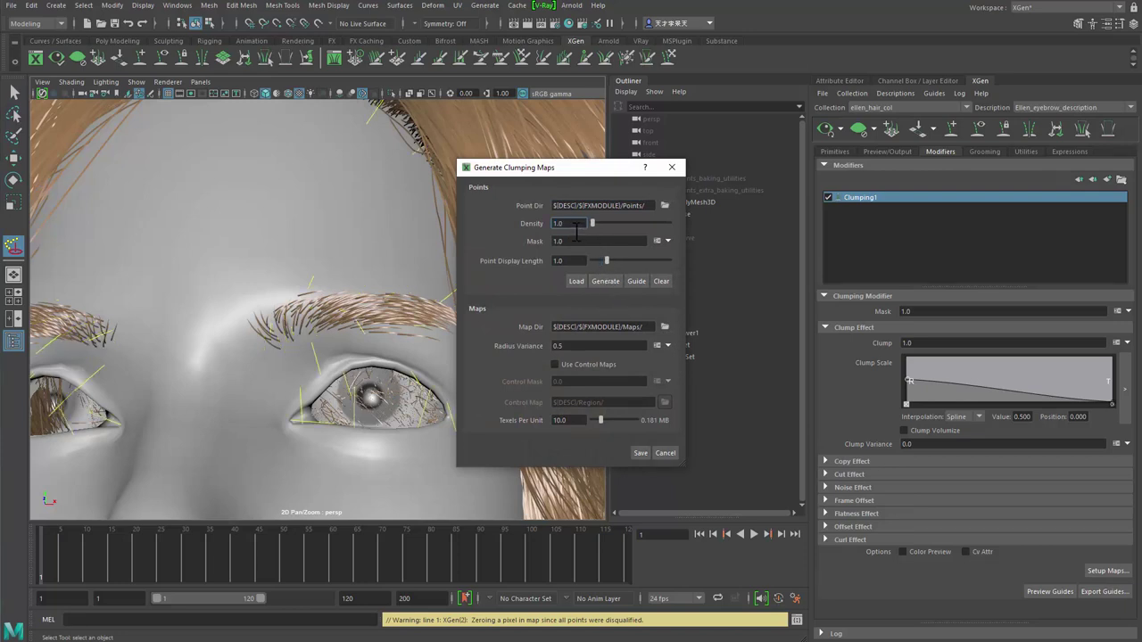
{"action": "left_click", "coordinate": [607, 282]}
{"action": "type", "text": "4"}
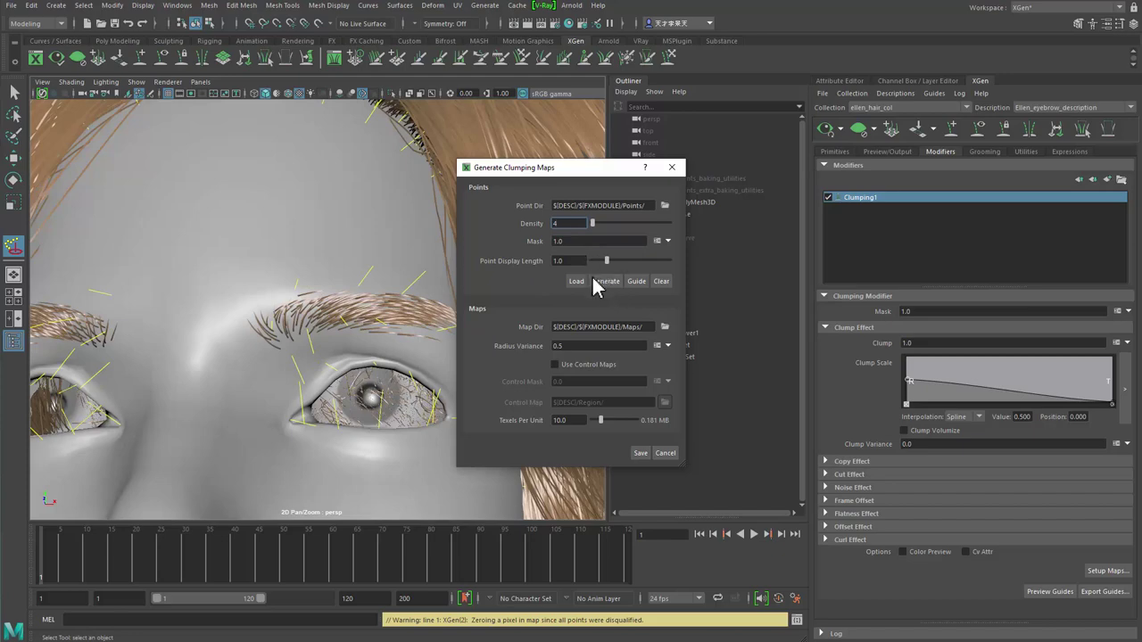
{"action": "left_click", "coordinate": [600, 284]}
{"action": "left_click", "coordinate": [640, 454]}
- Add a point to the clump scale curve at position 0.332 with a value of 0.553
{"action": "right_click_drag", "start_coordinate": [415, 367], "coordinate": [359, 365], "text": "alt"}
{"action": "left_click_drag", "start_coordinate": [358, 379], "coordinate": [412, 395], "text": "alt"}
{"action": "right_click_drag", "start_coordinate": [384, 392], "coordinate": [437, 386], "text": "alt"}
{"action": "left_click_drag", "start_coordinate": [437, 386], "coordinate": [416, 389], "text": "alt"}
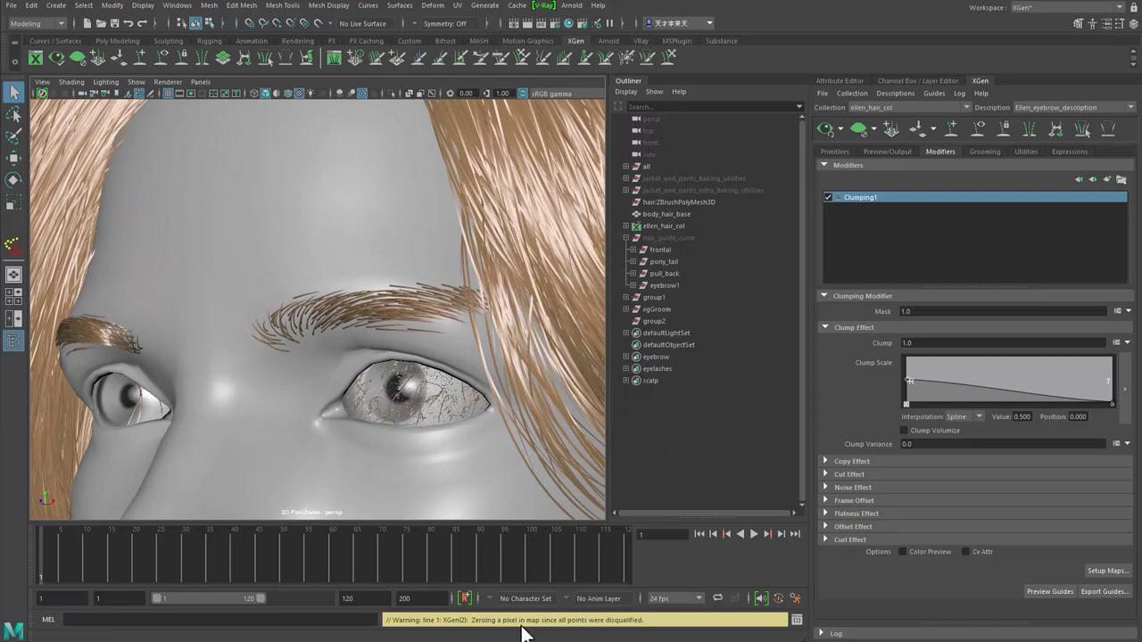
{"action": "left_click_drag", "start_coordinate": [381, 425], "coordinate": [432, 423], "text": "alt"}
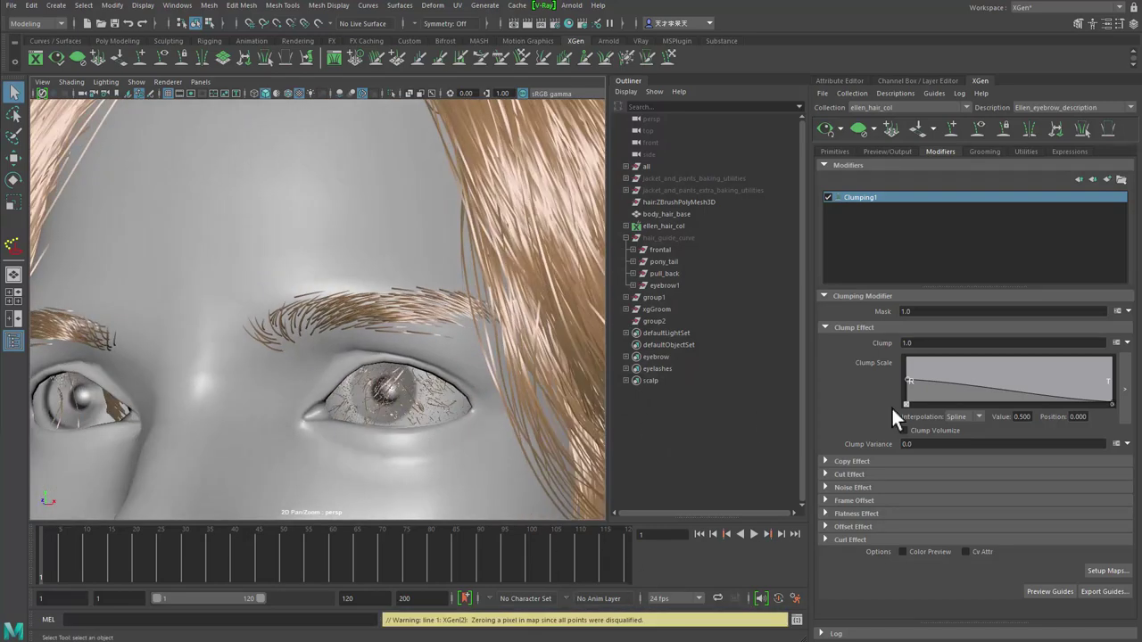
{"action": "mouse_move", "coordinate": [980, 390]}
{"action": "left_mouse_down"}
{"action": "mouse_move", "coordinate": [978, 361]}
{"action": "mouse_move", "coordinate": [975, 379]}
{"action": "left_mouse_up"}
- Regenerate the clumping points with a density of 2 and save the clumping maps
{"action": "left_click", "coordinate": [1106, 571]}
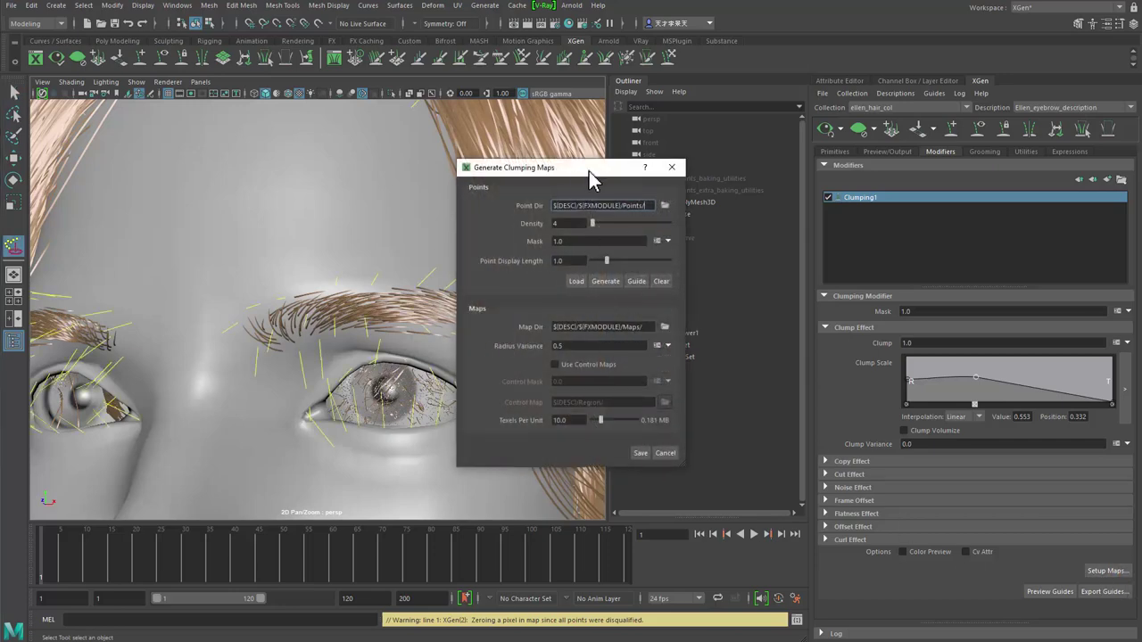
{"action": "left_click_drag", "start_coordinate": [604, 169], "coordinate": [624, 174]}
{"action": "key", "text": "Tab"}
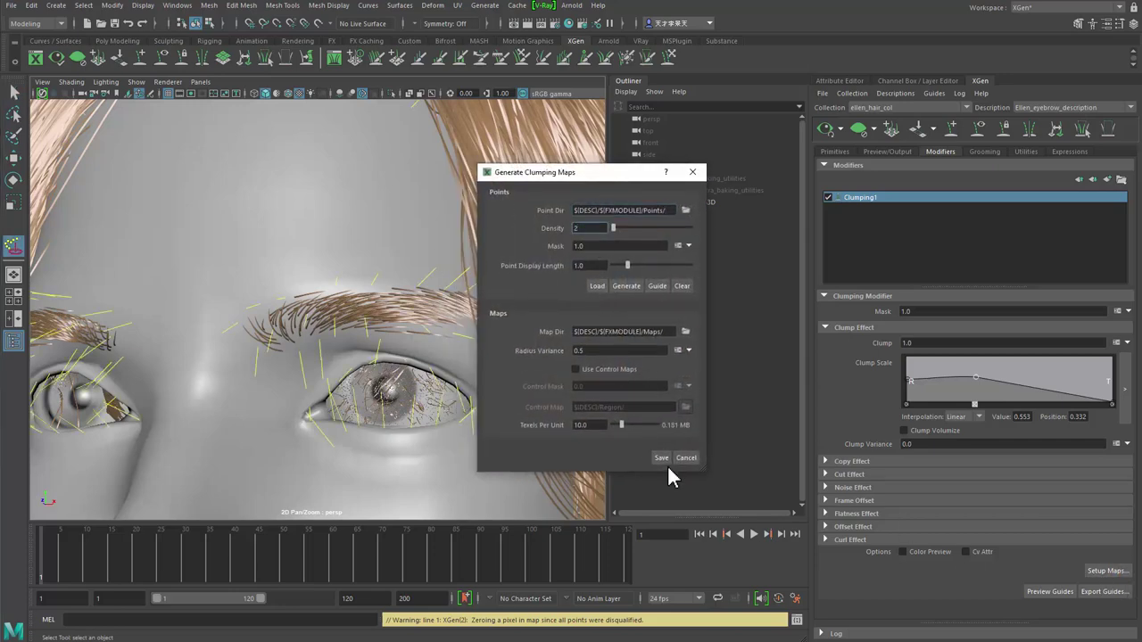
{"action": "left_click", "coordinate": [627, 287]}
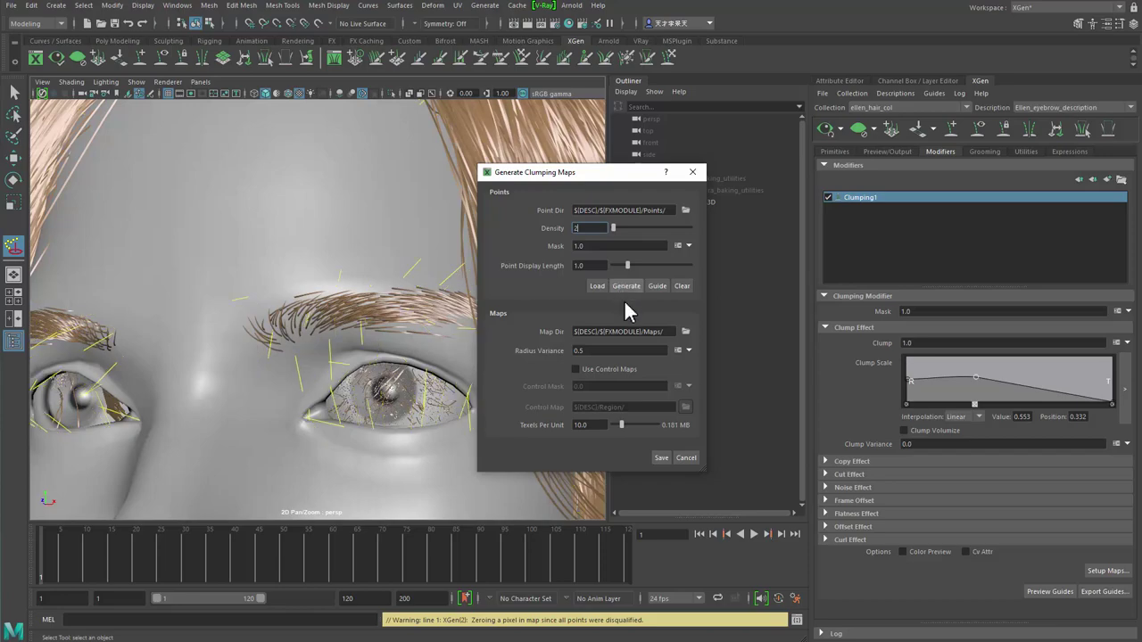
{"action": "left_click", "coordinate": [663, 458]}
- Examine the clumped eyebrows from several angles, from full-head distance to close up
{"action": "left_click_drag", "start_coordinate": [481, 373], "coordinate": [420, 387], "text": "alt"}
{"action": "right_click_drag", "start_coordinate": [420, 387], "coordinate": [277, 341], "text": "alt"}
{"action": "left_click_drag", "start_coordinate": [277, 342], "coordinate": [236, 357], "text": "alt"}
{"action": "right_click_drag", "start_coordinate": [237, 357], "coordinate": [469, 458], "text": "alt"}
{"action": "left_click_drag", "start_coordinate": [470, 458], "coordinate": [453, 411], "text": "alt"}
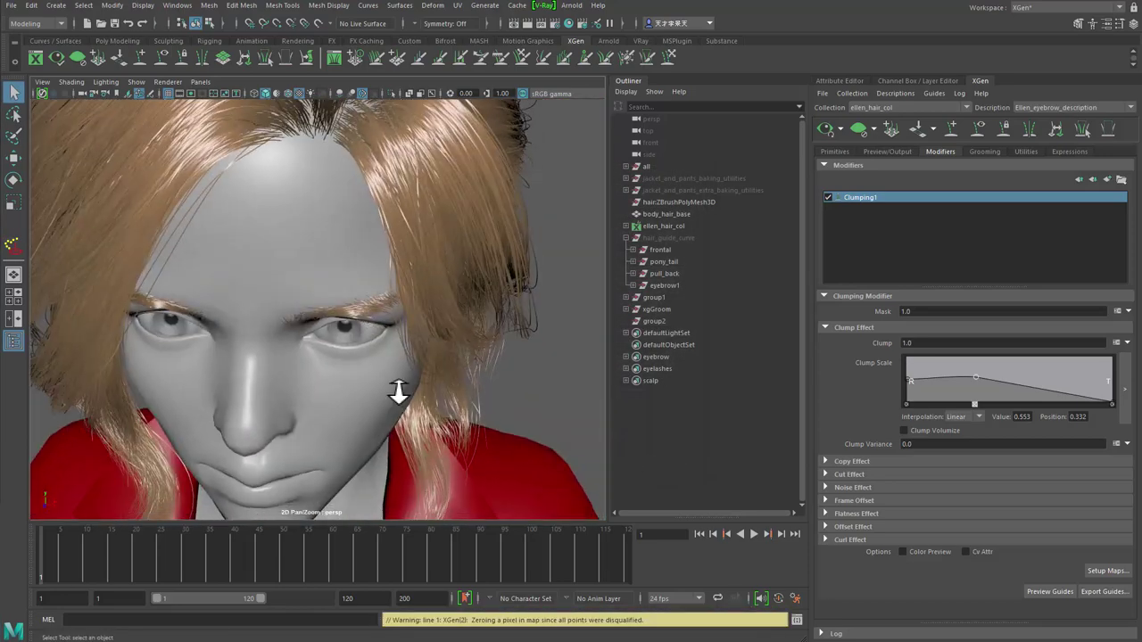
{"action": "right_click_drag", "start_coordinate": [452, 412], "coordinate": [481, 441], "text": "alt"}
{"action": "left_click_drag", "start_coordinate": [482, 442], "coordinate": [267, 347], "text": "alt"}
{"action": "right_click_drag", "start_coordinate": [306, 353], "coordinate": [247, 383], "text": "alt"}
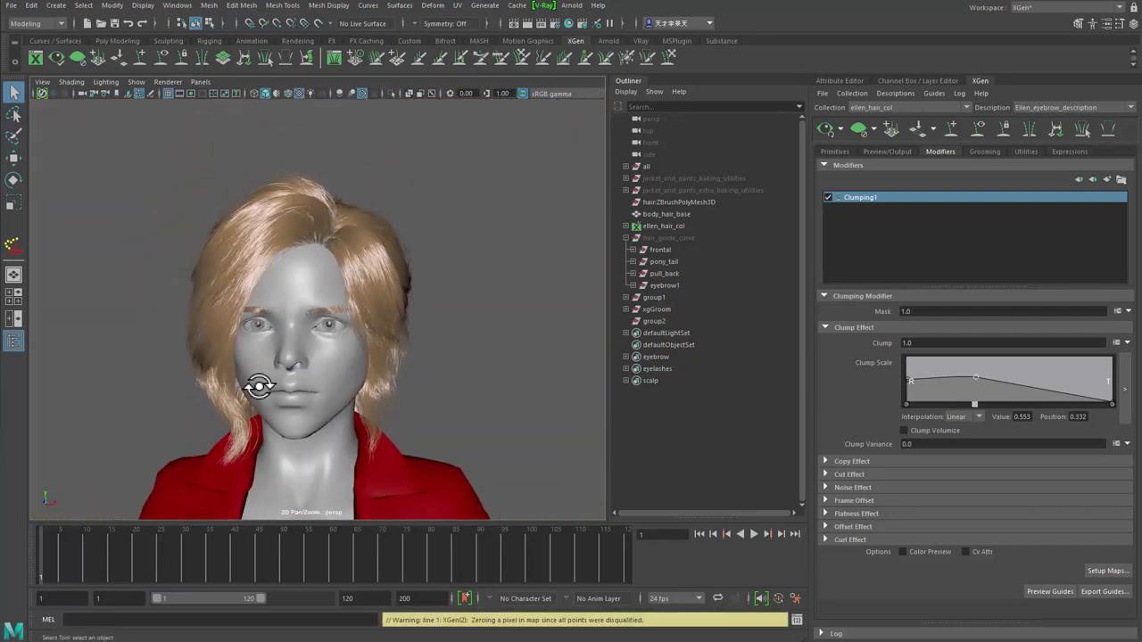
{"action": "left_click_drag", "start_coordinate": [247, 382], "coordinate": [294, 340], "text": "alt"}
{"action": "right_click_drag", "start_coordinate": [357, 355], "coordinate": [400, 361], "text": "alt"}
{"action": "left_click_drag", "start_coordinate": [399, 361], "coordinate": [362, 339], "text": "alt"}
{"action": "right_click_drag", "start_coordinate": [321, 343], "coordinate": [384, 359], "text": "alt"}
{"action": "left_click_drag", "start_coordinate": [385, 360], "coordinate": [581, 331], "text": "alt"}
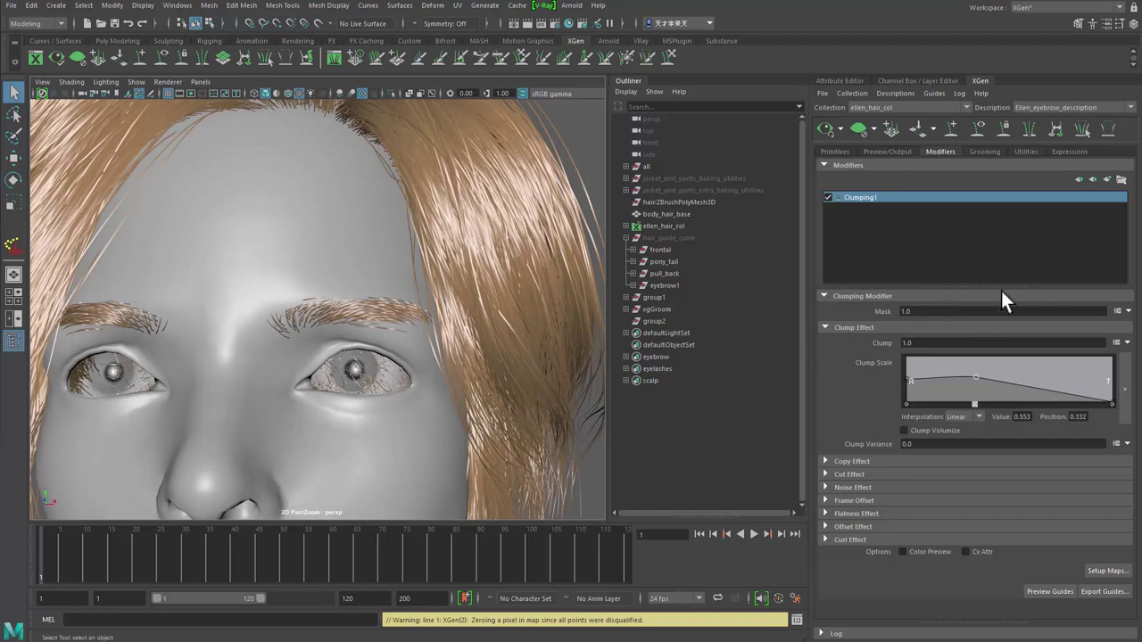
- Delete the eyebrow description's Clumping modifier and add a fresh Clumping modifier in its place
{"action": "left_click", "coordinate": [1062, 233]}
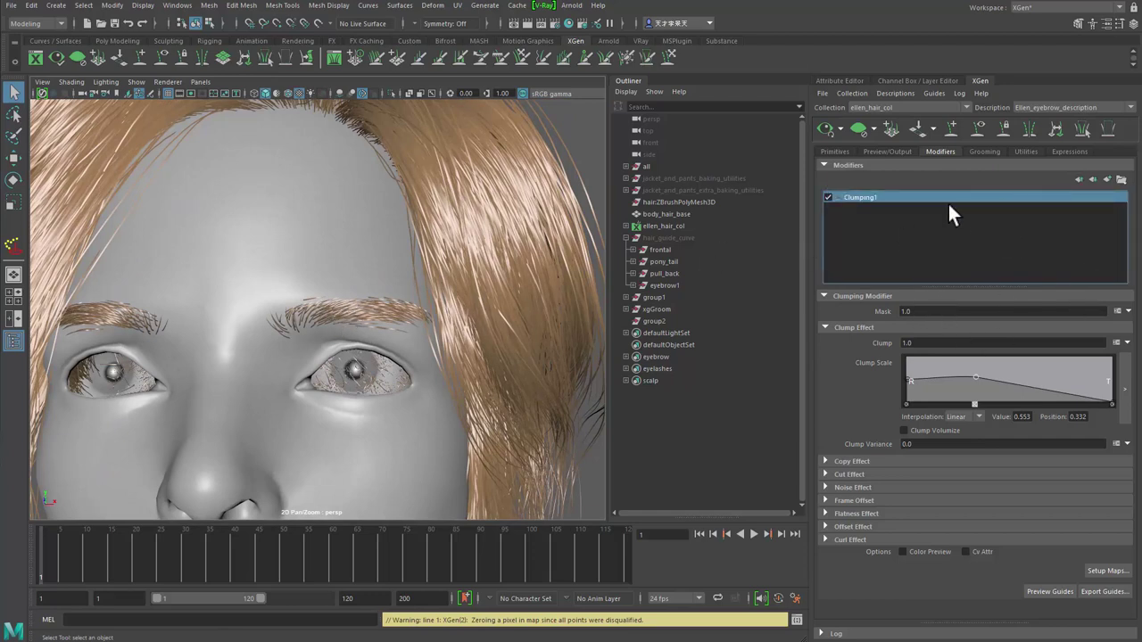
{"action": "right_click", "coordinate": [949, 200]}
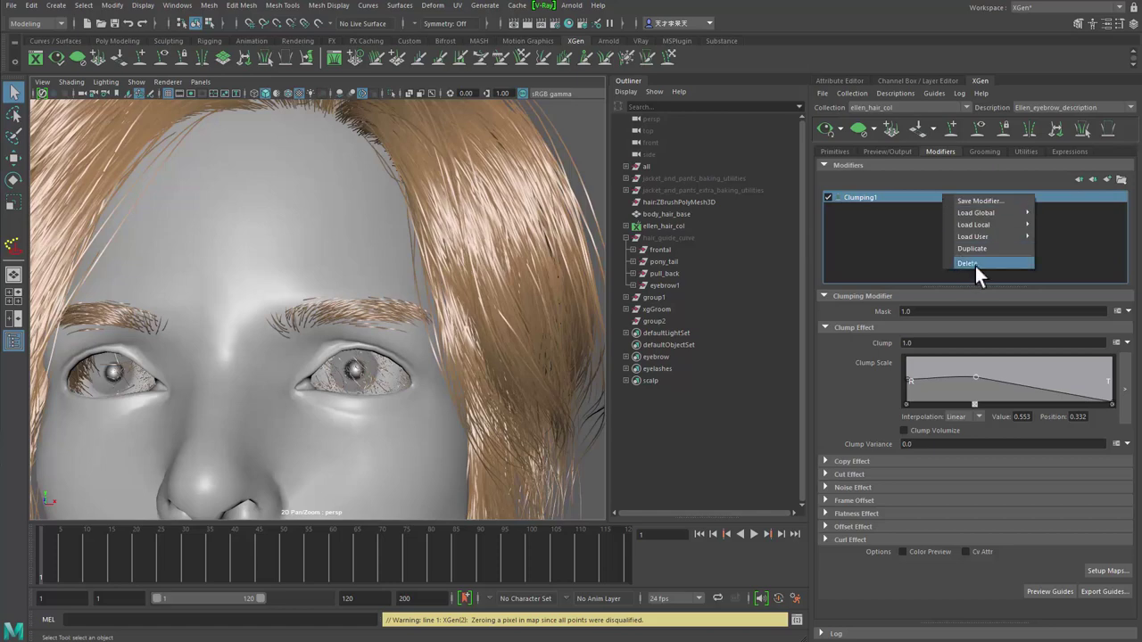
{"action": "left_click", "coordinate": [971, 263]}
{"action": "left_click_drag", "start_coordinate": [307, 340], "coordinate": [329, 344], "text": "alt"}
{"action": "right_click_drag", "start_coordinate": [329, 344], "coordinate": [423, 346], "text": "alt"}
{"action": "left_click", "coordinate": [1107, 180]}
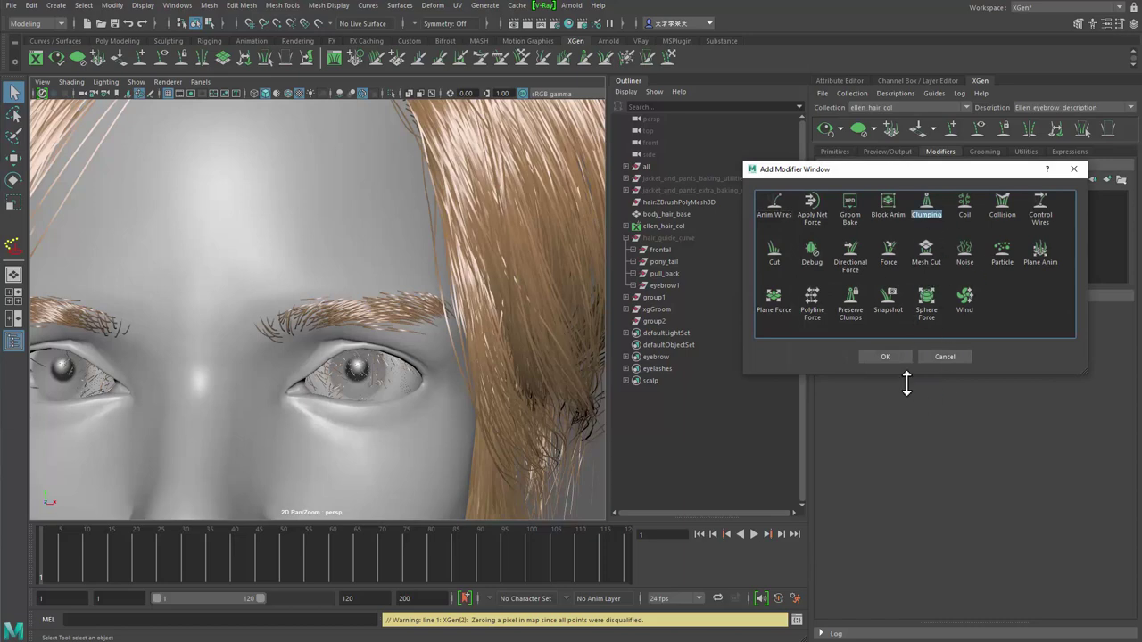
{"action": "left_click", "coordinate": [887, 357]}
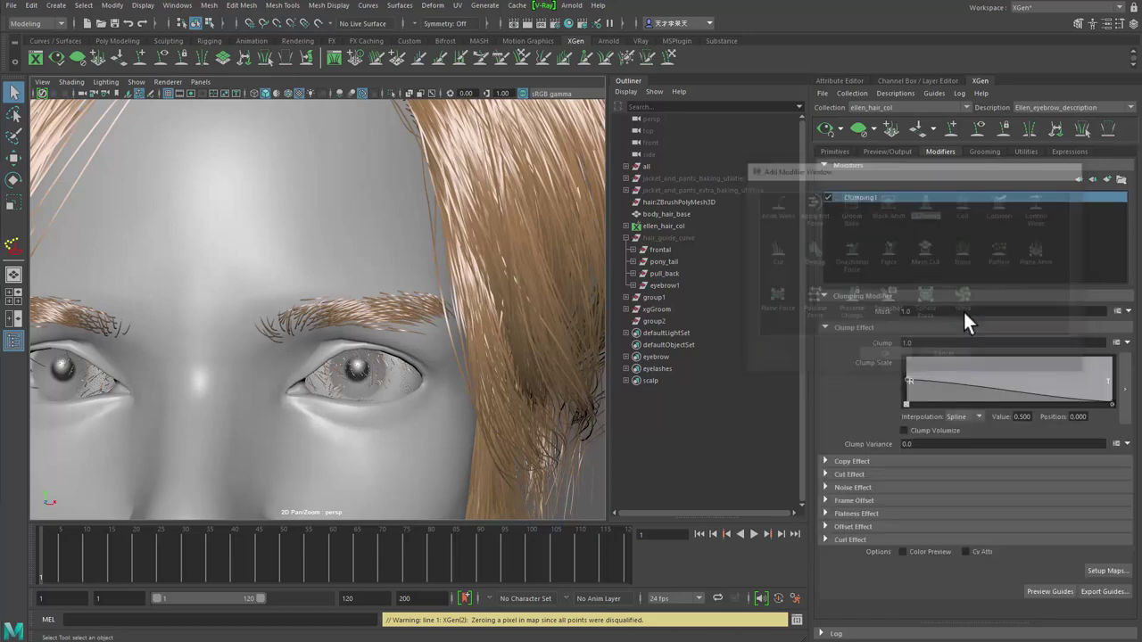
- Generate clumping points with a density of 1.0 for the new Clumping modifier and save its maps
{"action": "left_click", "coordinate": [1106, 570]}
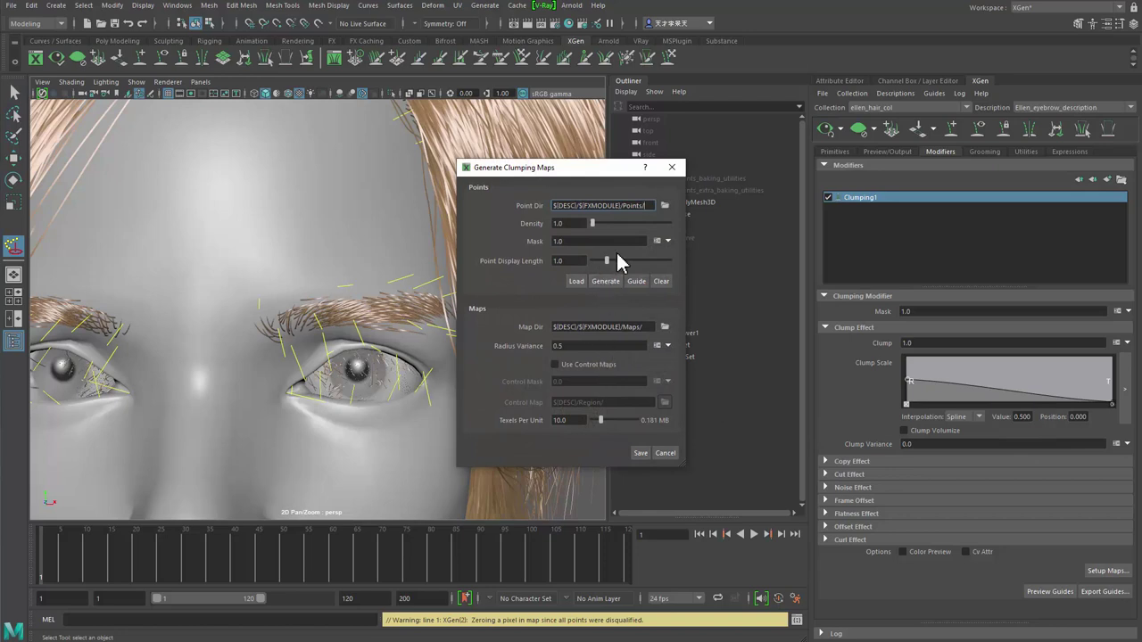
{"action": "left_click", "coordinate": [592, 224]}
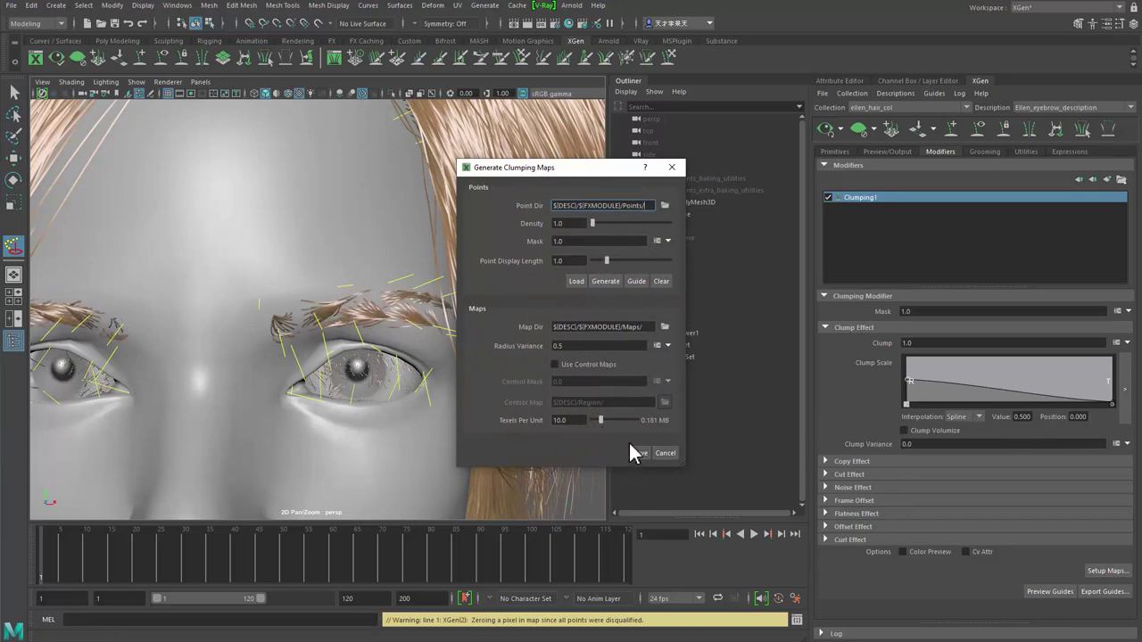
{"action": "left_click", "coordinate": [608, 280]}
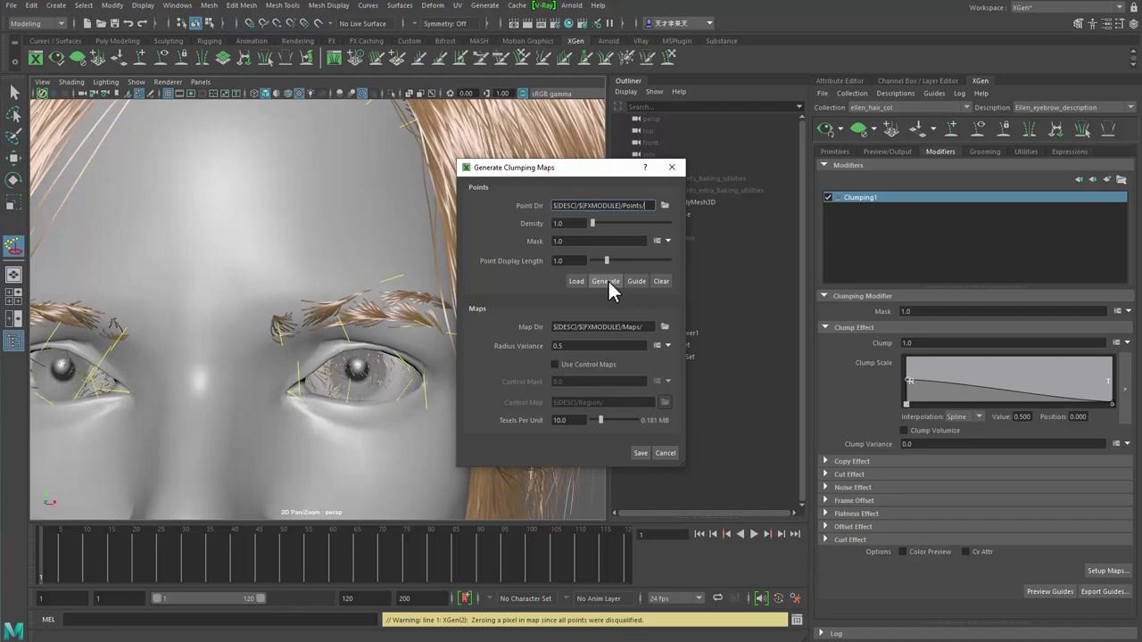
{"action": "left_click", "coordinate": [639, 452]}
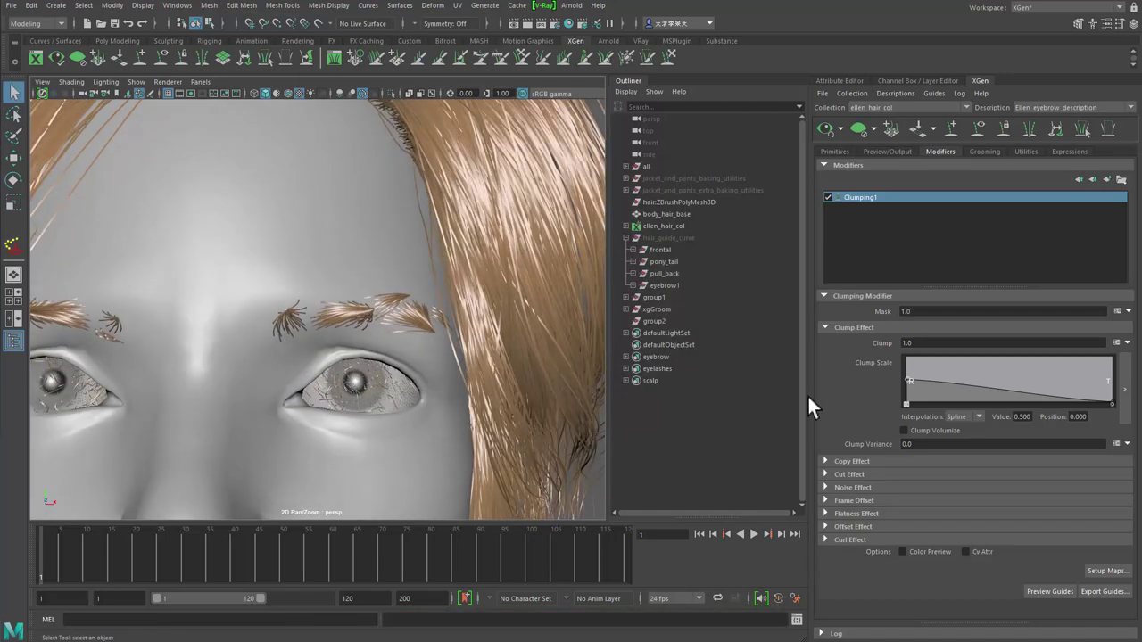
- Adjust the tip end of the clump scale curve, first to 0.342 and finally to 0.276
{"action": "mouse_move", "coordinate": [1111, 403]}
{"action": "left_mouse_down"}
{"action": "mouse_move", "coordinate": [1119, 409]}
{"action": "mouse_move", "coordinate": [1118, 389]}
{"action": "left_mouse_up"}
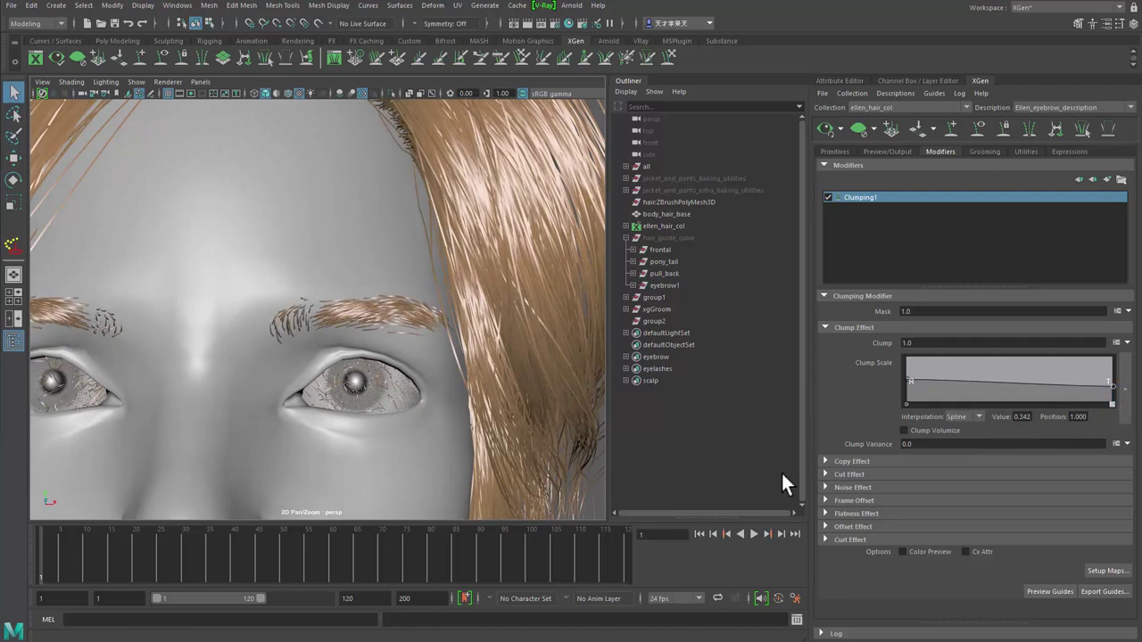
{"action": "scroll", "coordinate": [301, 401], "scroll_direction": "down", "scroll_amount": 6}
{"action": "right_click_drag", "start_coordinate": [302, 401], "coordinate": [419, 430], "text": "alt"}
{"action": "left_click_drag", "start_coordinate": [419, 430], "coordinate": [489, 409], "text": "alt"}
{"action": "left_click", "coordinate": [911, 381]}
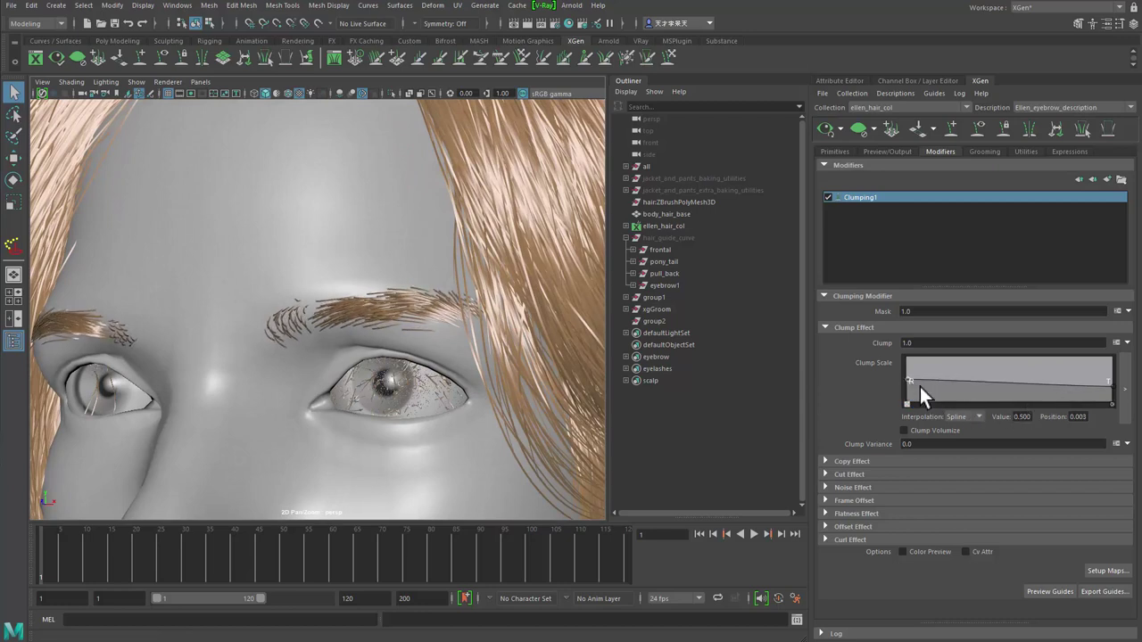
{"action": "left_click_drag", "start_coordinate": [916, 381], "coordinate": [913, 410]}
{"action": "left_click_drag", "start_coordinate": [1116, 408], "coordinate": [1116, 402]}
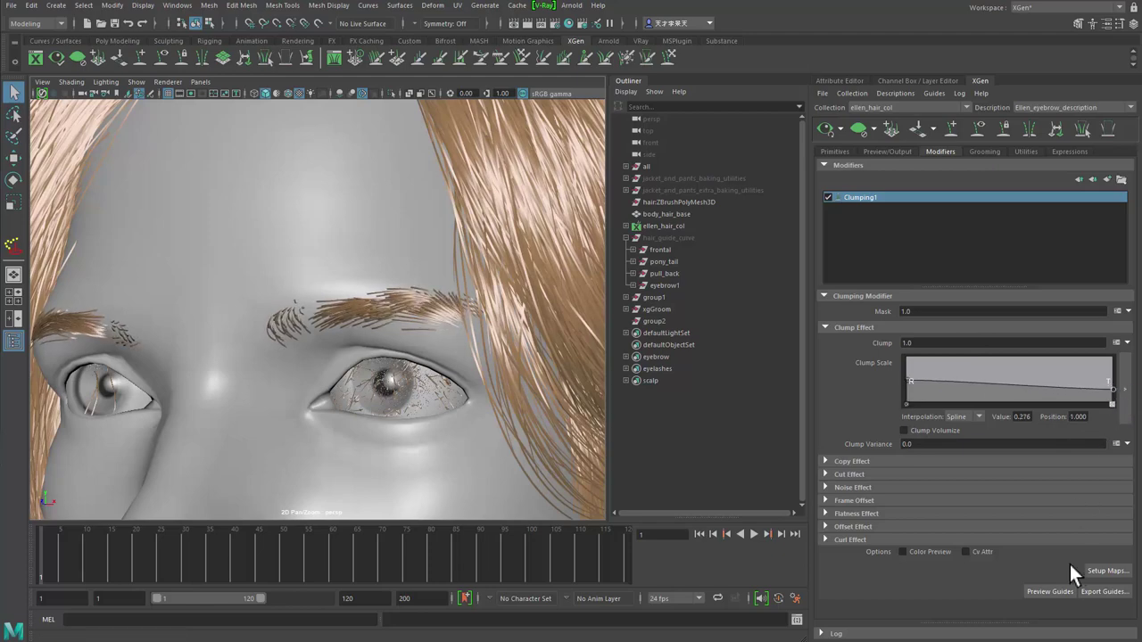
- Delete the Clumping modifier from the eyebrow description and refresh the hair preview
{"action": "scroll", "coordinate": [428, 370], "scroll_direction": "down", "scroll_amount": 10}
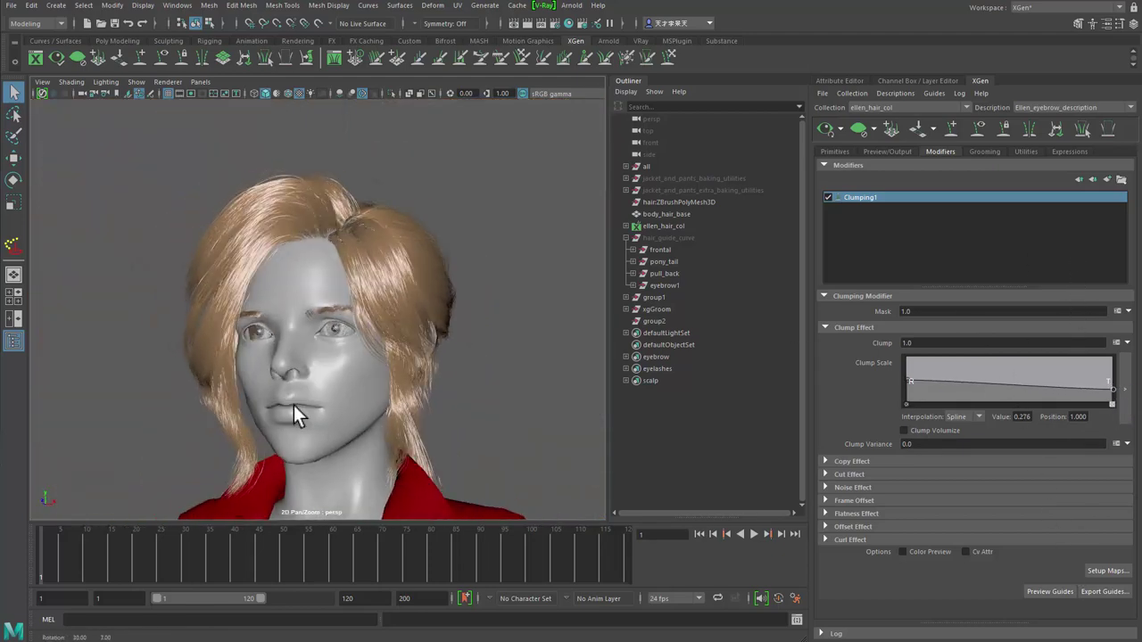
{"action": "right_click_drag", "start_coordinate": [293, 405], "coordinate": [475, 441], "text": "alt"}
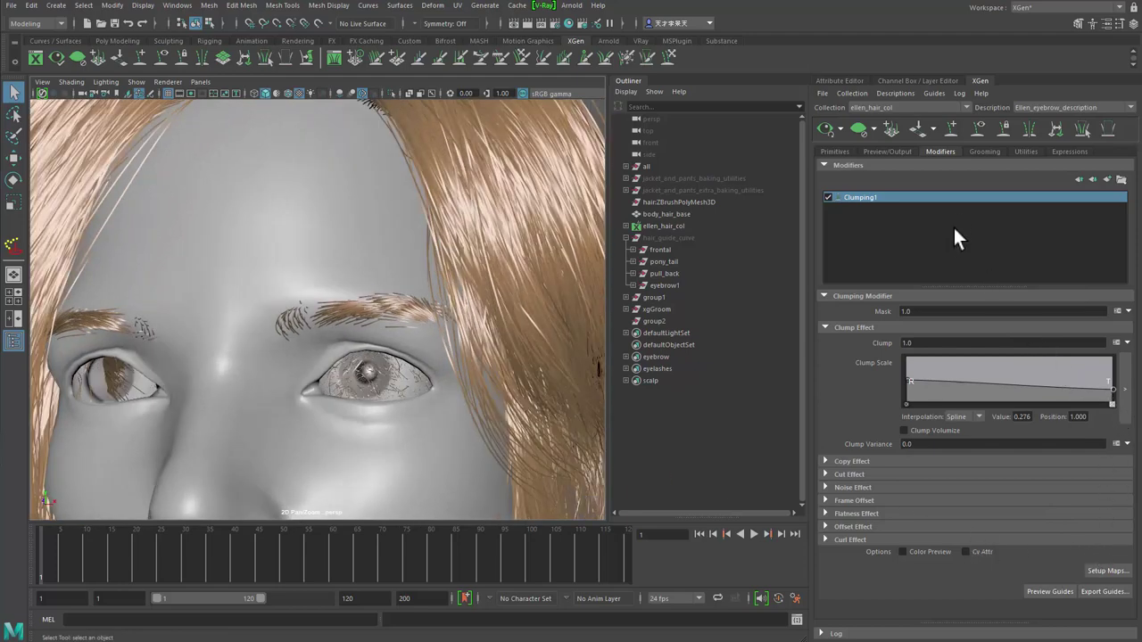
{"action": "right_click", "coordinate": [962, 197]}
{"action": "left_click", "coordinate": [983, 263]}
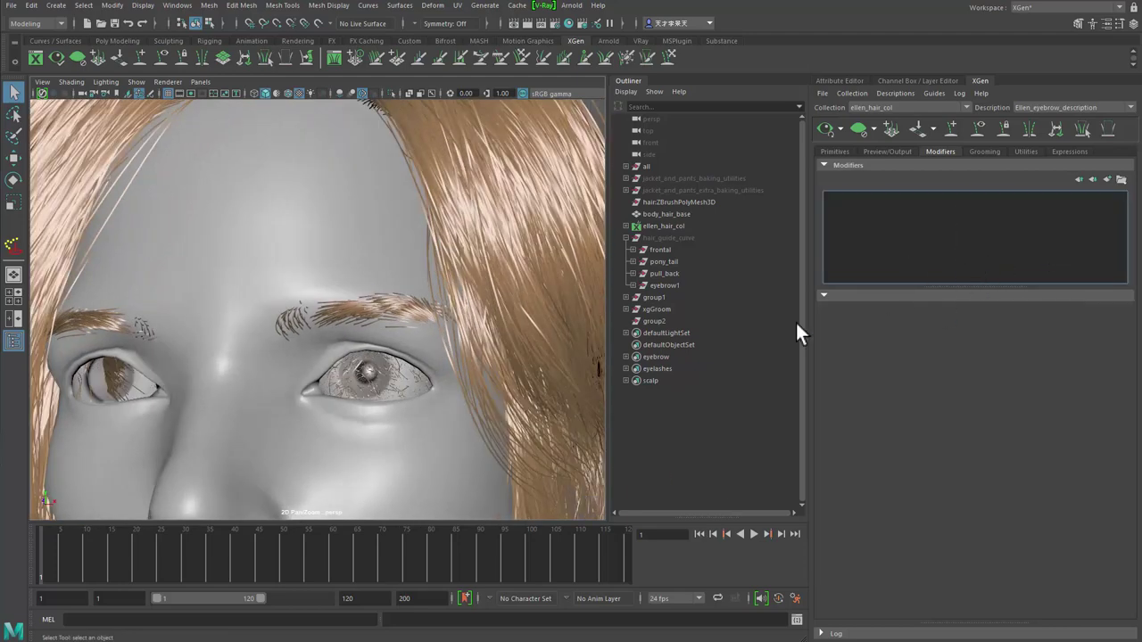
{"action": "left_click_drag", "start_coordinate": [355, 325], "coordinate": [419, 332], "text": "alt"}
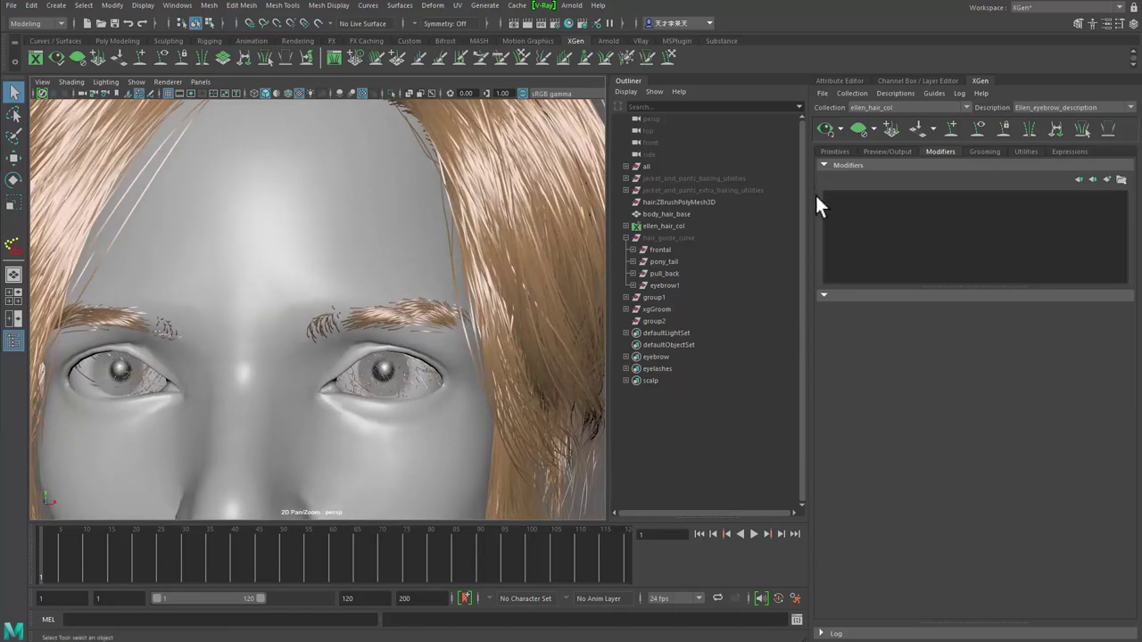
{"action": "left_click_drag", "start_coordinate": [578, 308], "coordinate": [536, 322], "text": "alt"}
{"action": "left_click", "coordinate": [831, 134]}
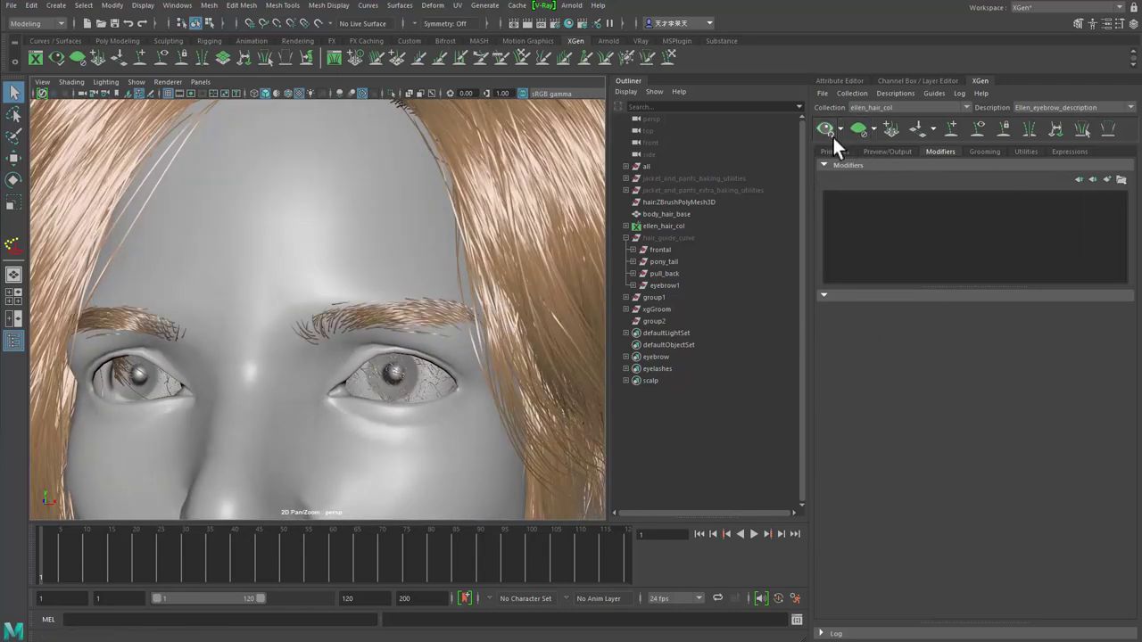
{"action": "left_click_drag", "start_coordinate": [398, 415], "coordinate": [390, 351], "text": "alt"}
{"action": "right_click_drag", "start_coordinate": [390, 350], "coordinate": [471, 317], "text": "alt"}
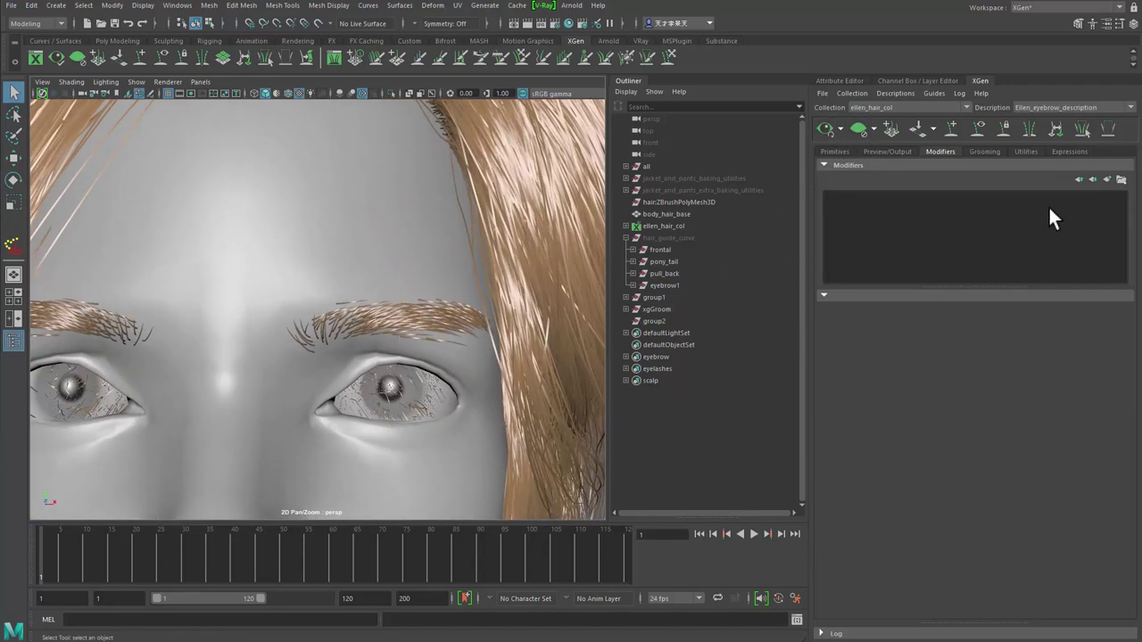
- Add a Noise modifier to the eyebrow description
{"action": "left_click", "coordinate": [1117, 180]}
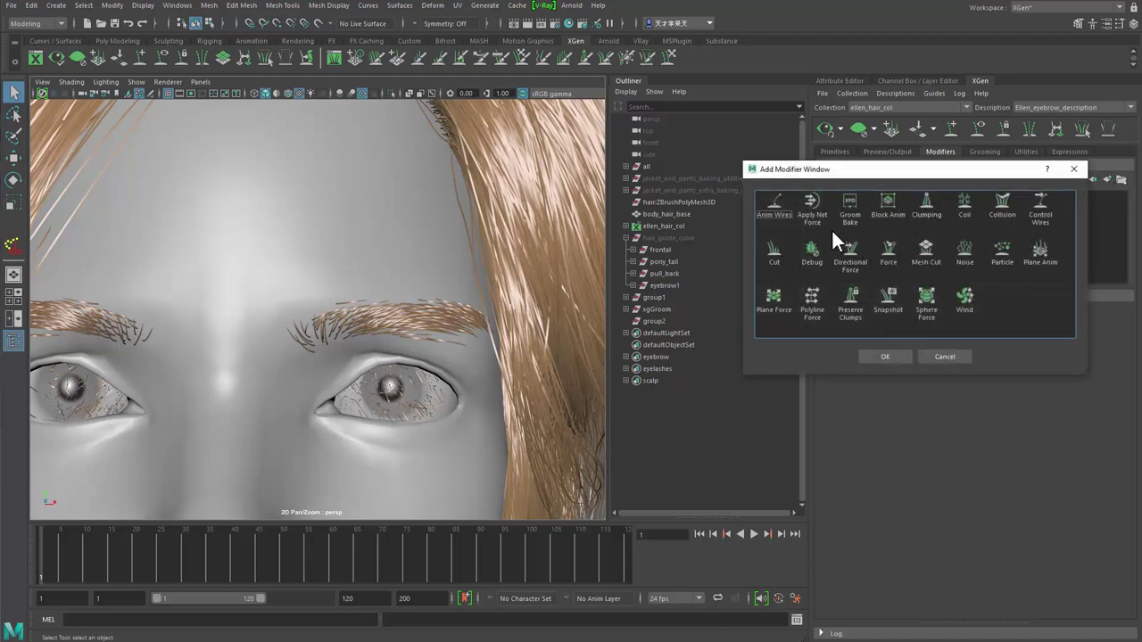
{"action": "left_click", "coordinate": [878, 357]}
{"action": "right_click_drag", "start_coordinate": [499, 401], "coordinate": [526, 424], "text": "alt"}
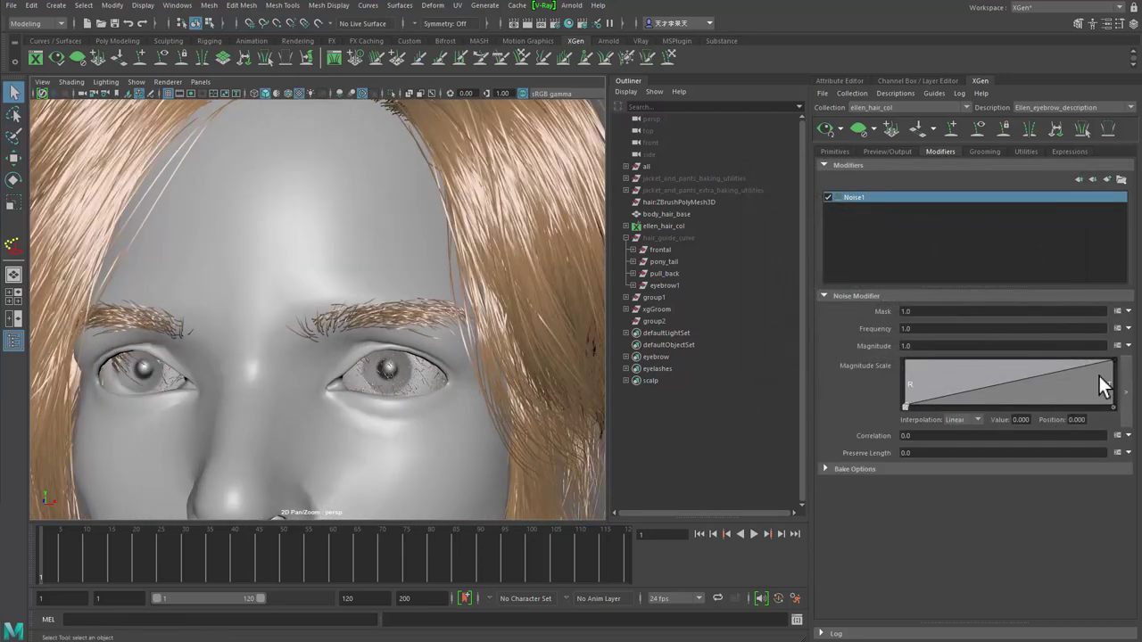
- Try a noise frequency of 0.2, and settle on a frequency of 0.1
{"action": "left_click", "coordinate": [935, 329]}
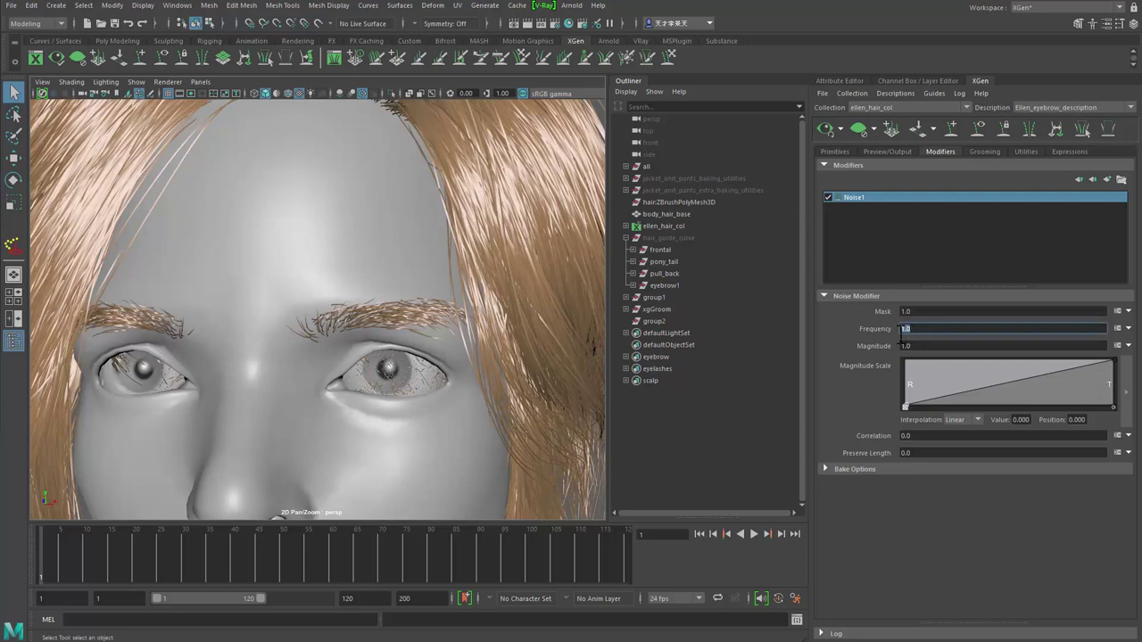
{"action": "type", "text": "0.2"}
{"action": "key", "text": "Return"}
{"action": "left_click", "coordinate": [928, 329]}
{"action": "type", "text": "0.1"}
{"action": "key", "text": "Return"}
{"action": "scroll", "coordinate": [481, 375], "scroll_direction": "up", "scroll_amount": 5}
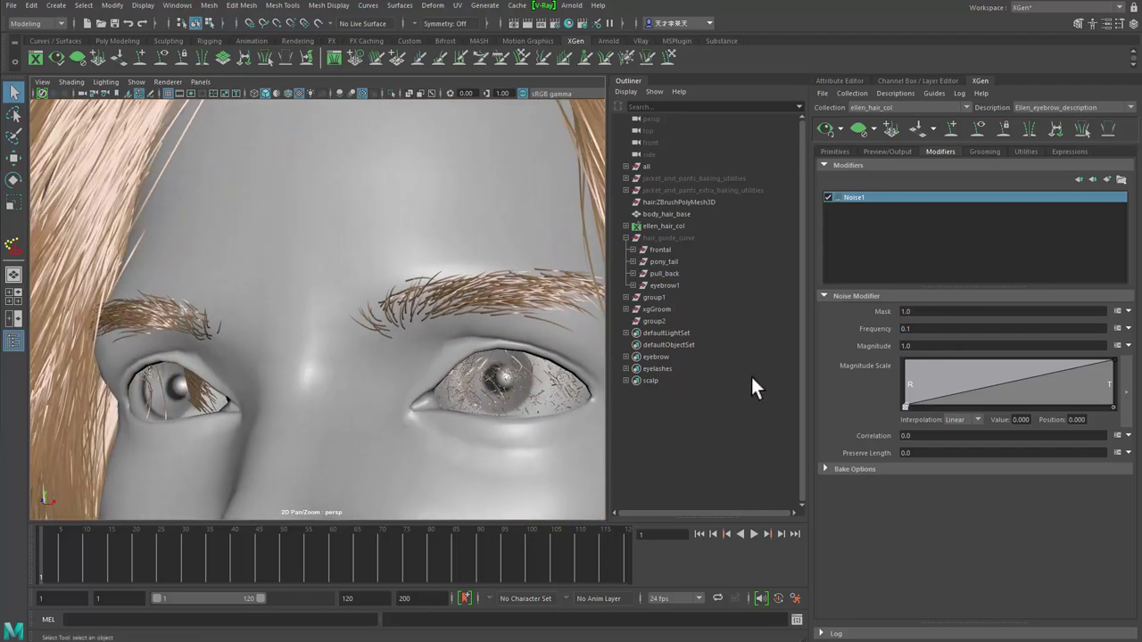
- Lower the tip end of the noise magnitude scale curve to 0.645 and further to 0.513, checking the eyebrows up close
{"action": "left_click_drag", "start_coordinate": [1121, 375], "coordinate": [1116, 385]}
{"action": "right_click_drag", "start_coordinate": [200, 356], "coordinate": [147, 370], "text": "alt"}
{"action": "left_click_drag", "start_coordinate": [196, 384], "coordinate": [301, 413], "text": "alt"}
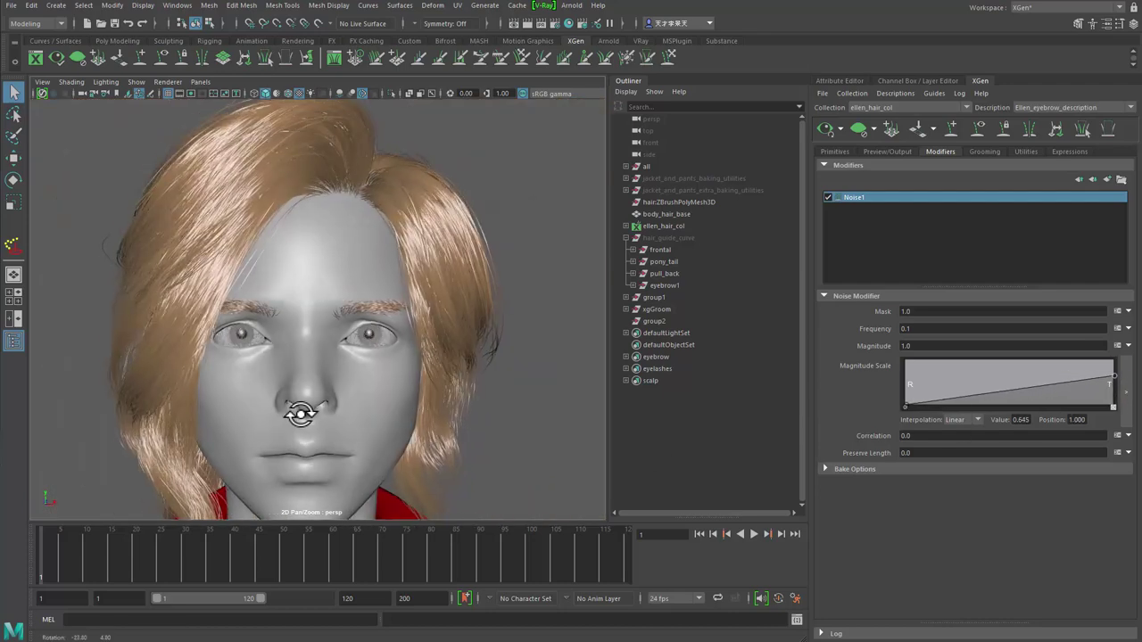
{"action": "right_click_drag", "start_coordinate": [300, 413], "coordinate": [588, 440], "text": "alt"}
{"action": "left_click_drag", "start_coordinate": [1114, 377], "coordinate": [1115, 384]}
{"action": "scroll", "coordinate": [347, 390], "scroll_direction": "down", "scroll_amount": 4}
{"action": "scroll", "coordinate": [415, 327], "scroll_direction": "up", "scroll_amount": 3}
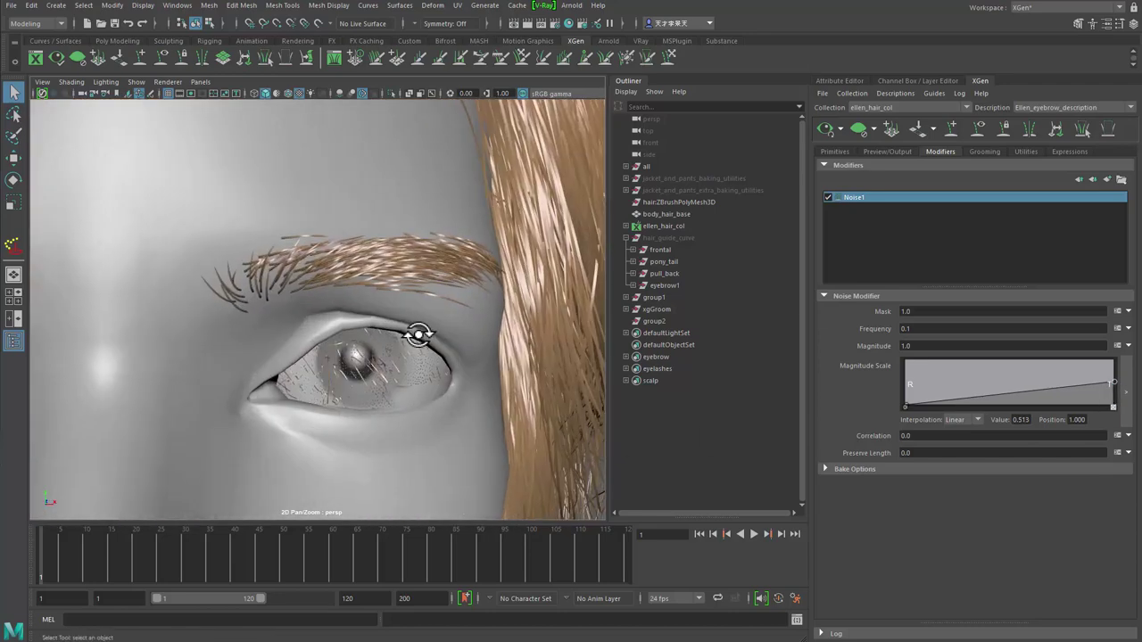
{"action": "scroll", "coordinate": [462, 326], "scroll_direction": "down", "scroll_amount": 3}
{"action": "scroll", "coordinate": [365, 330], "scroll_direction": "up", "scroll_amount": 2}
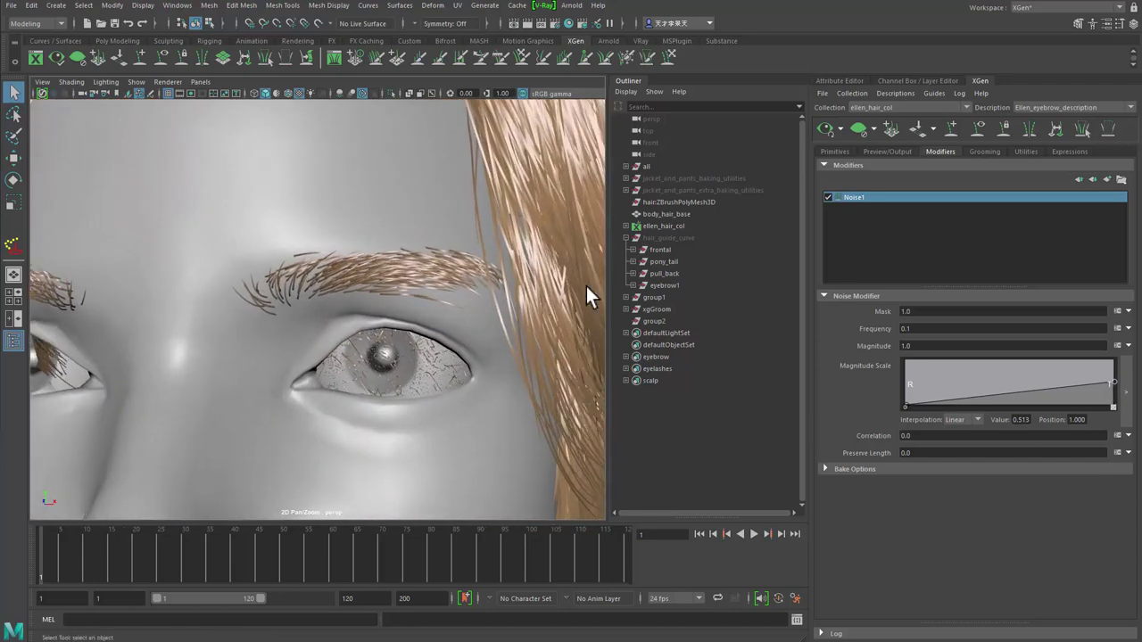
- Open the eyebrow density mask for painting, isolate the head mesh, and bring up the 3D Paint Tool's settings
{"action": "left_click", "coordinate": [834, 151]}
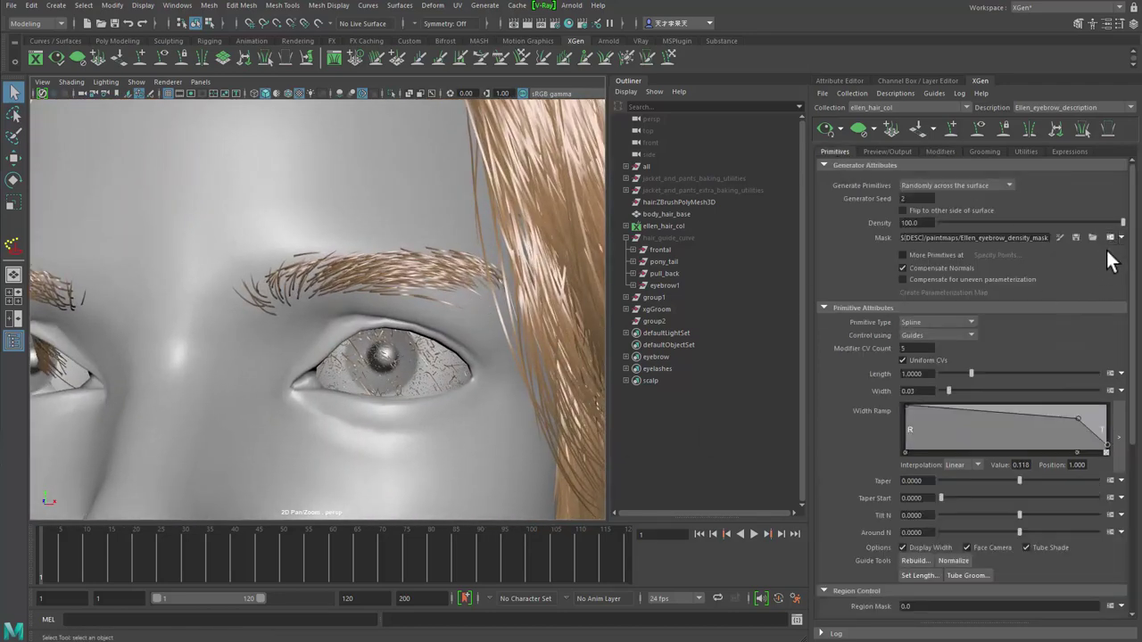
{"action": "left_click", "coordinate": [1062, 237]}
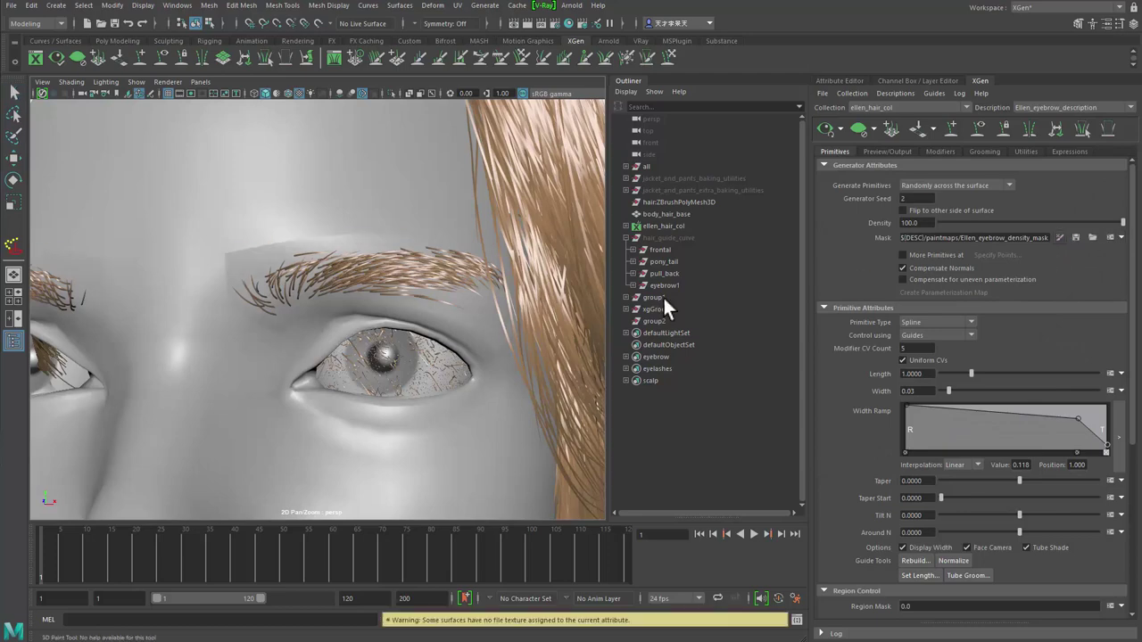
{"action": "scroll", "coordinate": [379, 316], "scroll_direction": "up", "scroll_amount": 2}
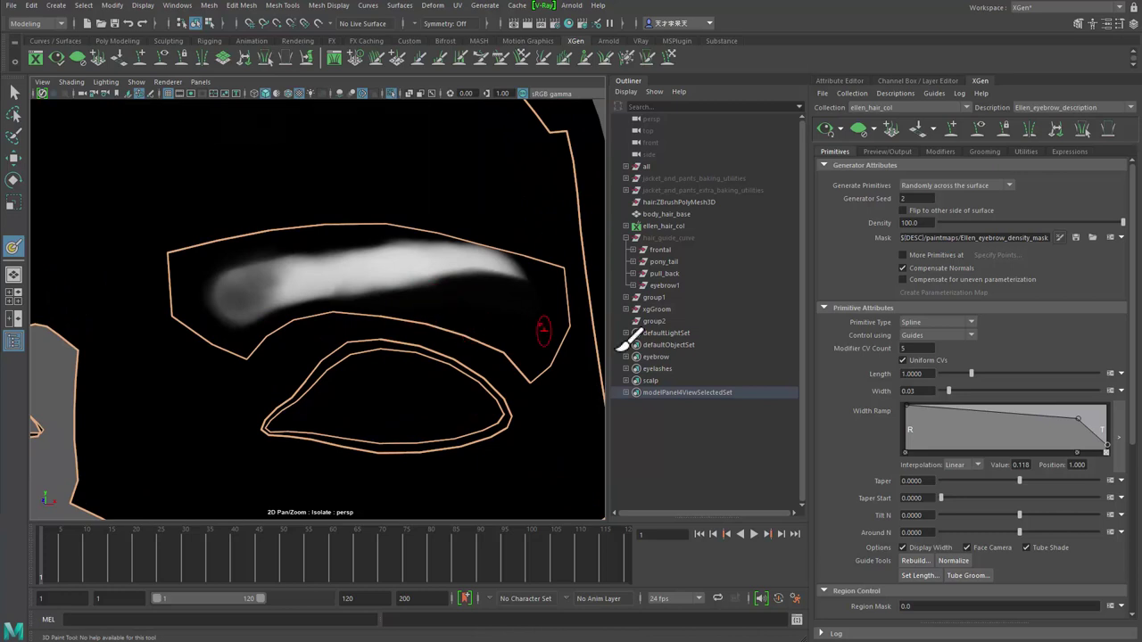
{"action": "double_click", "coordinate": [13, 249]}
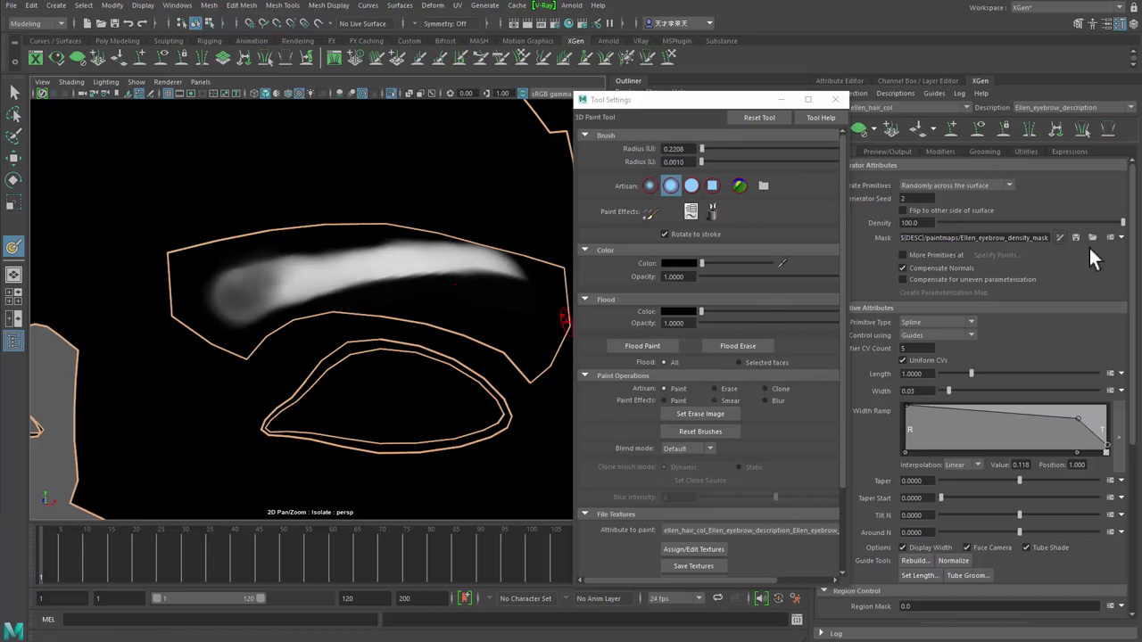
- Compare the painted density mask with the generated eyebrow hairs, checking where stray hairs grow below the brow
{"action": "scroll", "coordinate": [374, 378], "scroll_direction": "down", "scroll_amount": 3}
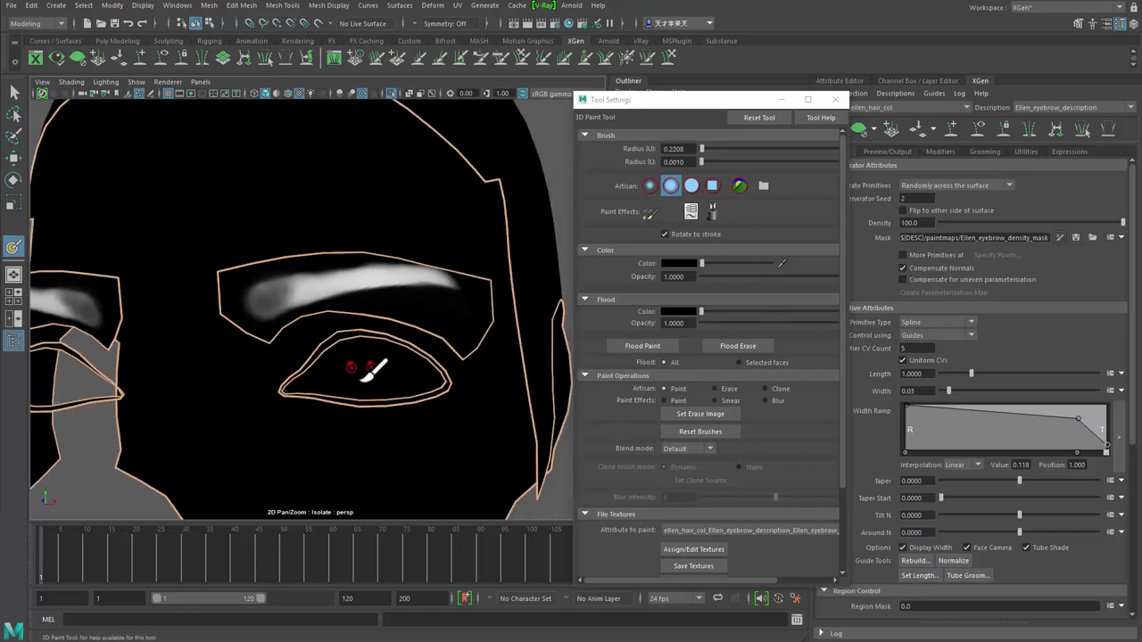
{"action": "left_click_drag", "start_coordinate": [367, 378], "coordinate": [387, 371], "text": "alt"}
{"action": "key", "text": "ctrl+1"}
{"action": "scroll", "coordinate": [415, 354], "scroll_direction": "up", "scroll_amount": 5}
{"action": "scroll", "coordinate": [378, 306], "scroll_direction": "up", "scroll_amount": 4}
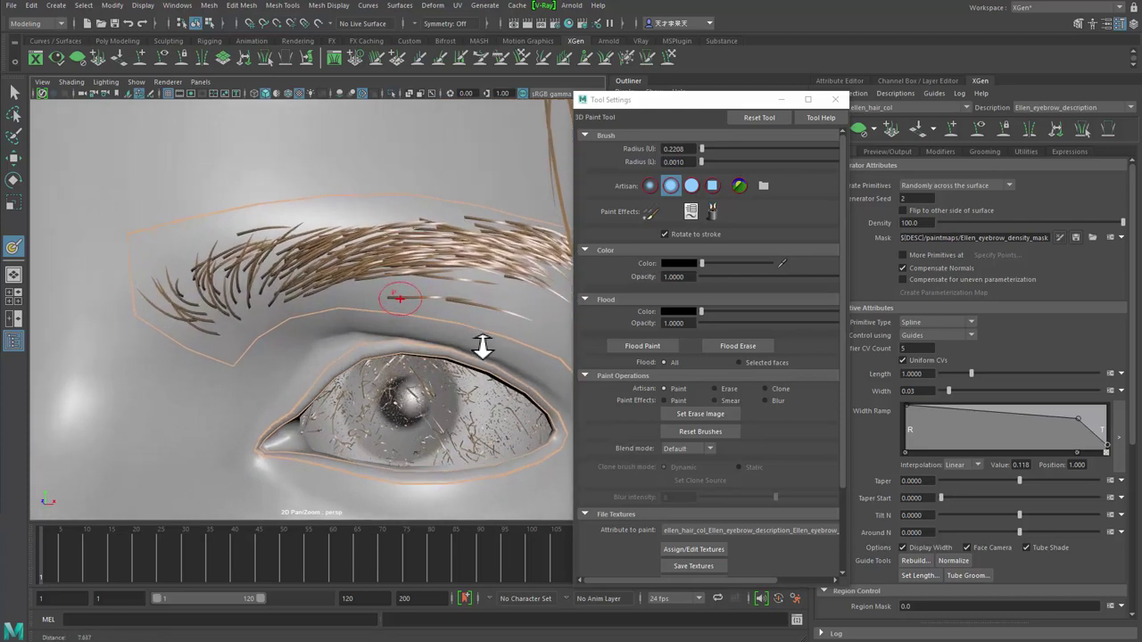
{"action": "key", "text": "ctrl+1"}
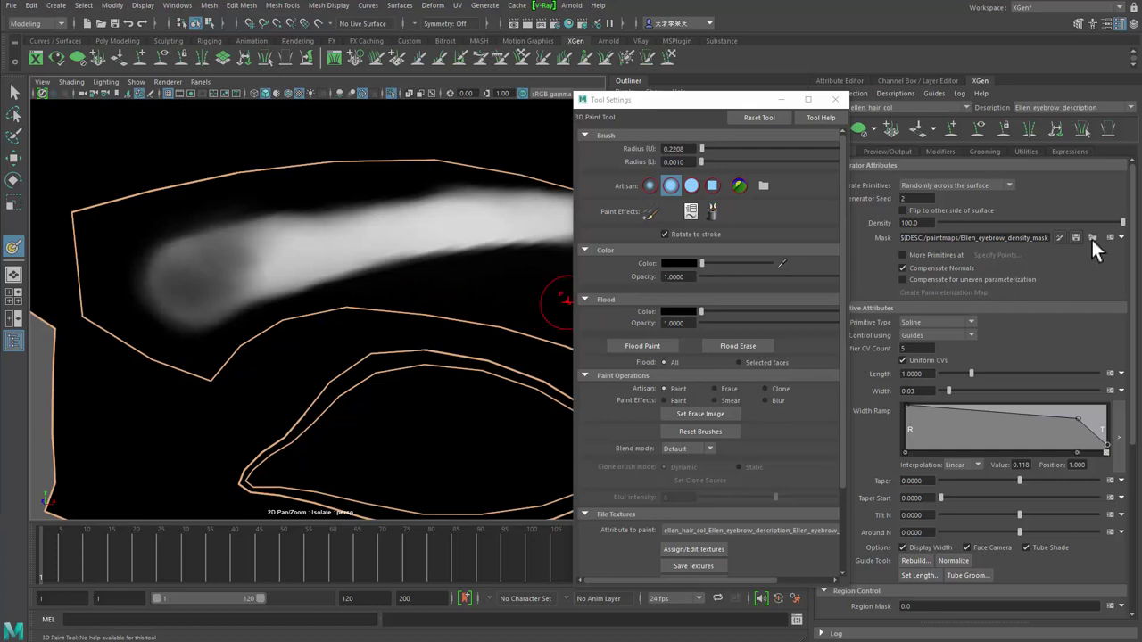
{"action": "left_click_drag", "start_coordinate": [441, 357], "coordinate": [451, 319], "text": "alt"}
{"action": "key", "text": "ctrl+1"}
{"action": "key", "text": "ctrl+1"}
{"action": "left_click_drag", "start_coordinate": [332, 279], "coordinate": [374, 299], "text": "alt"}
- Flood the entire eyebrow density mask with black and save it, refreshing the hair preview
{"action": "left_click", "coordinate": [657, 348]}
{"action": "right_click_drag", "start_coordinate": [359, 314], "coordinate": [223, 332], "text": "alt"}
{"action": "key", "text": "ctrl+1"}
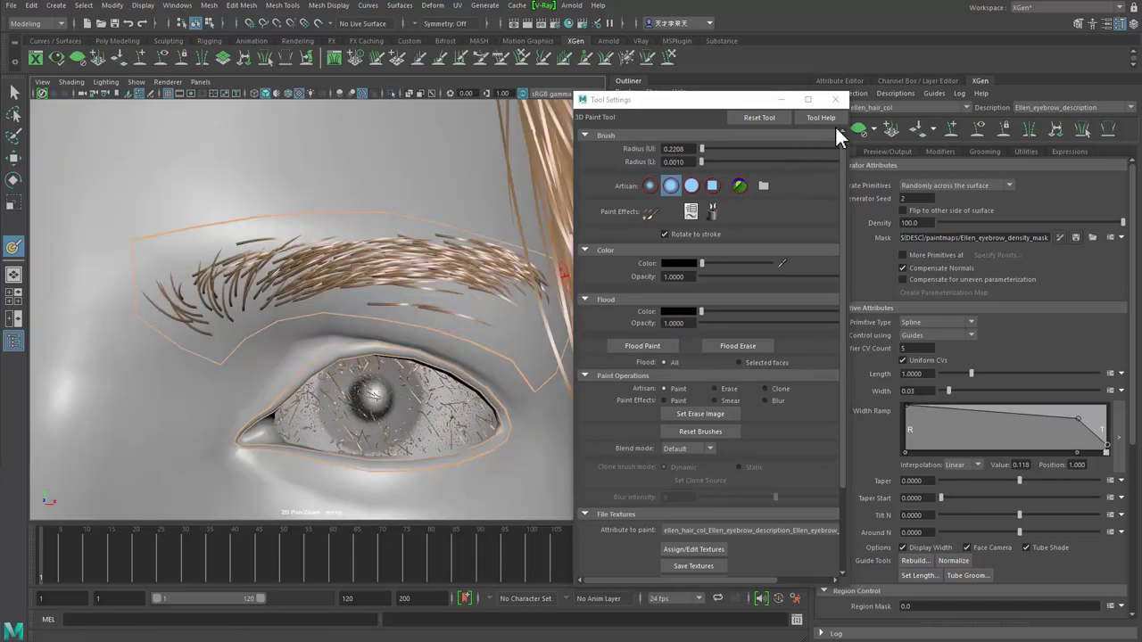
{"action": "left_click", "coordinate": [864, 131]}
{"action": "left_click_drag", "start_coordinate": [728, 102], "coordinate": [563, 121]}
{"action": "left_click", "coordinate": [828, 128]}
{"action": "left_click", "coordinate": [1076, 238]}
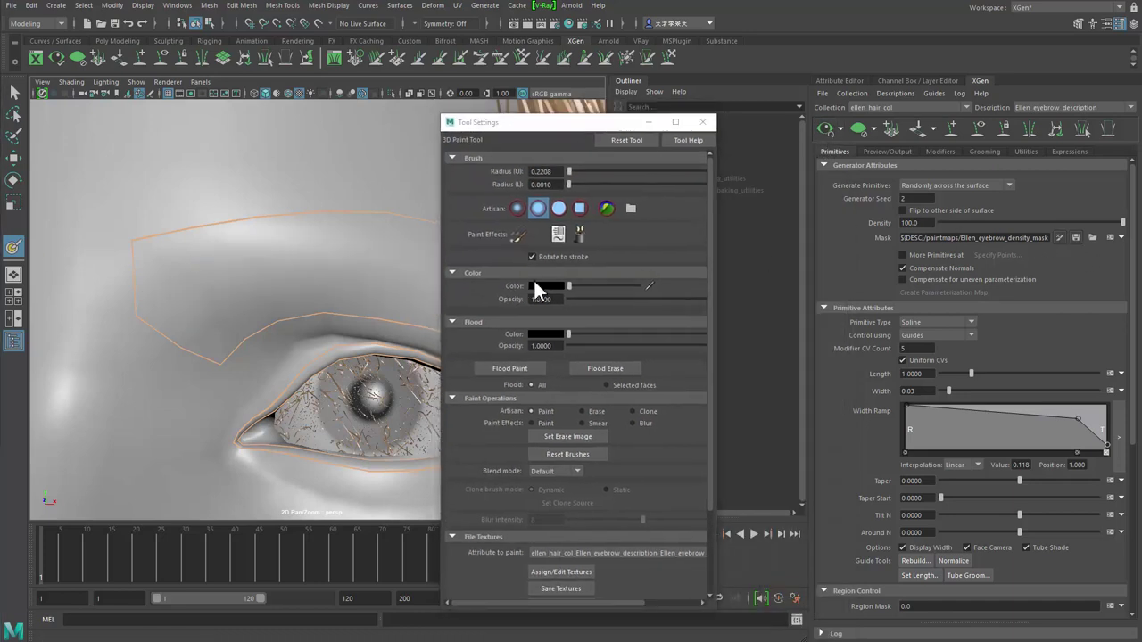
- Set the paint colour to near white and repaint the eyebrow shape on the isolated mask, from its inner end to its tail
{"action": "scroll", "coordinate": [133, 245], "scroll_direction": "up", "scroll_amount": 2}
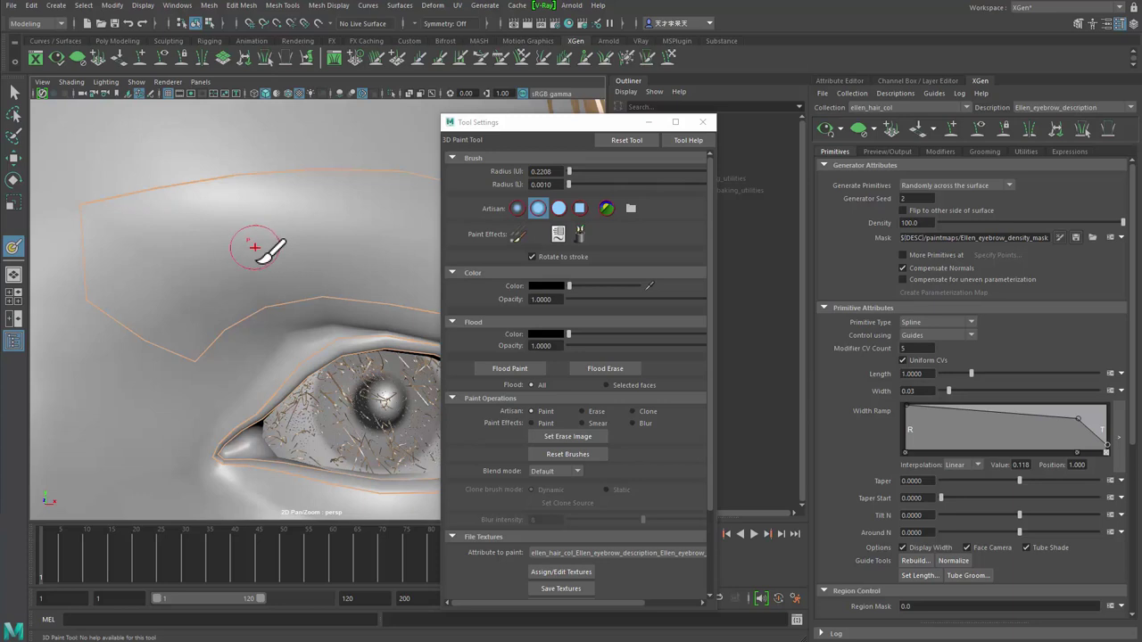
{"action": "key", "text": "ctrl+1"}
{"action": "right_click_drag", "start_coordinate": [149, 261], "coordinate": [140, 203], "text": "alt"}
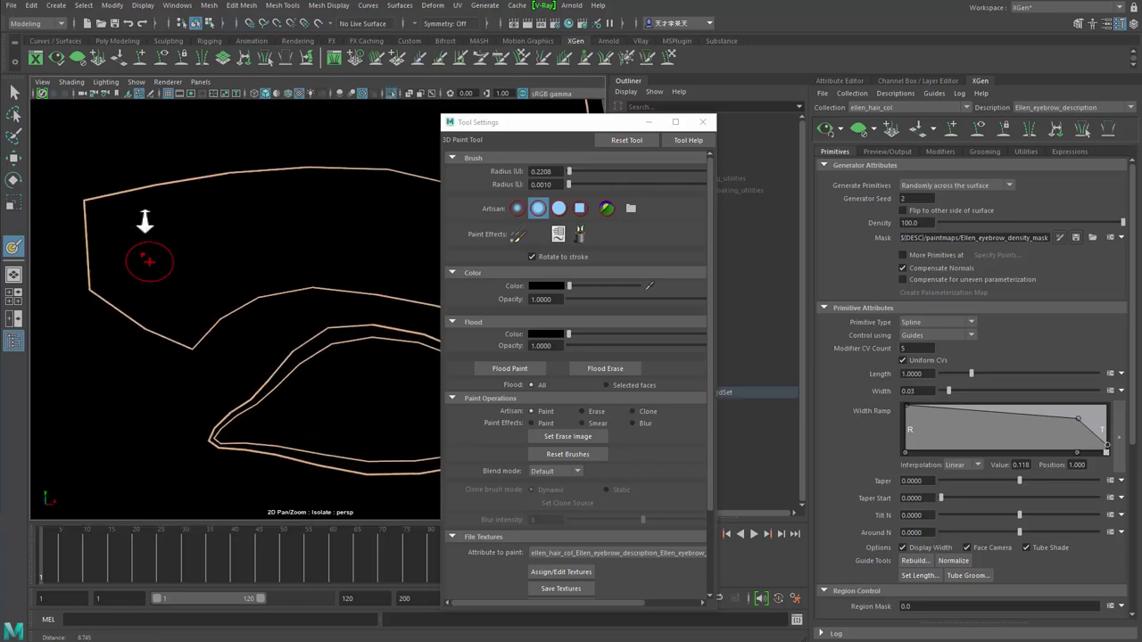
{"action": "left_click_drag", "start_coordinate": [622, 284], "coordinate": [633, 285]}
{"action": "scroll", "coordinate": [165, 308], "scroll_direction": "down", "scroll_amount": 1}
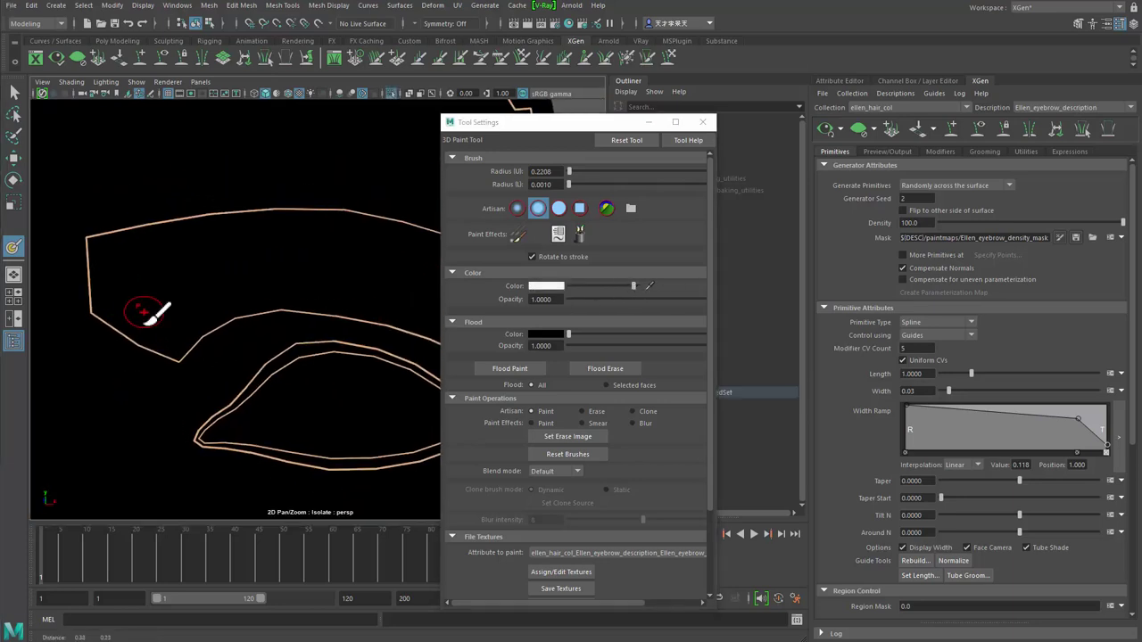
{"action": "scroll", "coordinate": [147, 311], "scroll_direction": "up", "scroll_amount": 1}
{"action": "left_click_drag", "start_coordinate": [177, 277], "coordinate": [278, 259]}
{"action": "scroll", "coordinate": [205, 298], "scroll_direction": "down", "scroll_amount": 1}
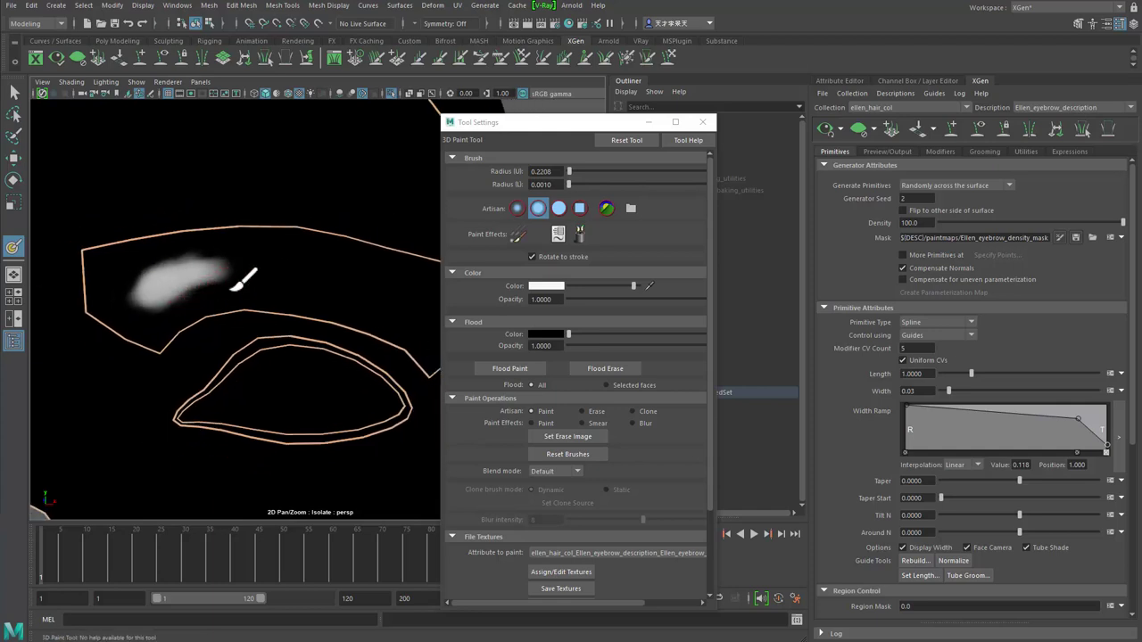
{"action": "mouse_move", "coordinate": [232, 289]}
{"action": "left_mouse_down"}
{"action": "mouse_move", "coordinate": [290, 269]}
{"action": "mouse_move", "coordinate": [332, 264]}
{"action": "mouse_move", "coordinate": [318, 286]}
{"action": "mouse_move", "coordinate": [298, 273]}
{"action": "mouse_move", "coordinate": [336, 275]}
{"action": "mouse_move", "coordinate": [294, 284]}
{"action": "mouse_move", "coordinate": [280, 273]}
{"action": "mouse_move", "coordinate": [191, 295]}
{"action": "mouse_move", "coordinate": [344, 273]}
{"action": "mouse_move", "coordinate": [293, 292]}
{"action": "mouse_move", "coordinate": [368, 282]}
{"action": "left_mouse_up"}
{"action": "scroll", "coordinate": [268, 279], "scroll_direction": "up", "scroll_amount": 1}
{"action": "middle_click_drag", "start_coordinate": [152, 313], "coordinate": [189, 309], "text": "alt"}
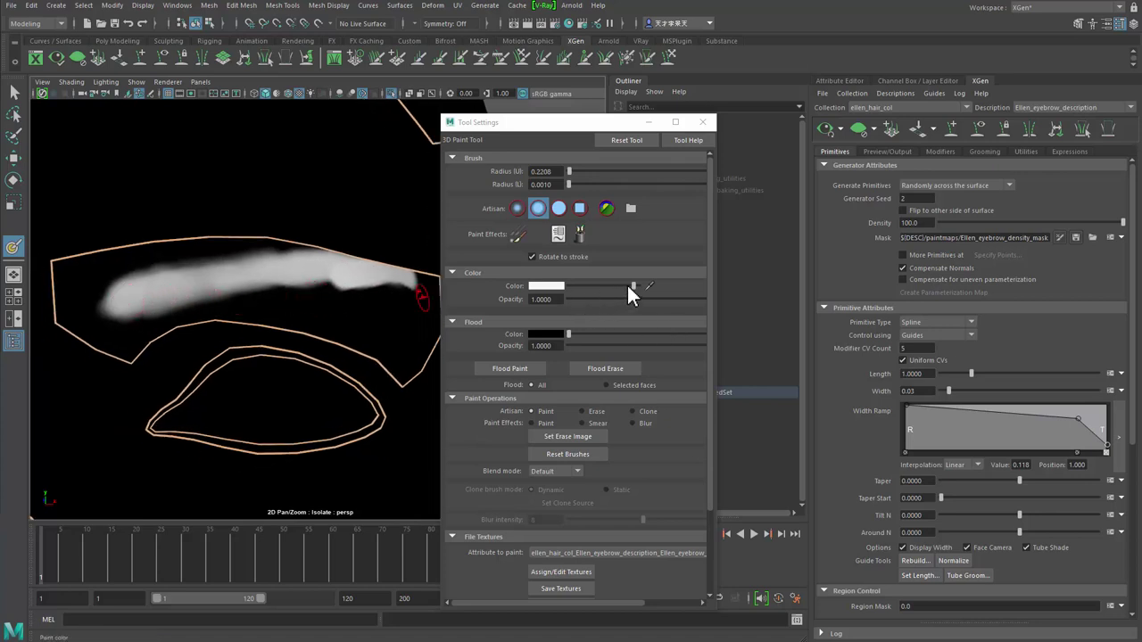
- Trim the lower edge of the painted eyebrow with black and soften its inner end with mid-grey
{"action": "left_click_drag", "start_coordinate": [620, 286], "coordinate": [564, 286]}
{"action": "mouse_move", "coordinate": [338, 311]}
{"action": "left_mouse_down"}
{"action": "mouse_move", "coordinate": [364, 309]}
{"action": "mouse_move", "coordinate": [315, 311]}
{"action": "mouse_move", "coordinate": [354, 307]}
{"action": "left_mouse_up"}
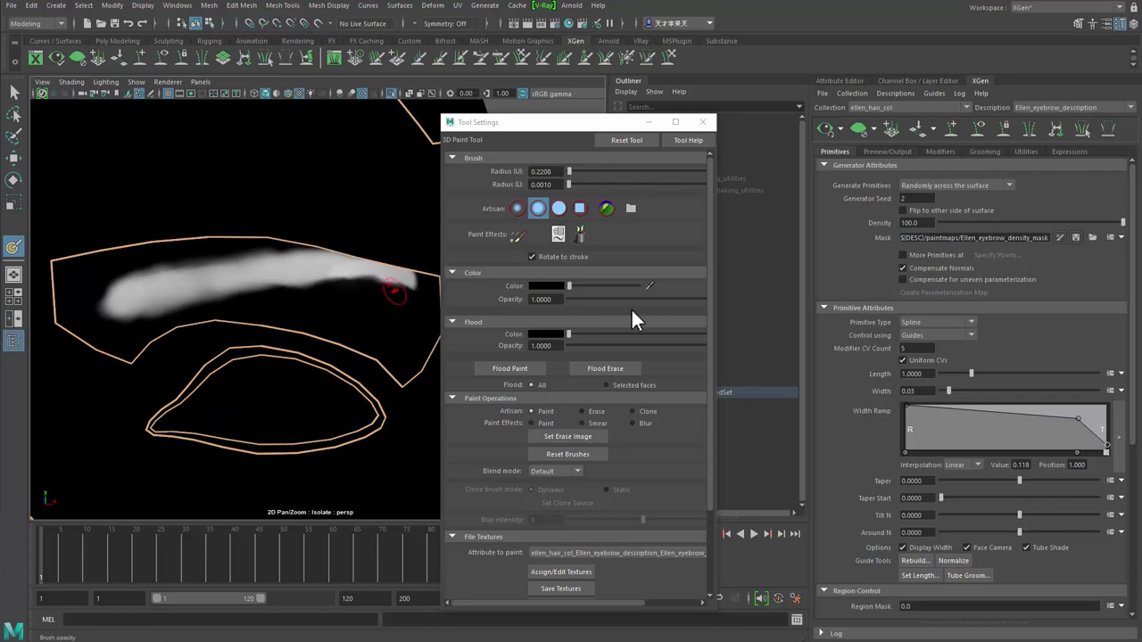
{"action": "left_click_drag", "start_coordinate": [568, 285], "coordinate": [589, 286]}
{"action": "mouse_move", "coordinate": [118, 319]}
{"action": "left_mouse_down"}
{"action": "mouse_move", "coordinate": [138, 312]}
{"action": "mouse_move", "coordinate": [98, 323]}
{"action": "mouse_move", "coordinate": [159, 318]}
{"action": "mouse_move", "coordinate": [172, 294]}
{"action": "left_mouse_up"}
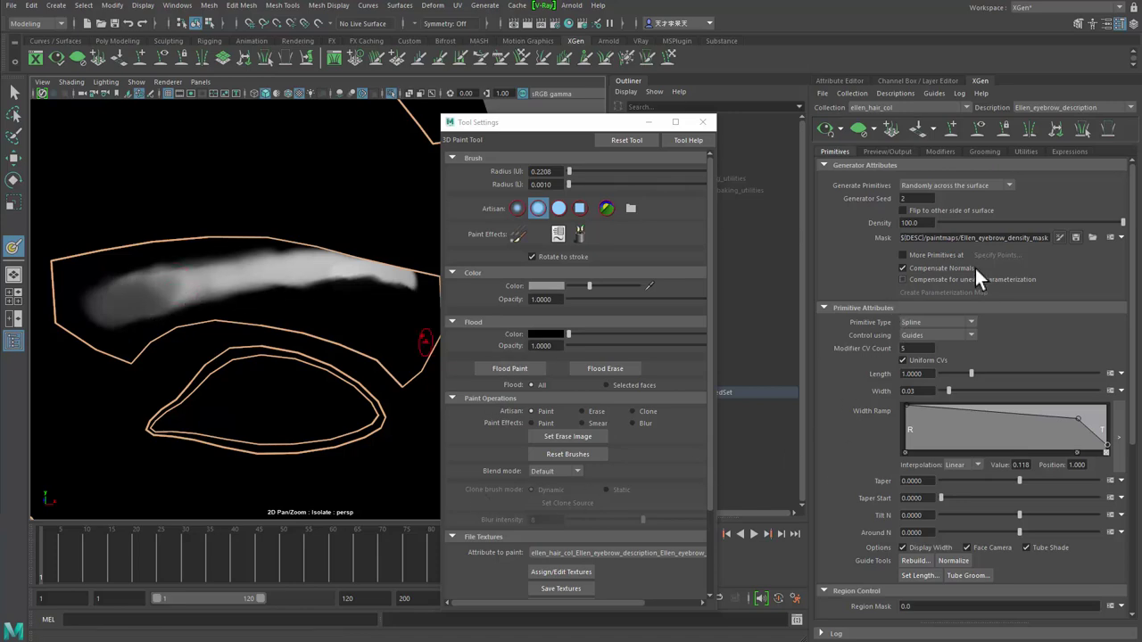
- Compare the repainted density mask with the eyebrow hairs by switching between the isolated and full views
{"action": "left_click_drag", "start_coordinate": [303, 397], "coordinate": [283, 362], "text": "alt"}
{"action": "key", "text": "ctrl+1"}
{"action": "right_click_drag", "start_coordinate": [290, 370], "coordinate": [214, 370], "text": "alt"}
{"action": "left_click_drag", "start_coordinate": [192, 365], "coordinate": [274, 366], "text": "alt"}
{"action": "right_click_drag", "start_coordinate": [278, 367], "coordinate": [165, 273], "text": "alt"}
{"action": "mouse_move", "coordinate": [273, 370]}
{"action": "left_mouse_down", "text": "alt"}
{"action": "mouse_move", "coordinate": [303, 377]}
{"action": "mouse_move", "coordinate": [272, 374]}
{"action": "left_mouse_up", "text": "alt"}
{"action": "right_click_drag", "start_coordinate": [270, 375], "coordinate": [278, 394], "text": "alt"}
{"action": "key", "text": "ctrl+1"}
{"action": "mouse_move", "coordinate": [268, 360]}
{"action": "left_mouse_down", "text": "alt"}
{"action": "mouse_move", "coordinate": [287, 359]}
{"action": "mouse_move", "coordinate": [255, 356]}
{"action": "mouse_move", "coordinate": [153, 433]}
{"action": "left_mouse_up", "text": "alt"}
{"action": "key", "text": "ctrl+1"}
- Leave mask painting and examine the eyebrows on both sides of the face from several angles and distances
{"action": "key", "text": "q"}
{"action": "right_click_drag", "start_coordinate": [214, 405], "coordinate": [130, 428], "text": "alt"}
{"action": "left_click_drag", "start_coordinate": [130, 428], "coordinate": [184, 443], "text": "alt"}
{"action": "right_click_drag", "start_coordinate": [184, 443], "coordinate": [343, 412], "text": "alt"}
{"action": "middle_click_drag", "start_coordinate": [343, 412], "coordinate": [319, 410], "text": "alt"}
{"action": "right_click_drag", "start_coordinate": [318, 410], "coordinate": [374, 392], "text": "alt"}
{"action": "left_click_drag", "start_coordinate": [310, 390], "coordinate": [320, 362], "text": "alt"}
{"action": "right_click_drag", "start_coordinate": [295, 366], "coordinate": [313, 373], "text": "alt"}
{"action": "mouse_move", "coordinate": [312, 373]}
{"action": "left_mouse_down", "text": "alt"}
{"action": "mouse_move", "coordinate": [298, 322]}
{"action": "mouse_move", "coordinate": [283, 380]}
{"action": "mouse_move", "coordinate": [225, 374]}
{"action": "mouse_move", "coordinate": [312, 374]}
{"action": "left_mouse_up", "text": "alt"}
{"action": "right_click_drag", "start_coordinate": [312, 374], "coordinate": [184, 385], "text": "alt"}
{"action": "mouse_move", "coordinate": [183, 385]}
{"action": "left_mouse_down", "text": "alt"}
{"action": "mouse_move", "coordinate": [247, 341]}
{"action": "mouse_move", "coordinate": [175, 372]}
{"action": "left_mouse_up", "text": "alt"}
{"action": "right_click_drag", "start_coordinate": [176, 372], "coordinate": [125, 393], "text": "alt"}
{"action": "left_click_drag", "start_coordinate": [125, 392], "coordinate": [378, 431], "text": "alt"}
{"action": "right_click_drag", "start_coordinate": [413, 442], "coordinate": [265, 426], "text": "alt"}
{"action": "left_click_drag", "start_coordinate": [265, 425], "coordinate": [247, 415], "text": "alt"}
{"action": "right_click_drag", "start_coordinate": [248, 416], "coordinate": [285, 402], "text": "alt"}
{"action": "left_click_drag", "start_coordinate": [286, 401], "coordinate": [158, 354], "text": "alt"}
- Use the Select Primitives tool on the head mesh to select the stray hairs below the eyebrow's outer end
{"action": "left_click", "coordinate": [238, 352]}
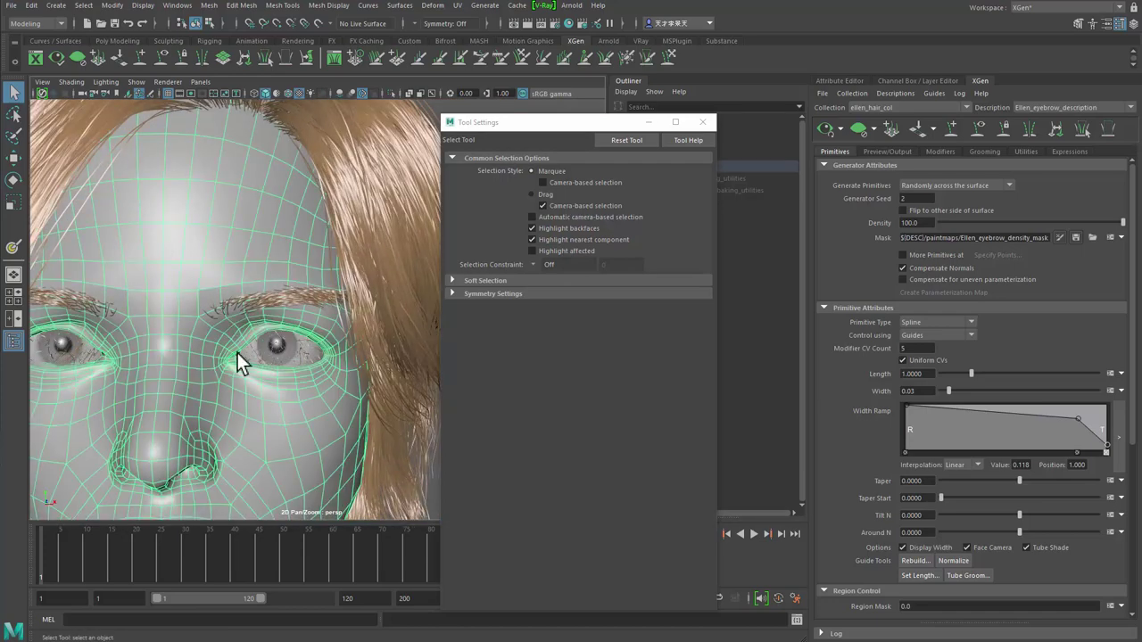
{"action": "middle_click_drag", "start_coordinate": [302, 318], "coordinate": [279, 331], "text": "alt"}
{"action": "right_click_drag", "start_coordinate": [278, 332], "coordinate": [271, 397], "text": "alt"}
{"action": "left_click_drag", "start_coordinate": [271, 397], "coordinate": [169, 329], "text": "alt"}
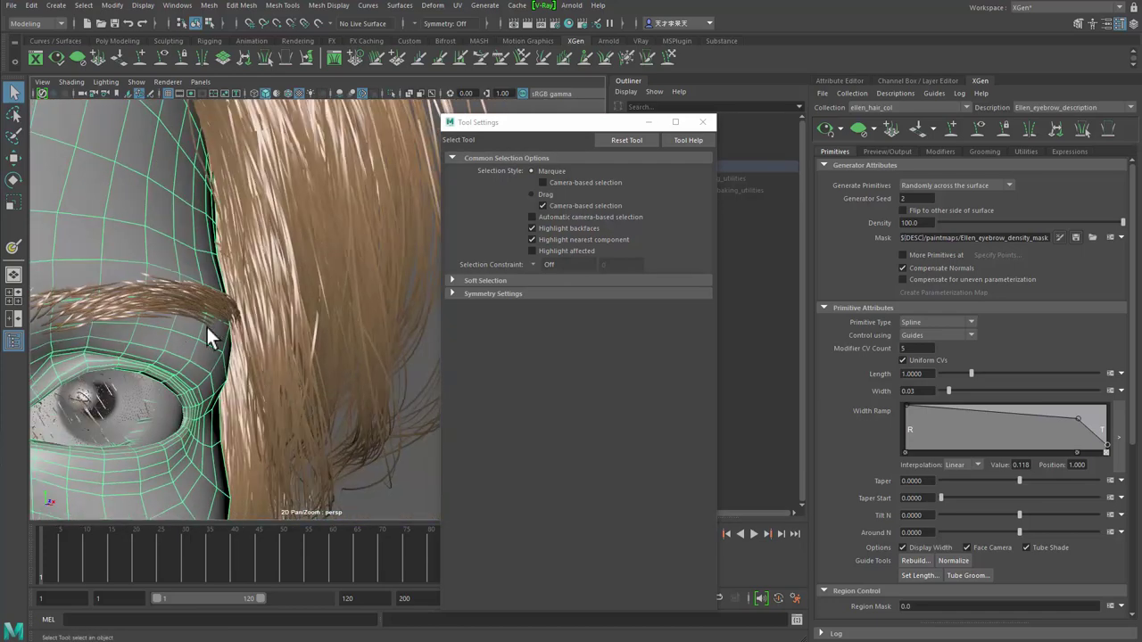
{"action": "left_click", "coordinate": [273, 60]}
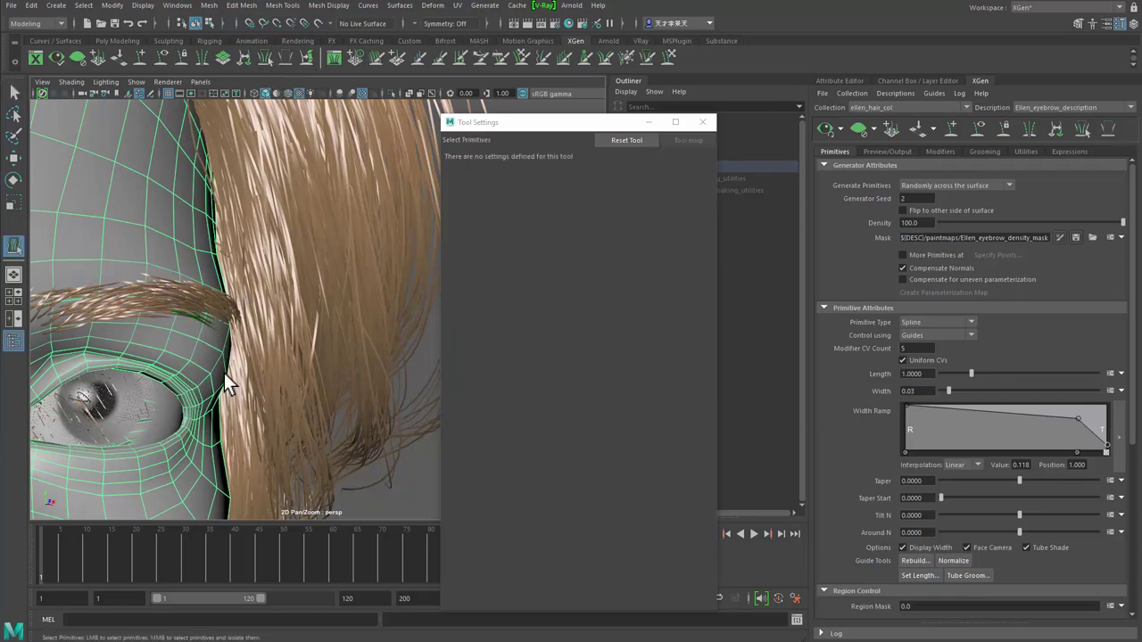
{"action": "mouse_move", "coordinate": [216, 376]}
{"action": "left_mouse_down", "text": "alt"}
{"action": "mouse_move", "coordinate": [187, 382]}
{"action": "mouse_move", "coordinate": [204, 379]}
{"action": "left_mouse_up", "text": "alt"}
{"action": "left_click_drag", "start_coordinate": [590, 125], "coordinate": [763, 129]}
{"action": "middle_click_drag", "start_coordinate": [571, 197], "coordinate": [512, 214], "text": "alt"}
{"action": "right_click", "coordinate": [509, 195]}
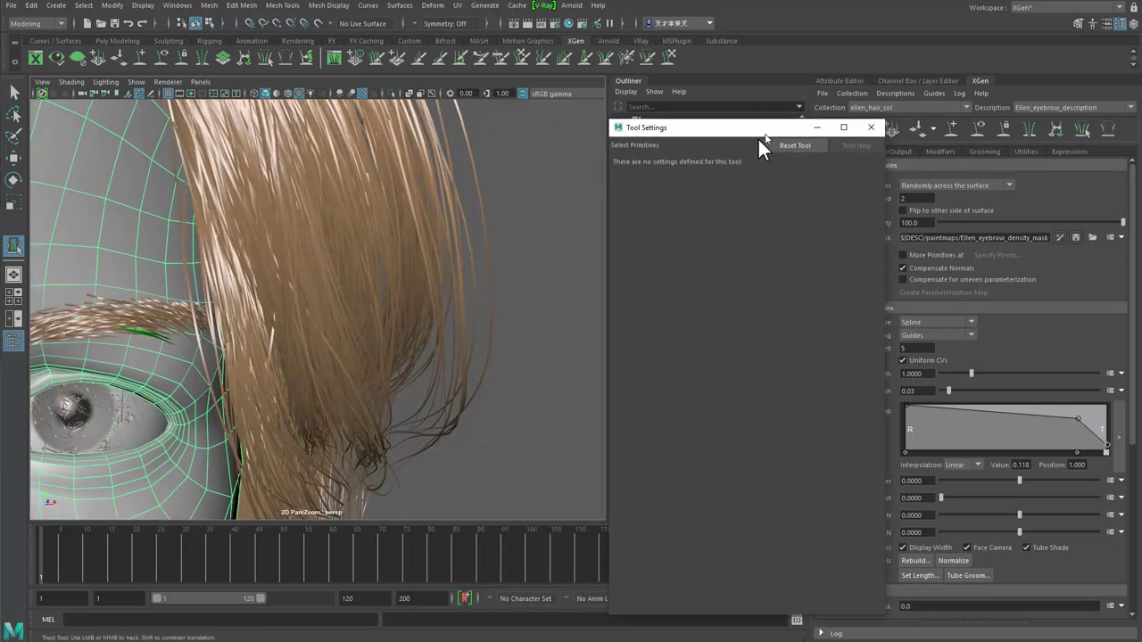
{"action": "left_click", "coordinate": [797, 136]}
- Locate the command for culling primitives and cull the selected stray hairs below the eyebrow's outer end
{"action": "left_click", "coordinate": [488, 9]}
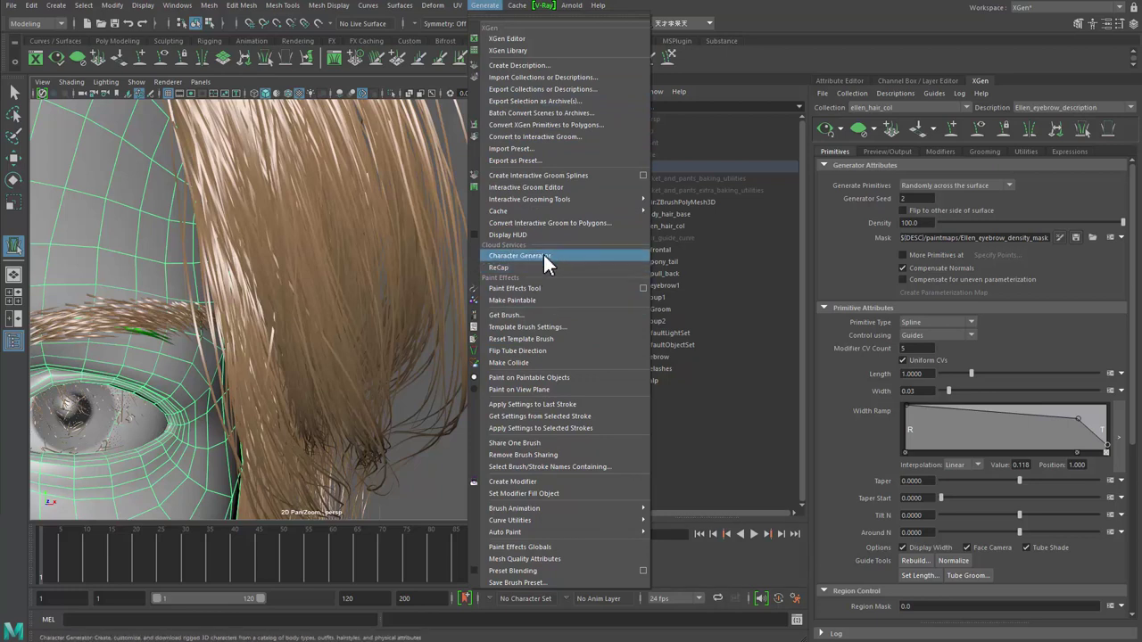
{"action": "mouse_move", "coordinate": [546, 212]}
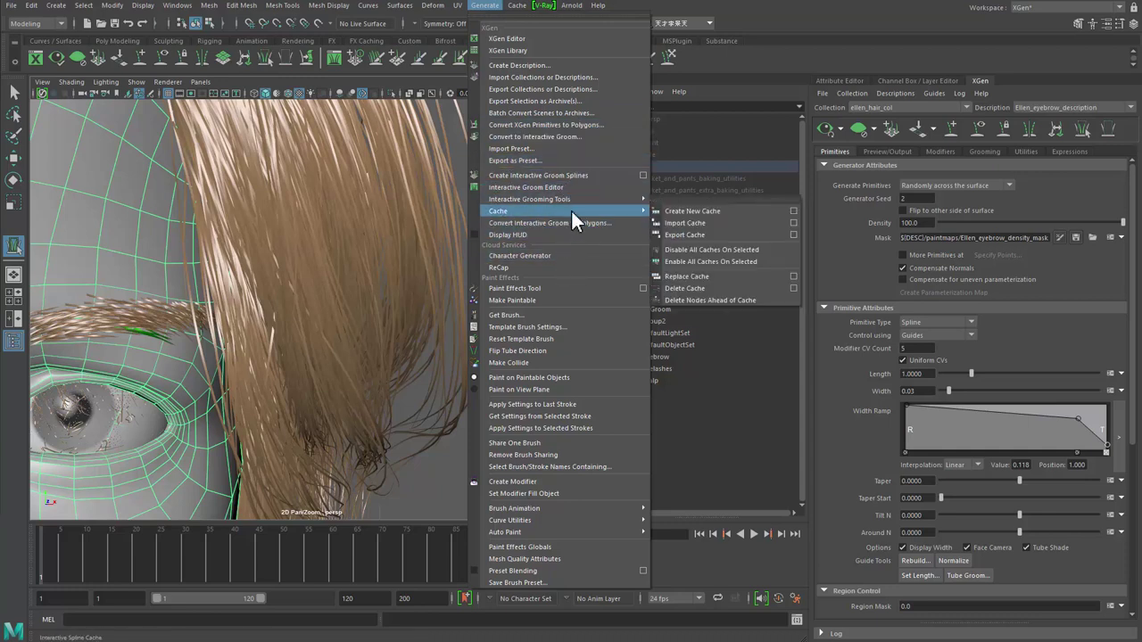
{"action": "left_click", "coordinate": [434, 208]}
{"action": "left_click", "coordinate": [903, 94]}
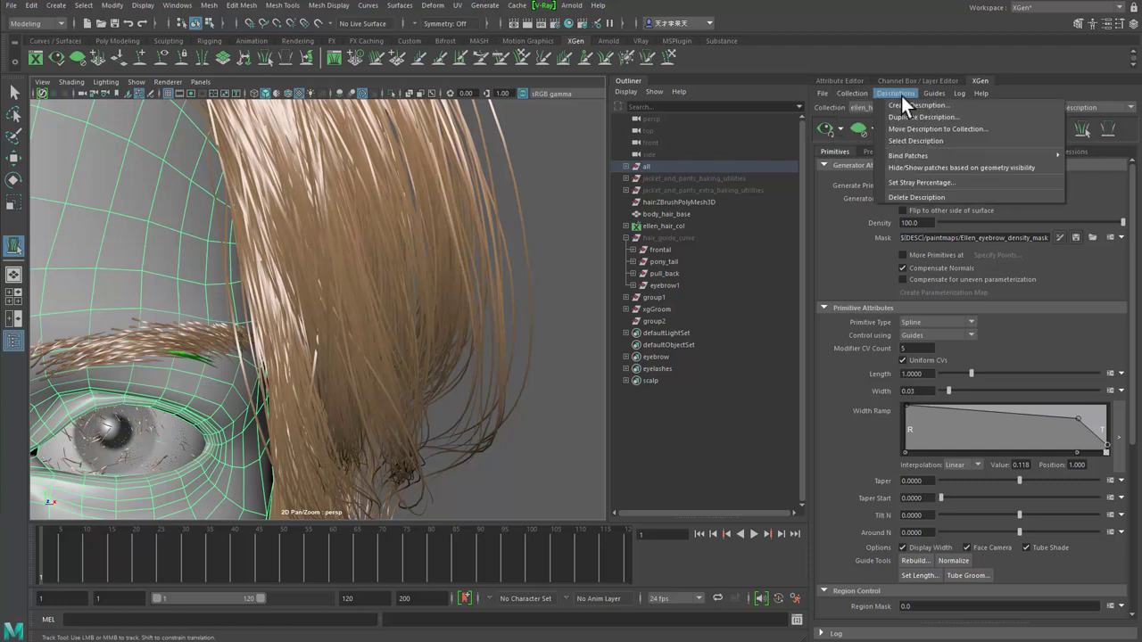
{"action": "mouse_move", "coordinate": [934, 95]}
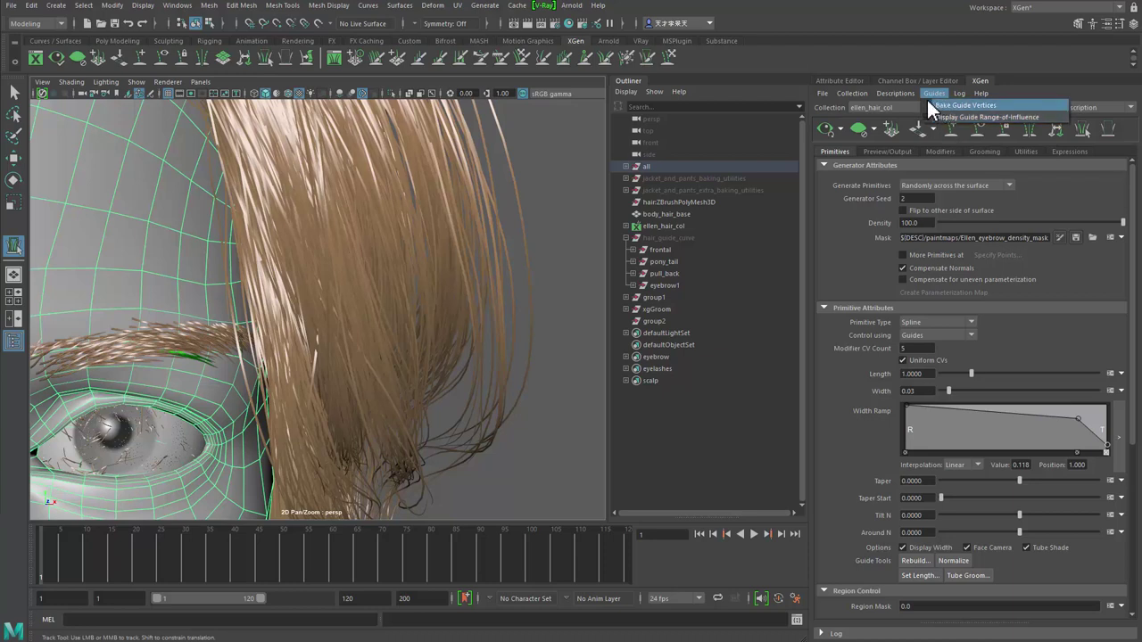
{"action": "mouse_move", "coordinate": [825, 95]}
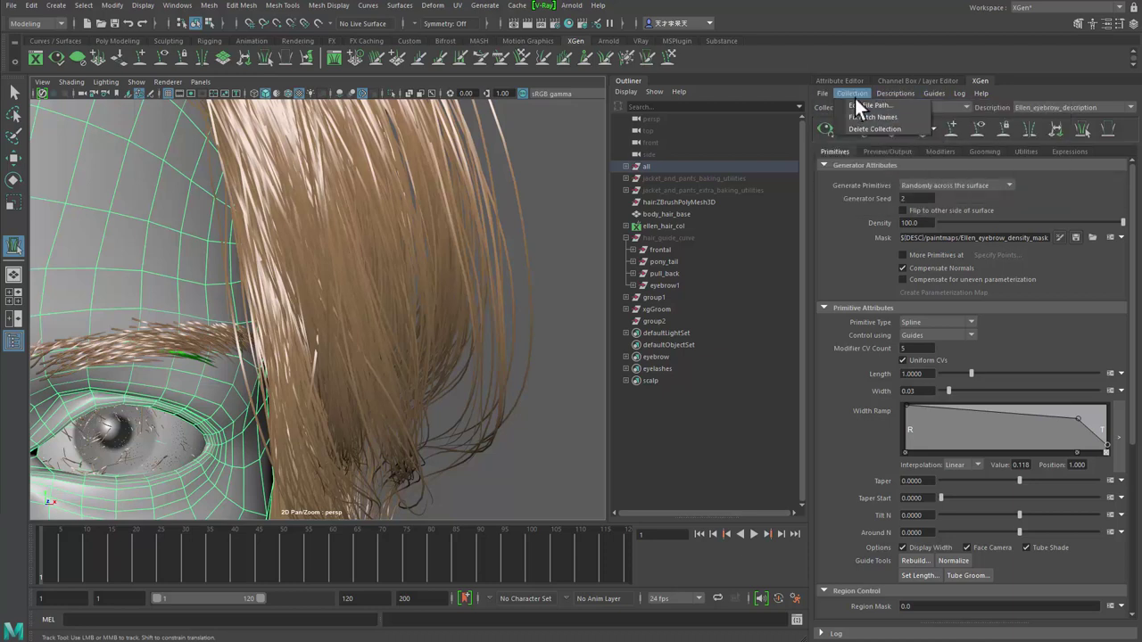
{"action": "mouse_move", "coordinate": [895, 95]}
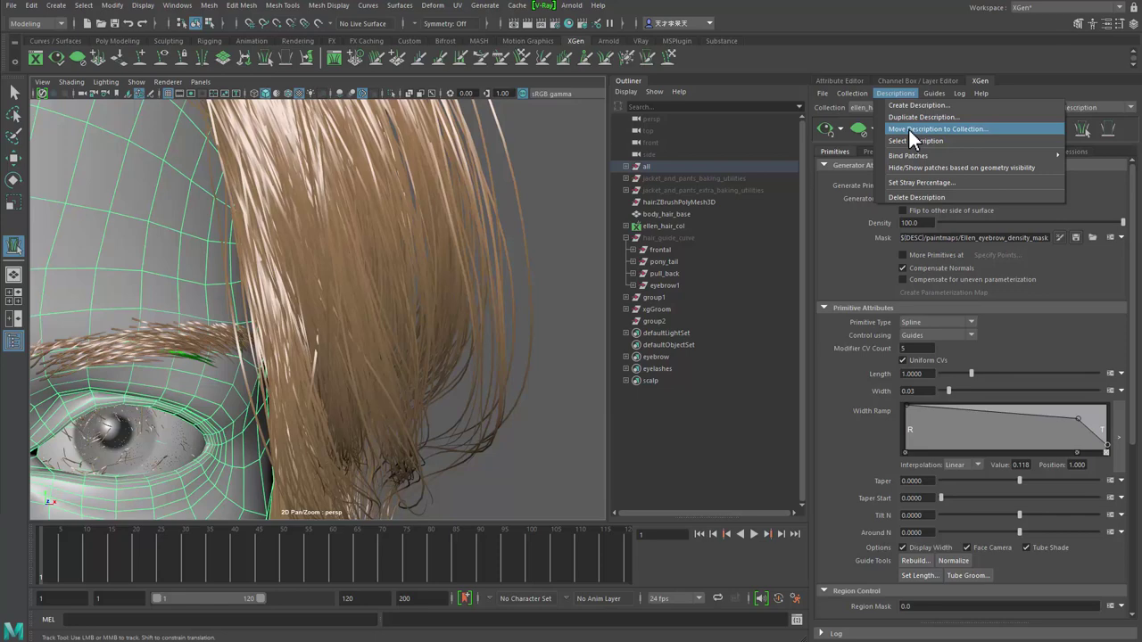
{"action": "left_click", "coordinate": [917, 168]}
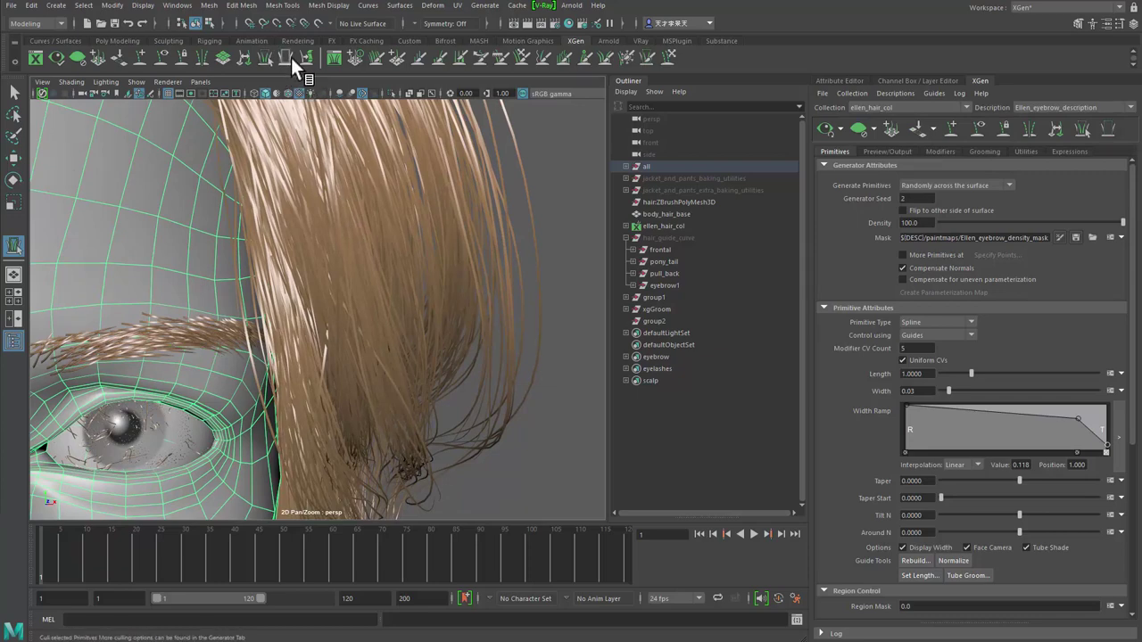
- Inspect the hair around the ear and switch the active description to ellen_hair_dec
{"action": "left_click_drag", "start_coordinate": [224, 240], "coordinate": [303, 345], "text": "alt"}
{"action": "right_click_drag", "start_coordinate": [303, 344], "coordinate": [164, 372], "text": "alt"}
{"action": "middle_click_drag", "start_coordinate": [164, 372], "coordinate": [165, 296], "text": "alt"}
{"action": "left_click_drag", "start_coordinate": [164, 296], "coordinate": [240, 307], "text": "alt"}
{"action": "right_click_drag", "start_coordinate": [241, 308], "coordinate": [401, 357], "text": "alt"}
{"action": "middle_click_drag", "start_coordinate": [179, 196], "coordinate": [305, 313], "text": "alt"}
{"action": "left_click_drag", "start_coordinate": [306, 313], "coordinate": [295, 299], "text": "alt"}
{"action": "scroll", "coordinate": [258, 305], "scroll_direction": "down", "scroll_amount": 2}
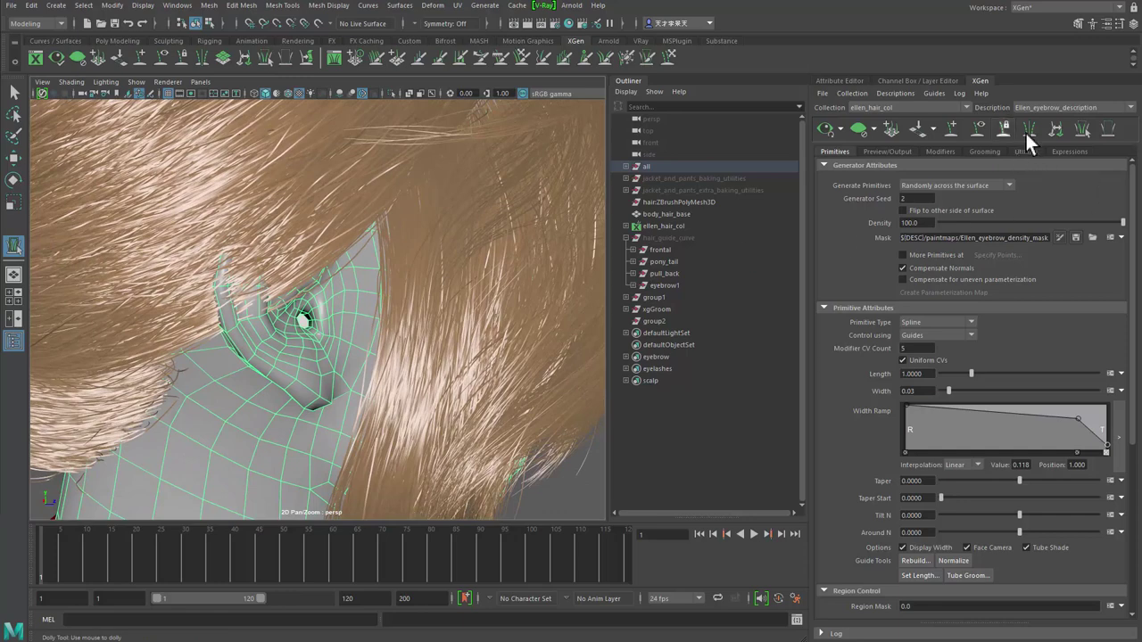
{"action": "left_click", "coordinate": [1042, 108]}
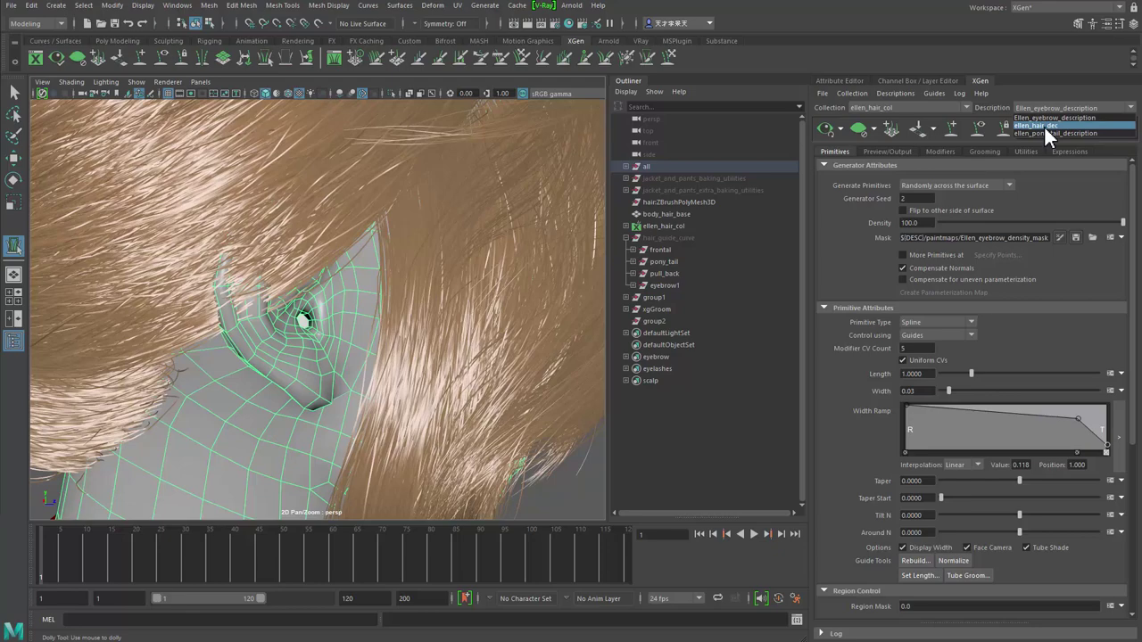
{"action": "left_click", "coordinate": [1043, 125]}
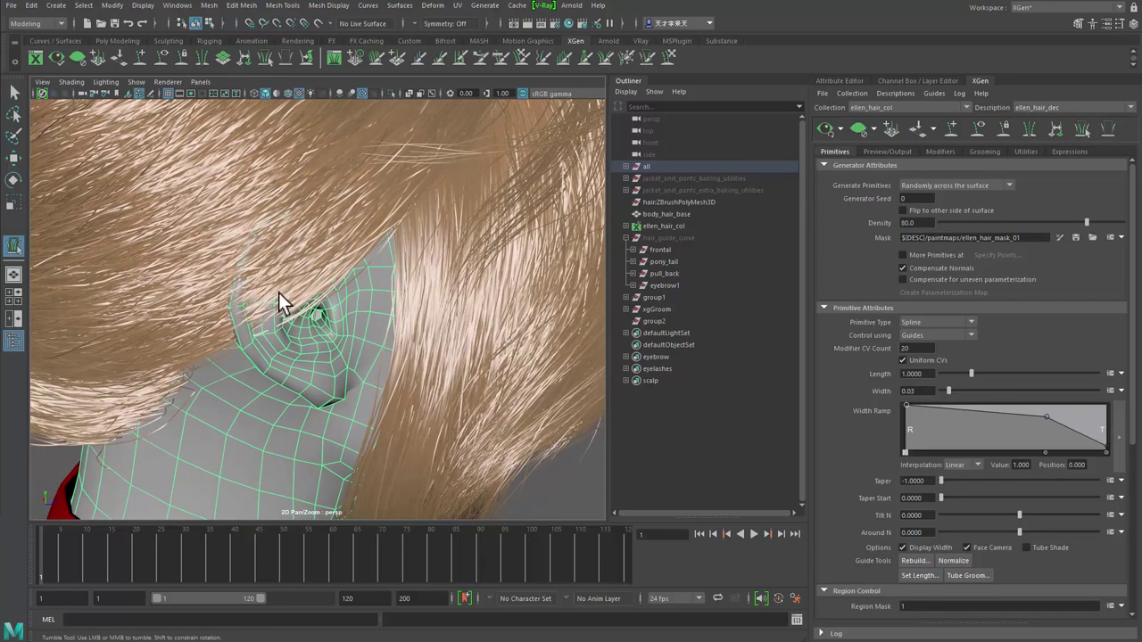
- Try box-selecting hair primitives of the main hair around the face and head from several sides
{"action": "mouse_move", "coordinate": [304, 337]}
{"action": "left_mouse_down", "text": "alt"}
{"action": "mouse_move", "coordinate": [324, 357]}
{"action": "mouse_move", "coordinate": [280, 346]}
{"action": "mouse_move", "coordinate": [322, 337]}
{"action": "left_mouse_up", "text": "alt"}
{"action": "scroll", "coordinate": [266, 296], "scroll_direction": "down", "scroll_amount": 5}
{"action": "left_click_drag", "start_coordinate": [266, 297], "coordinate": [558, 300], "text": "alt"}
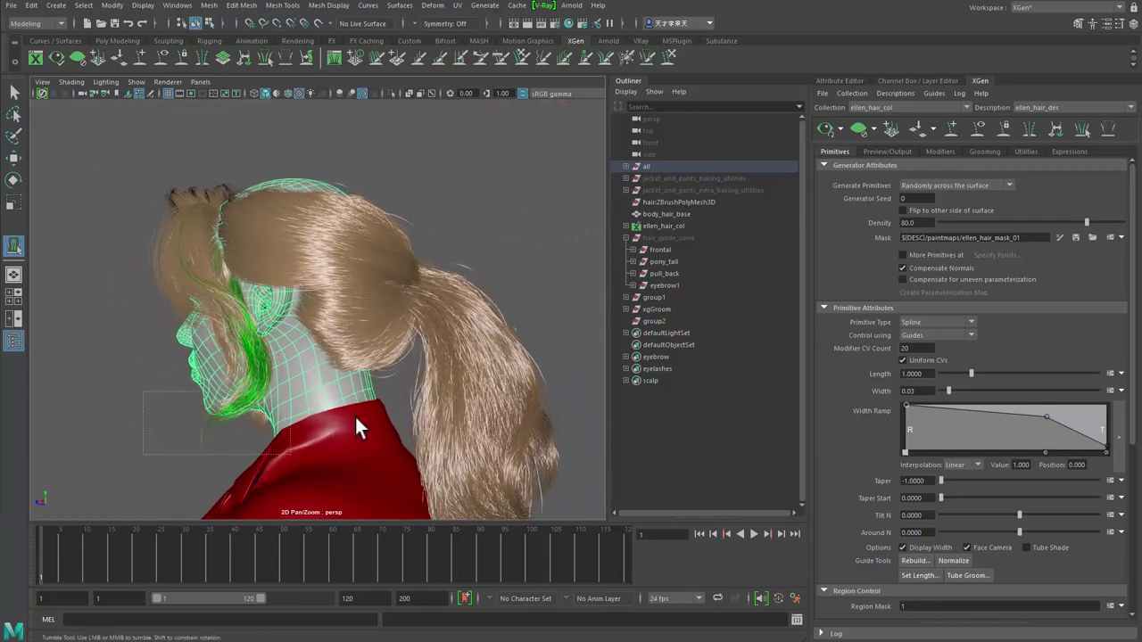
{"action": "left_click_drag", "start_coordinate": [400, 364], "coordinate": [156, 387], "text": "alt"}
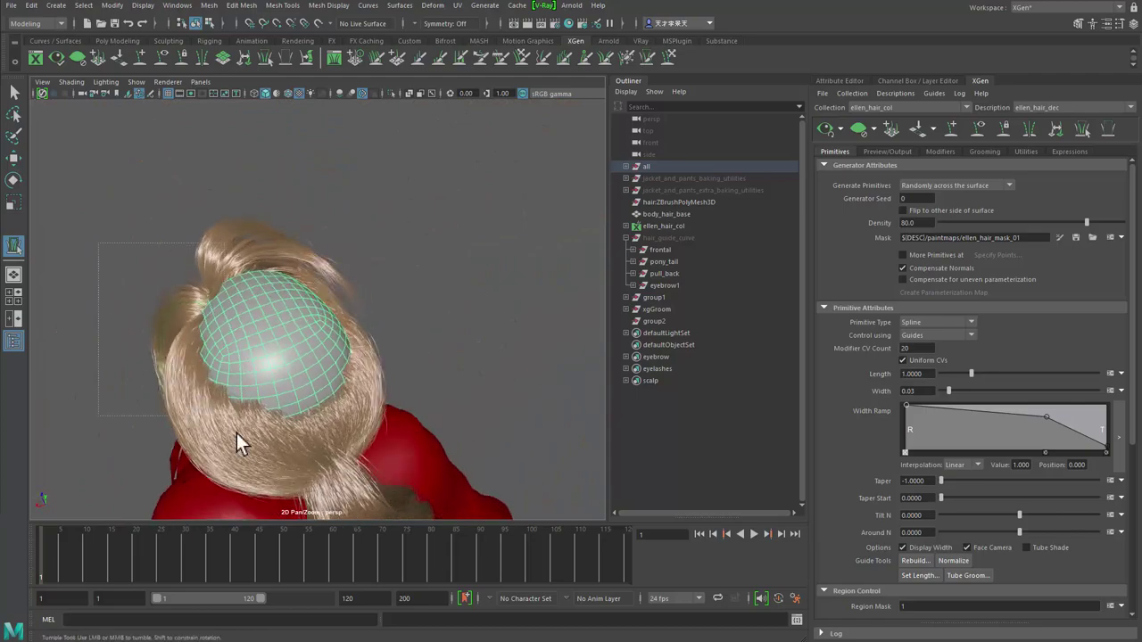
{"action": "left_click_drag", "start_coordinate": [310, 398], "coordinate": [510, 175], "text": "alt"}
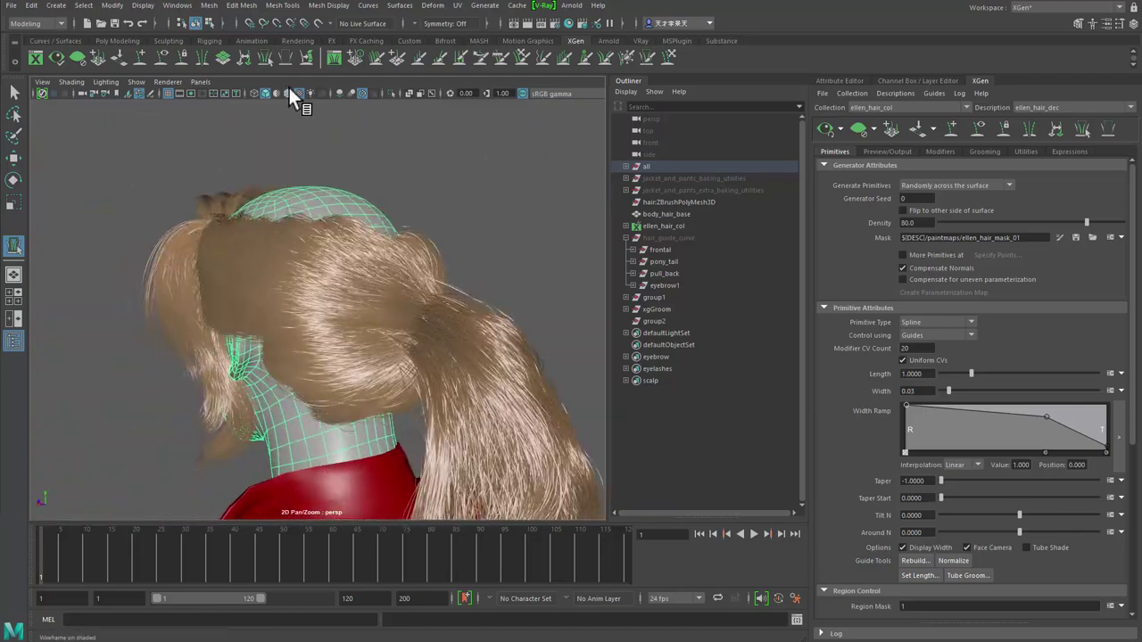
{"action": "left_click_drag", "start_coordinate": [295, 223], "coordinate": [419, 294], "text": "alt"}
- Refresh the hair preview and examine the whole hairstyle around to the front of the face
{"action": "left_click", "coordinate": [822, 133]}
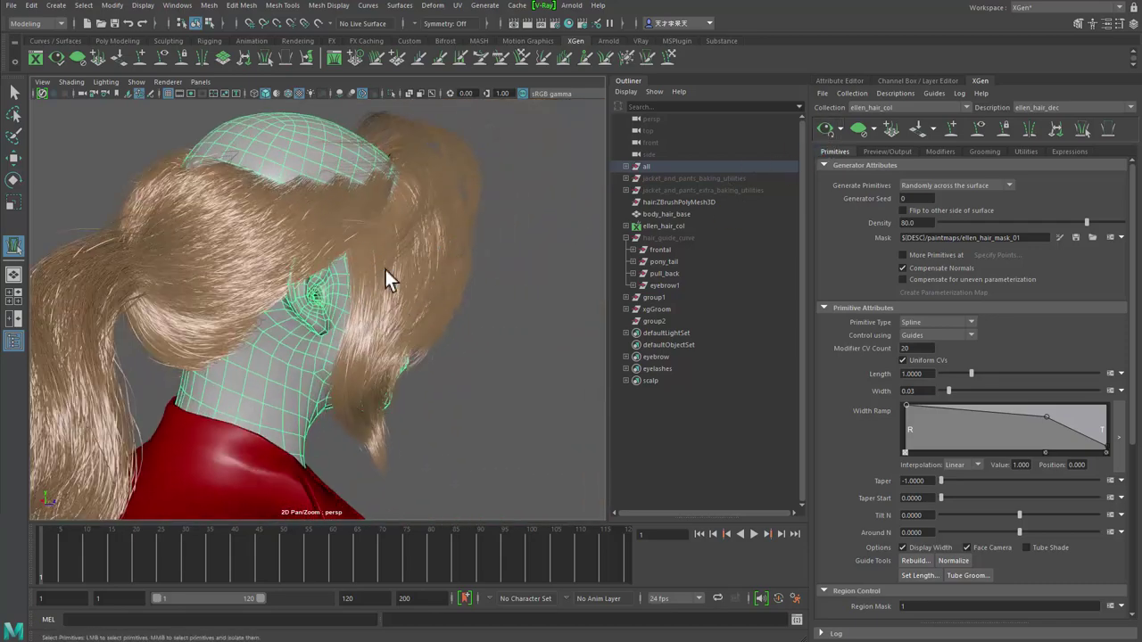
{"action": "left_click_drag", "start_coordinate": [388, 256], "coordinate": [227, 258], "text": "alt"}
{"action": "right_click_drag", "start_coordinate": [227, 257], "coordinate": [414, 339], "text": "alt"}
{"action": "left_click_drag", "start_coordinate": [414, 339], "coordinate": [543, 334], "text": "alt"}
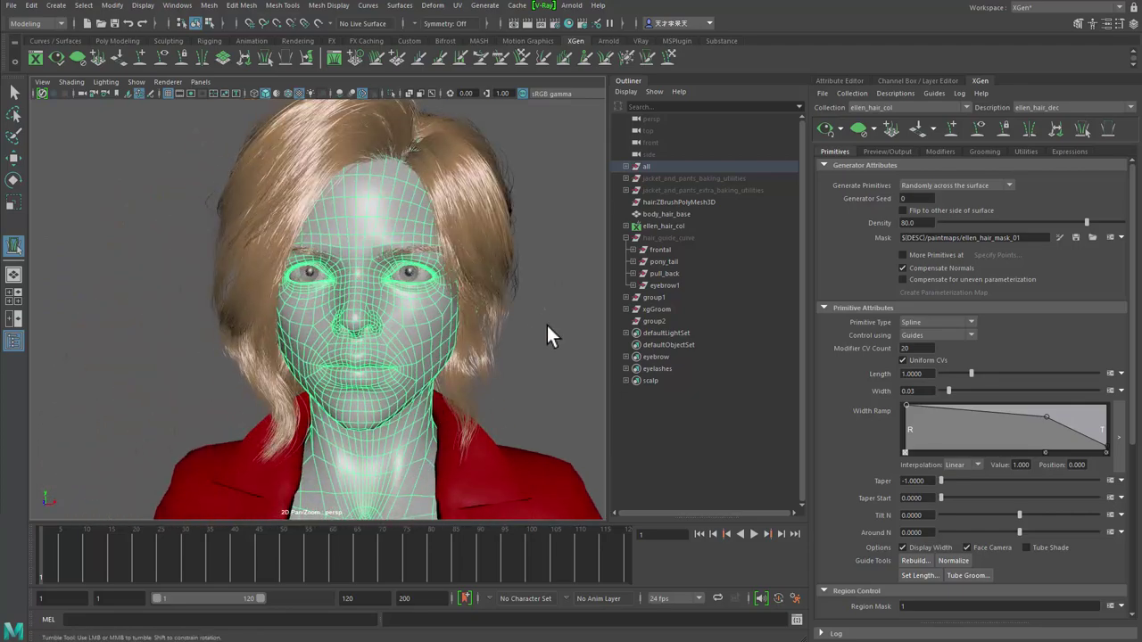
- Leave the primitive selection mode, deselect the head mesh and frame the eyebrow and eye beside the hair closely
{"action": "right_click_drag", "start_coordinate": [543, 333], "coordinate": [430, 321], "text": "alt"}
{"action": "key", "text": "q"}
{"action": "left_click", "coordinate": [507, 335]}
{"action": "left_click_drag", "start_coordinate": [430, 321], "coordinate": [434, 319], "text": "alt"}
{"action": "right_click_drag", "start_coordinate": [434, 317], "coordinate": [524, 330], "text": "alt"}
{"action": "middle_click_drag", "start_coordinate": [524, 330], "coordinate": [463, 432], "text": "alt"}
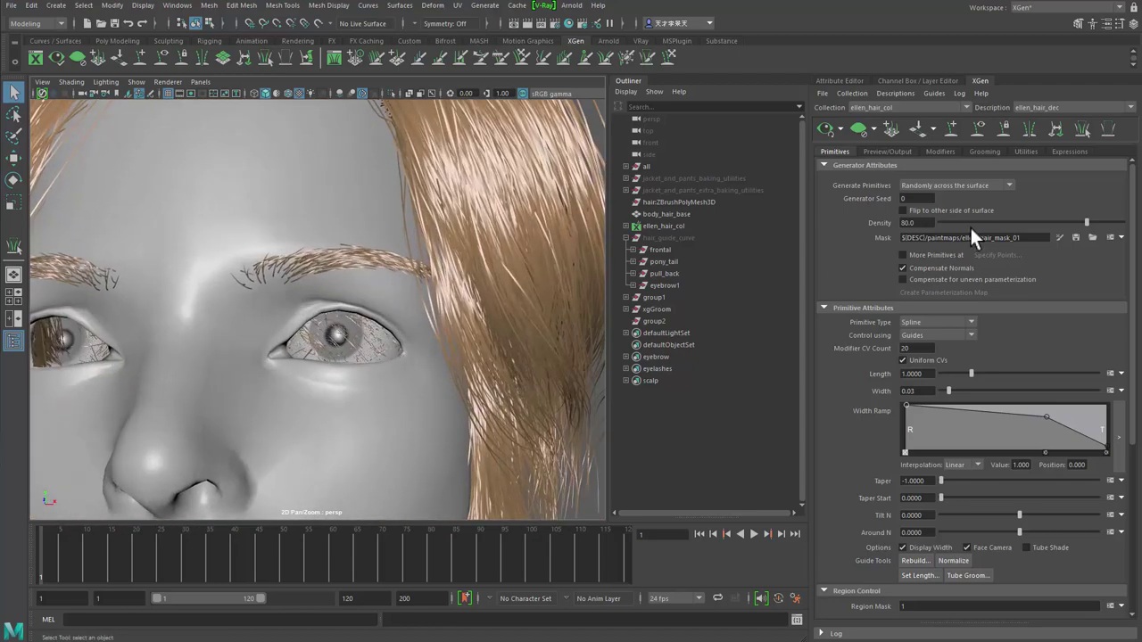
- Switch to Ellen_eyebrow_description and lower the tip end of its Noise1 magnitude scale ramp to a value of 0.355
{"action": "left_click", "coordinate": [985, 152]}
{"action": "left_click", "coordinate": [942, 151]}
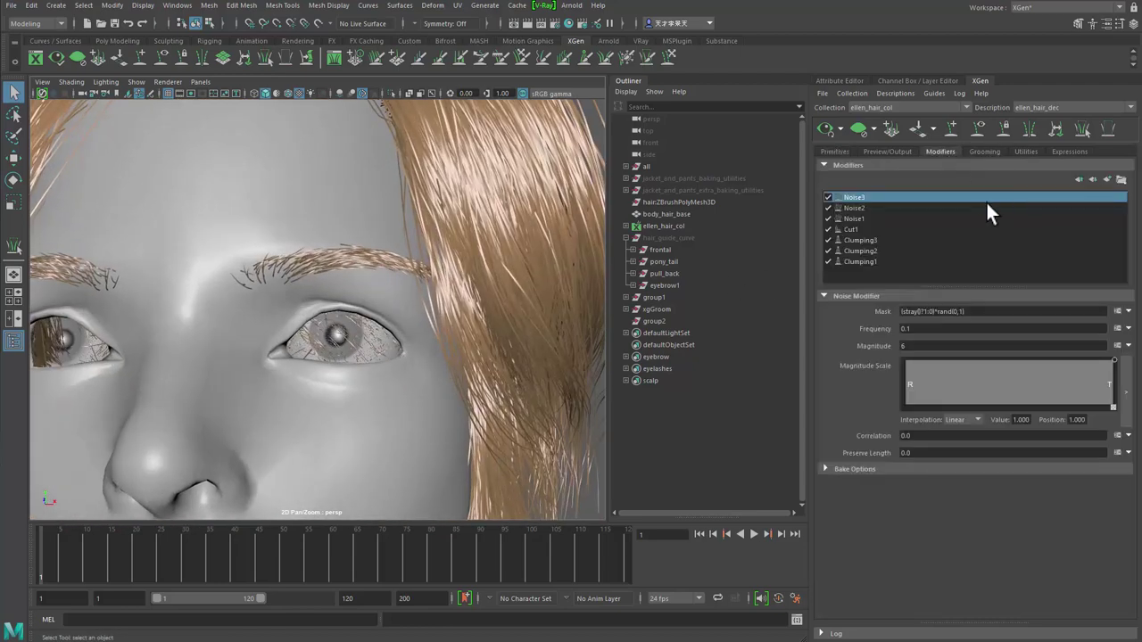
{"action": "left_click", "coordinate": [1043, 108]}
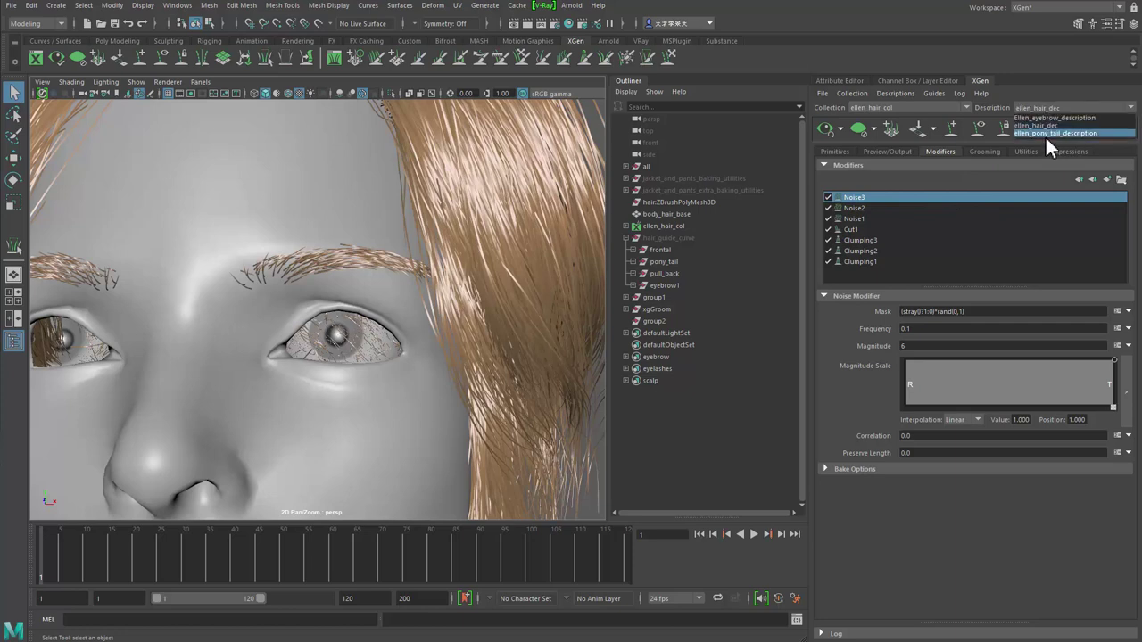
{"action": "left_click", "coordinate": [1053, 118]}
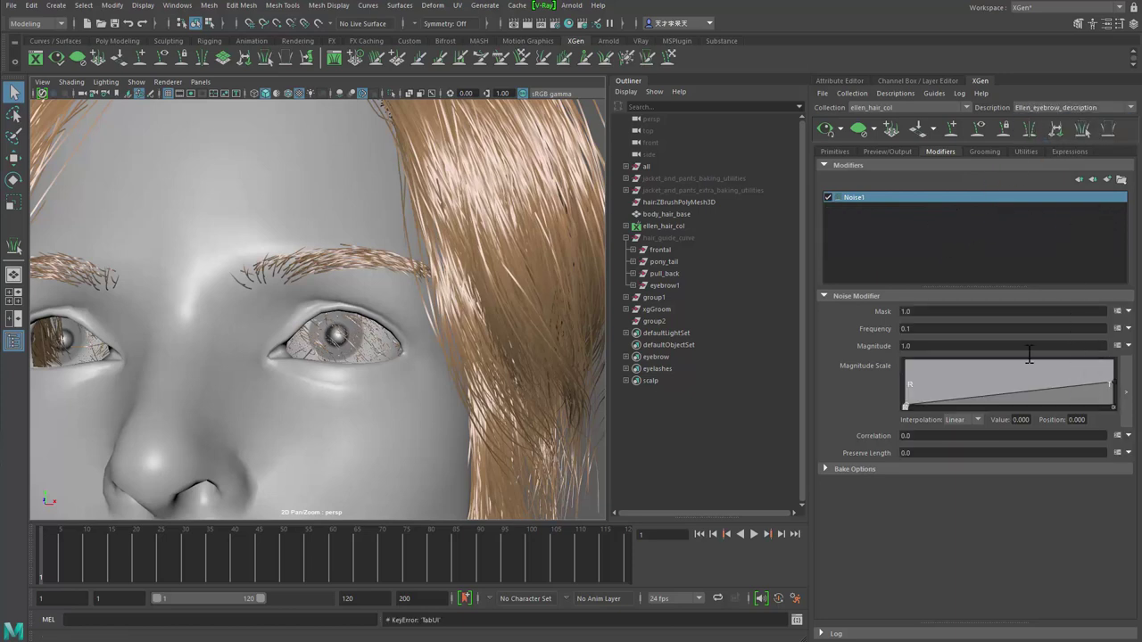
{"action": "left_click", "coordinate": [927, 350]}
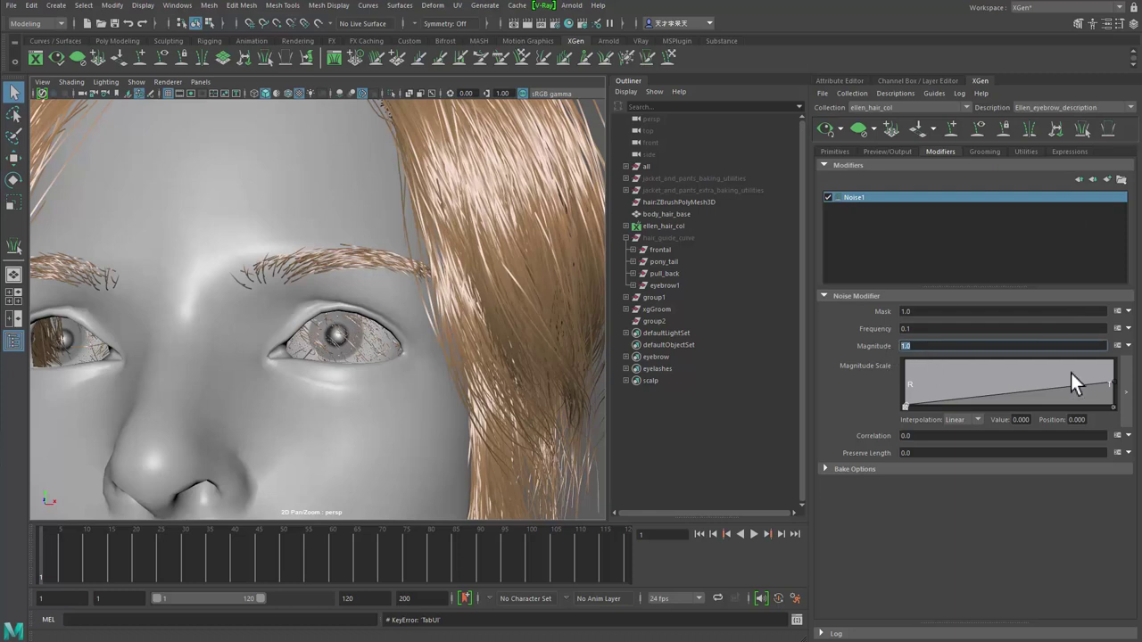
{"action": "mouse_move", "coordinate": [1118, 384]}
{"action": "left_mouse_down"}
{"action": "mouse_move", "coordinate": [1124, 401]}
{"action": "mouse_move", "coordinate": [1112, 401]}
{"action": "left_mouse_up"}
- Examine the eyebrows' shape and noise up close, from a distance with the whole hairstyle, and from different angles of the face
{"action": "right_click_drag", "start_coordinate": [485, 434], "coordinate": [328, 346], "text": "alt"}
{"action": "left_click_drag", "start_coordinate": [328, 346], "coordinate": [348, 357], "text": "alt"}
{"action": "right_click_drag", "start_coordinate": [349, 356], "coordinate": [550, 428], "text": "alt"}
{"action": "right_click_drag", "start_coordinate": [387, 293], "coordinate": [421, 172], "text": "alt"}
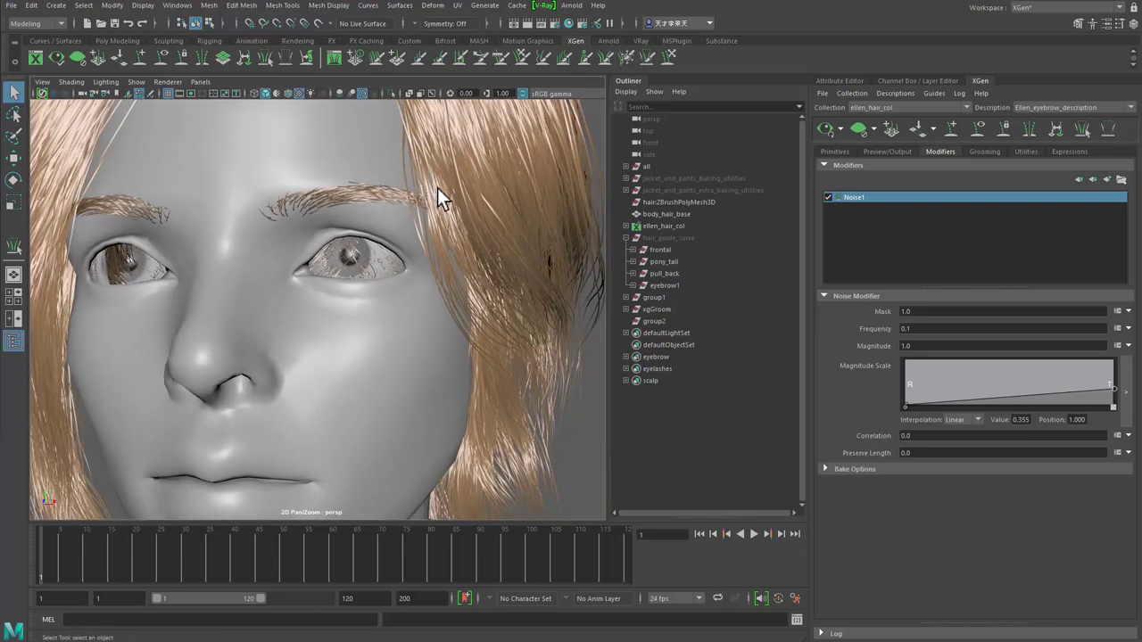
{"action": "right_click_drag", "start_coordinate": [402, 236], "coordinate": [390, 270], "text": "alt"}
{"action": "left_click_drag", "start_coordinate": [389, 271], "coordinate": [378, 250], "text": "alt"}
{"action": "right_click_drag", "start_coordinate": [350, 272], "coordinate": [335, 194], "text": "alt"}
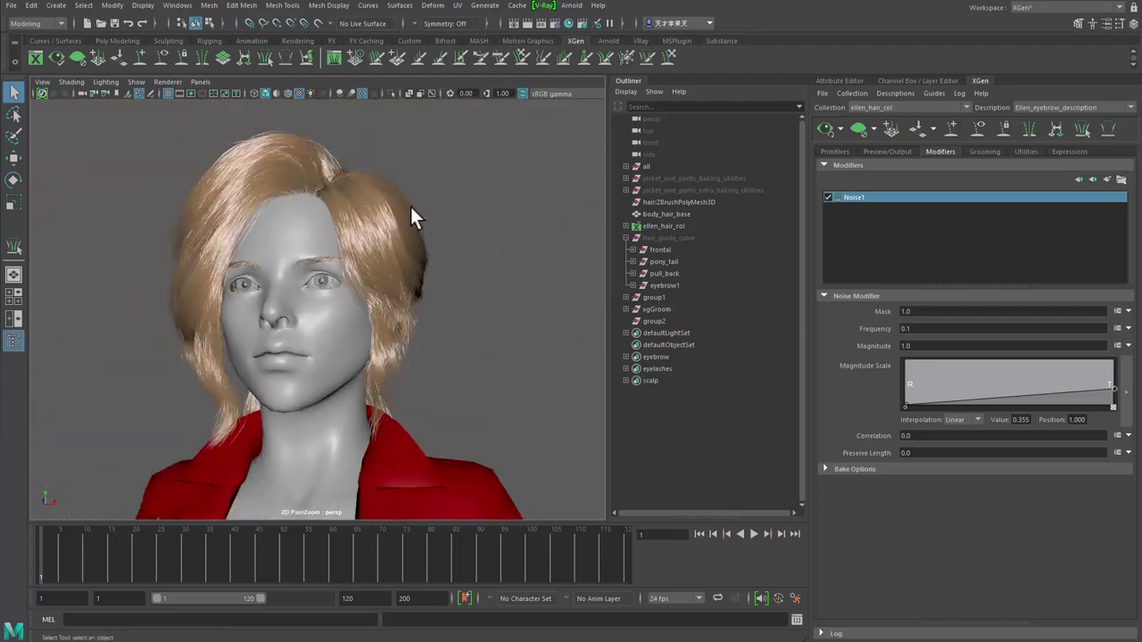
{"action": "left_click_drag", "start_coordinate": [409, 202], "coordinate": [333, 214], "text": "alt"}
{"action": "right_click_drag", "start_coordinate": [170, 254], "coordinate": [201, 323], "text": "alt"}
{"action": "left_click_drag", "start_coordinate": [201, 324], "coordinate": [224, 331], "text": "alt"}
{"action": "right_click_drag", "start_coordinate": [224, 331], "coordinate": [321, 371], "text": "alt"}
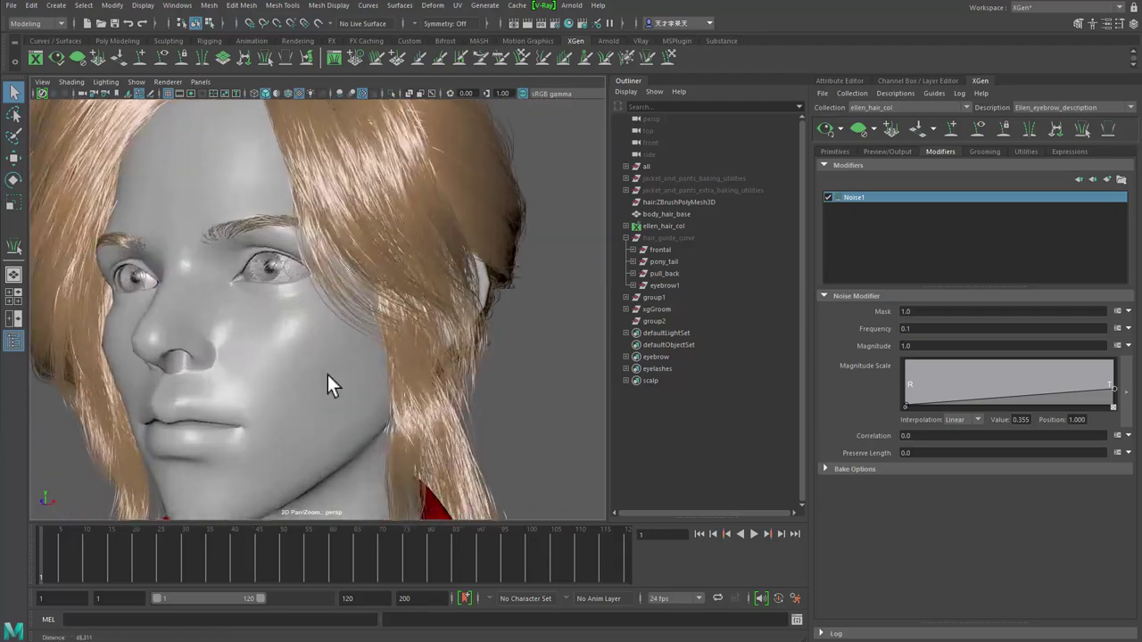
{"action": "left_click_drag", "start_coordinate": [322, 371], "coordinate": [462, 367], "text": "alt"}
{"action": "right_click_drag", "start_coordinate": [462, 367], "coordinate": [529, 393], "text": "alt"}
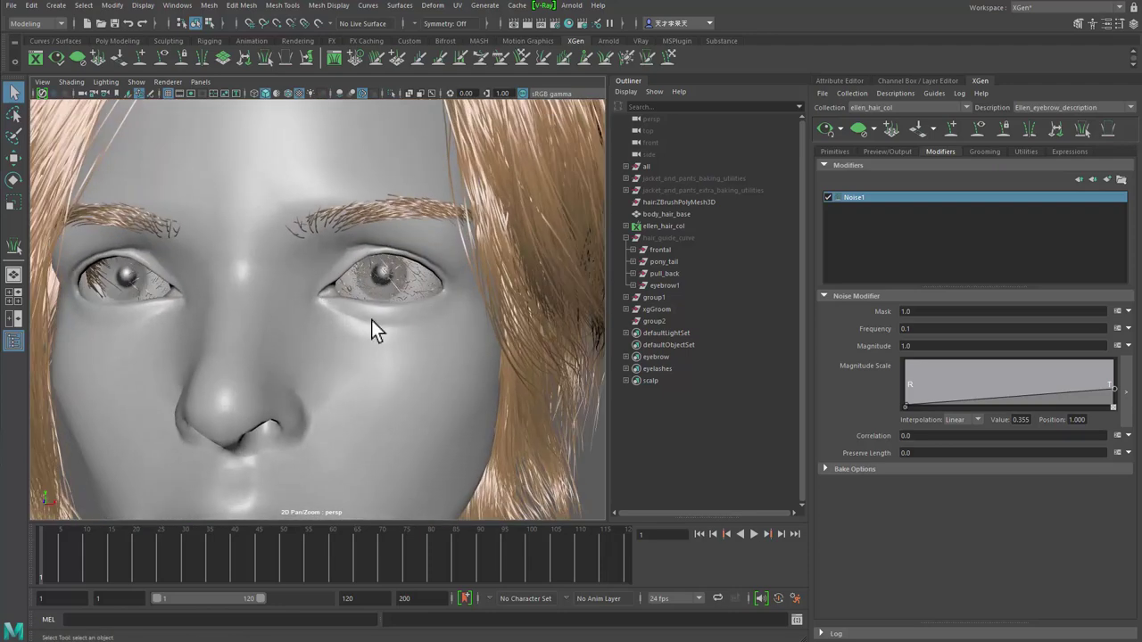